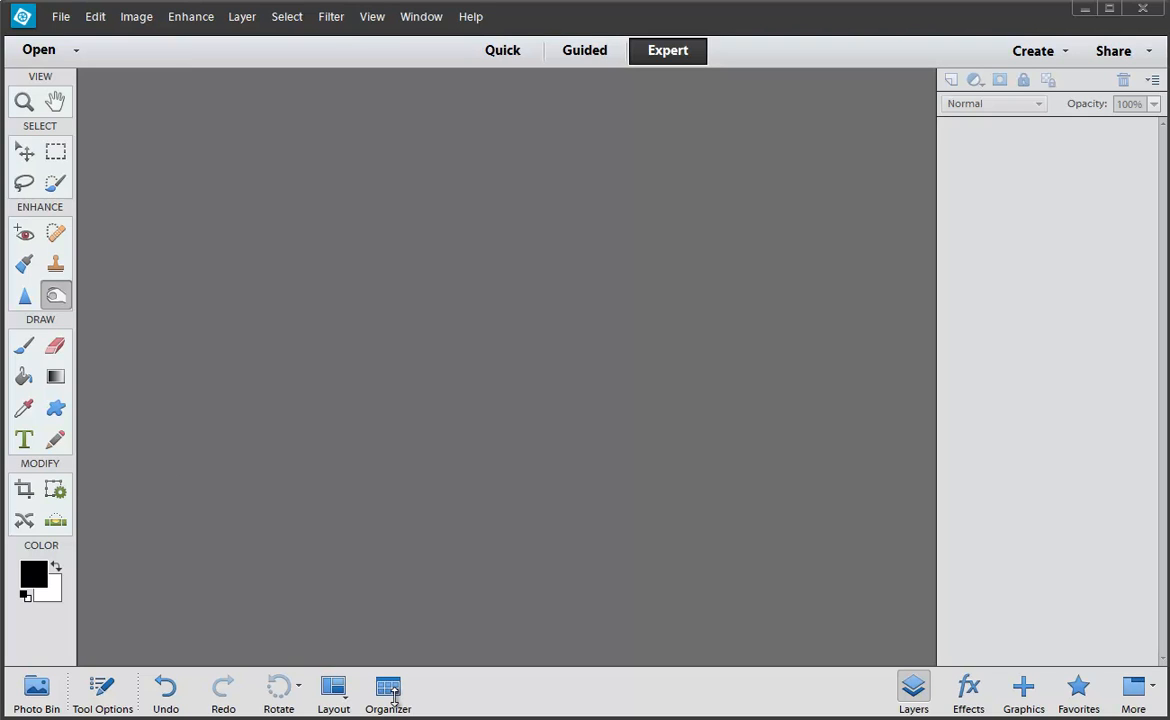
Look through the Quick, Guided and Expert editing workspaces and finish in Expert mode.
click(394, 692)
click(507, 62)
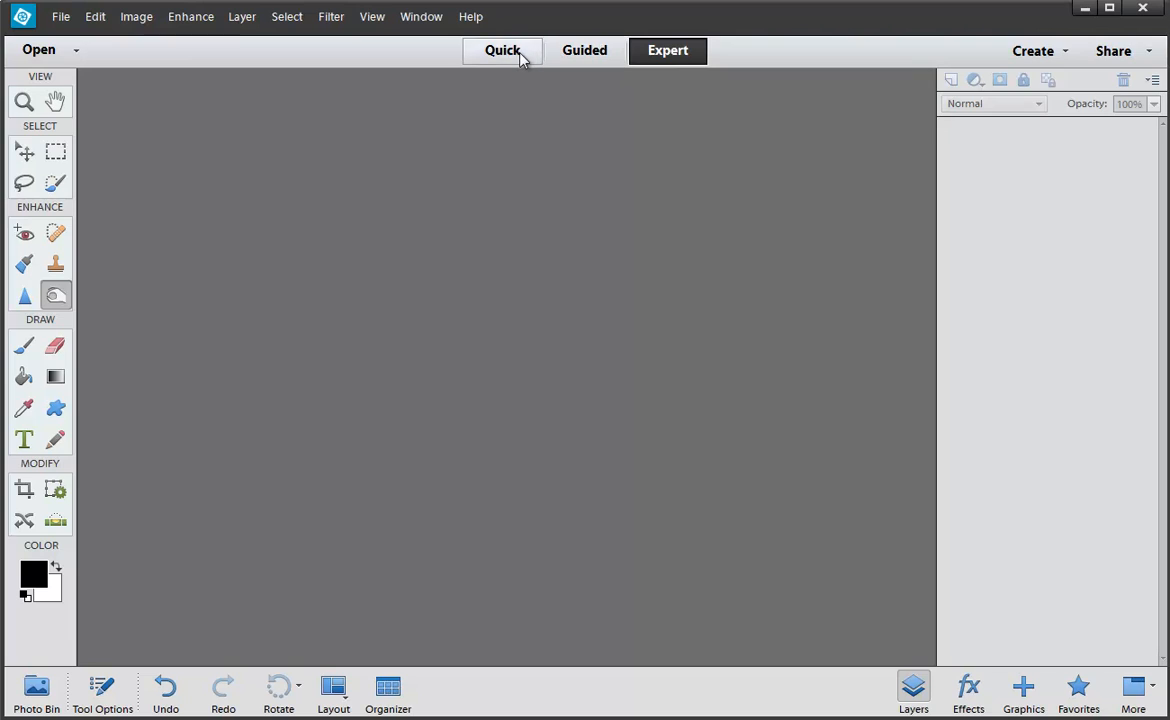
click(520, 57)
click(580, 54)
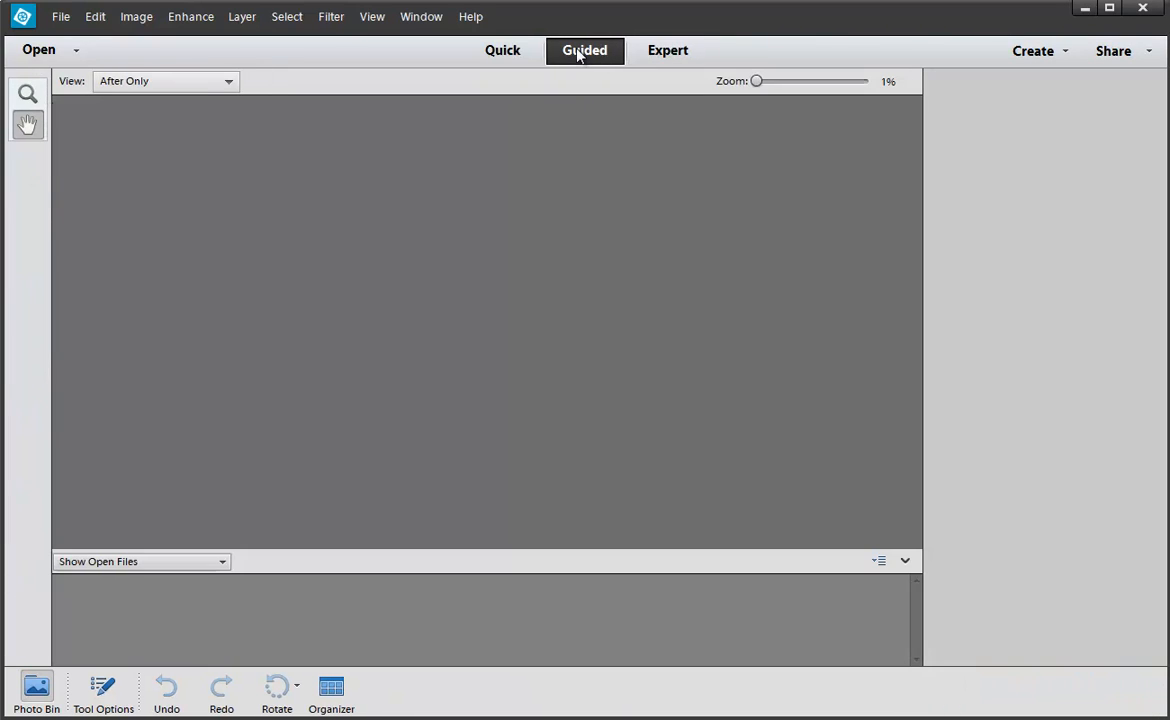
click(673, 51)
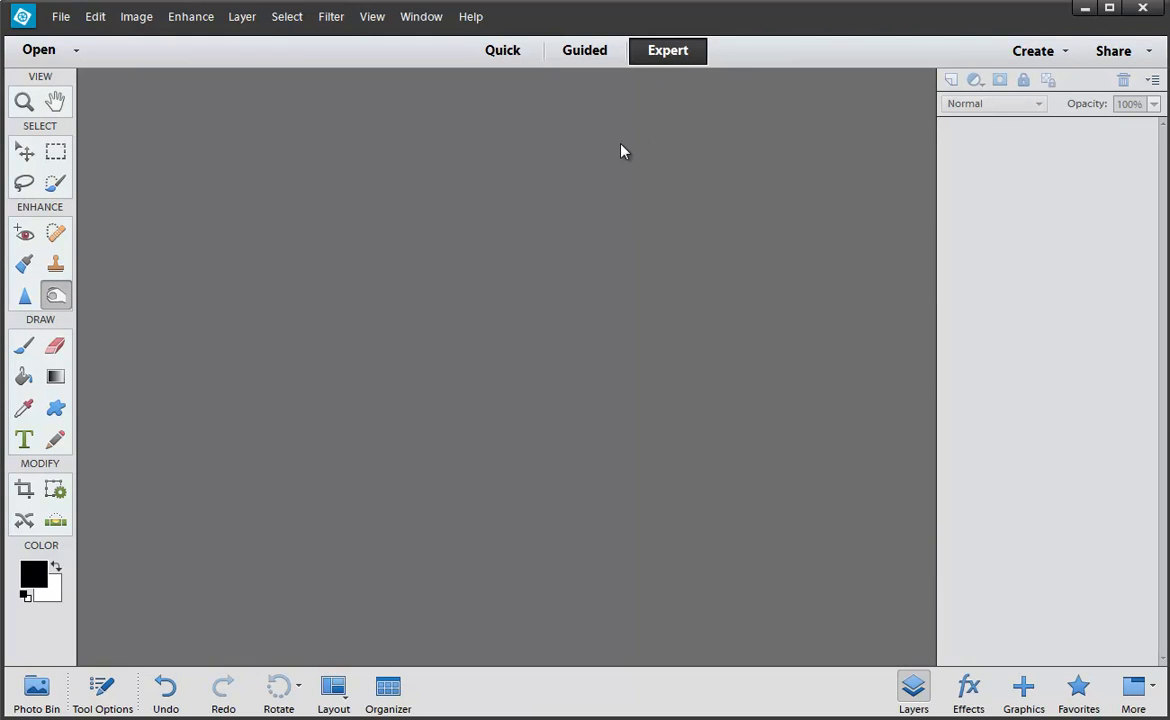
click(510, 52)
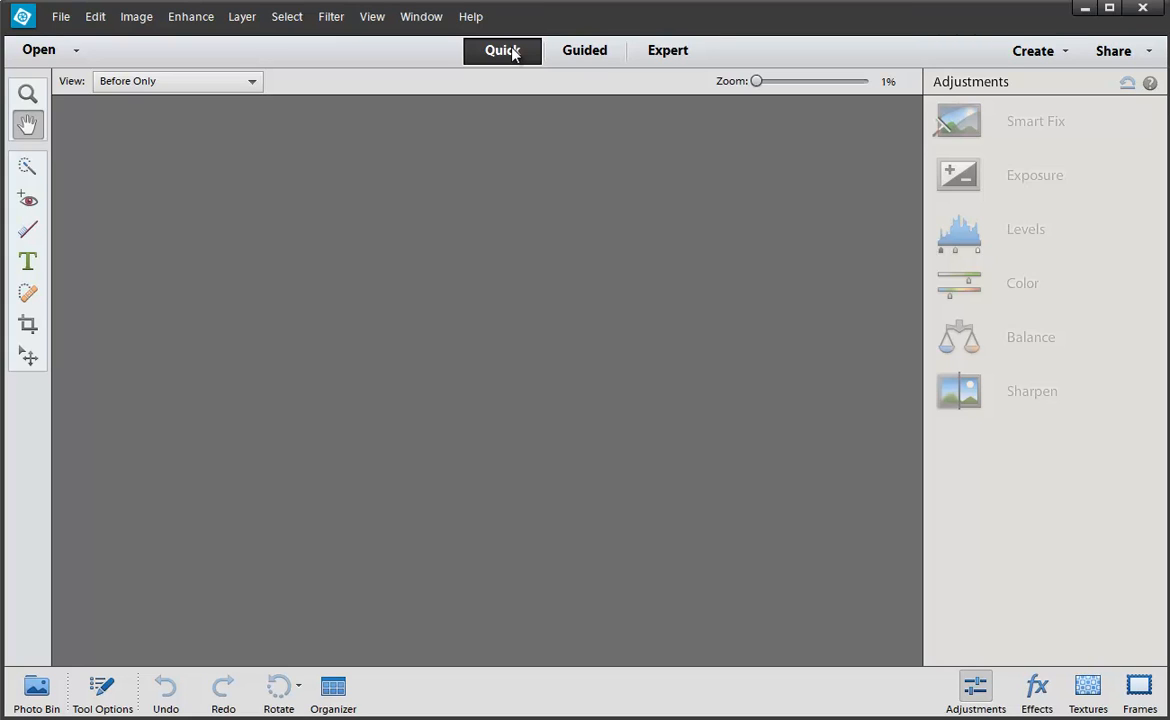
click(574, 53)
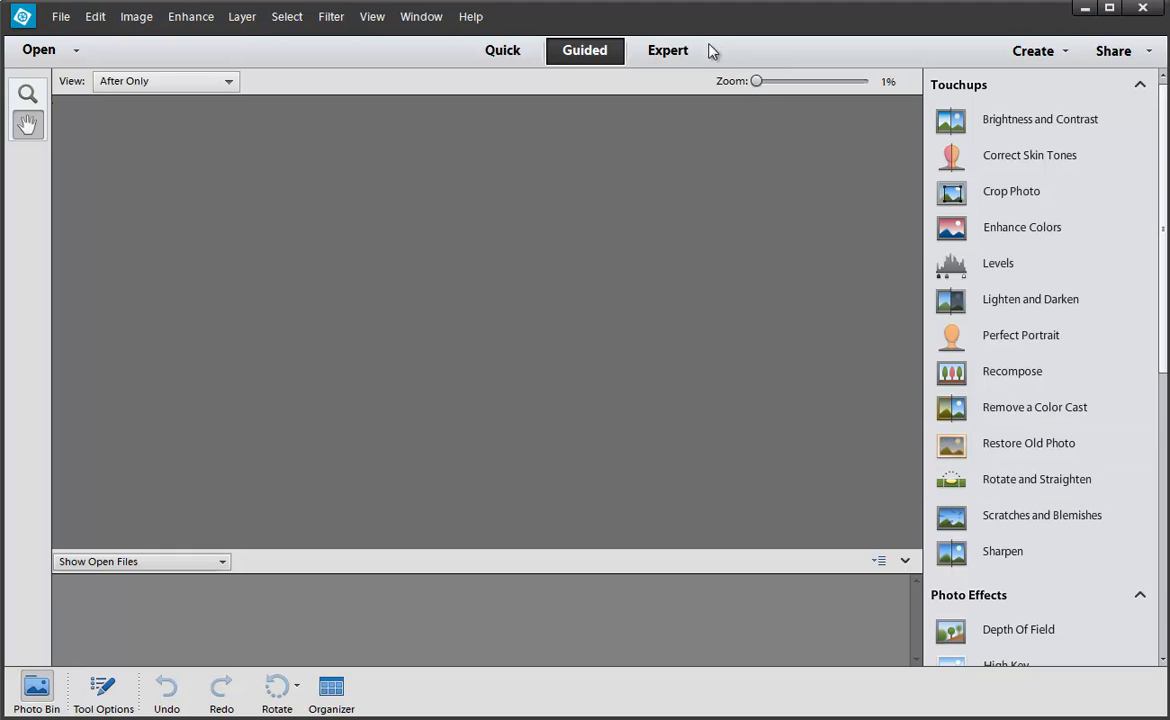
click(674, 52)
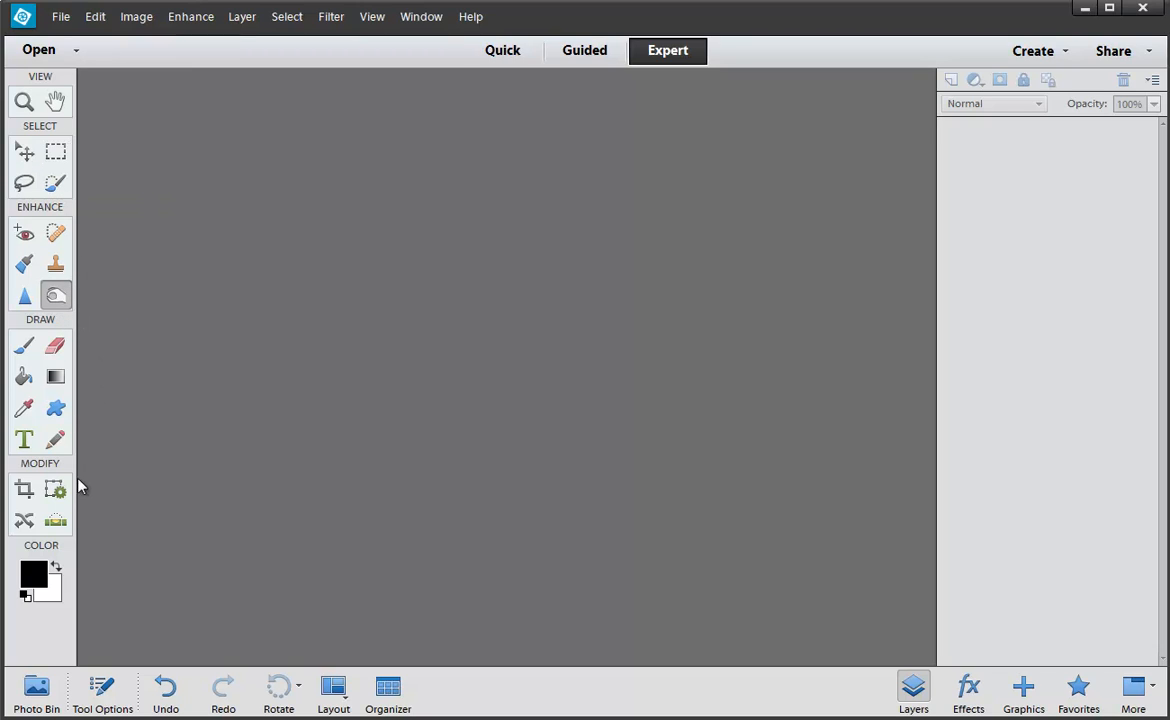
Examine the options of the Pencil tool and compare the Spot Healing Brush with the Healing Brush variant.
click(58, 446)
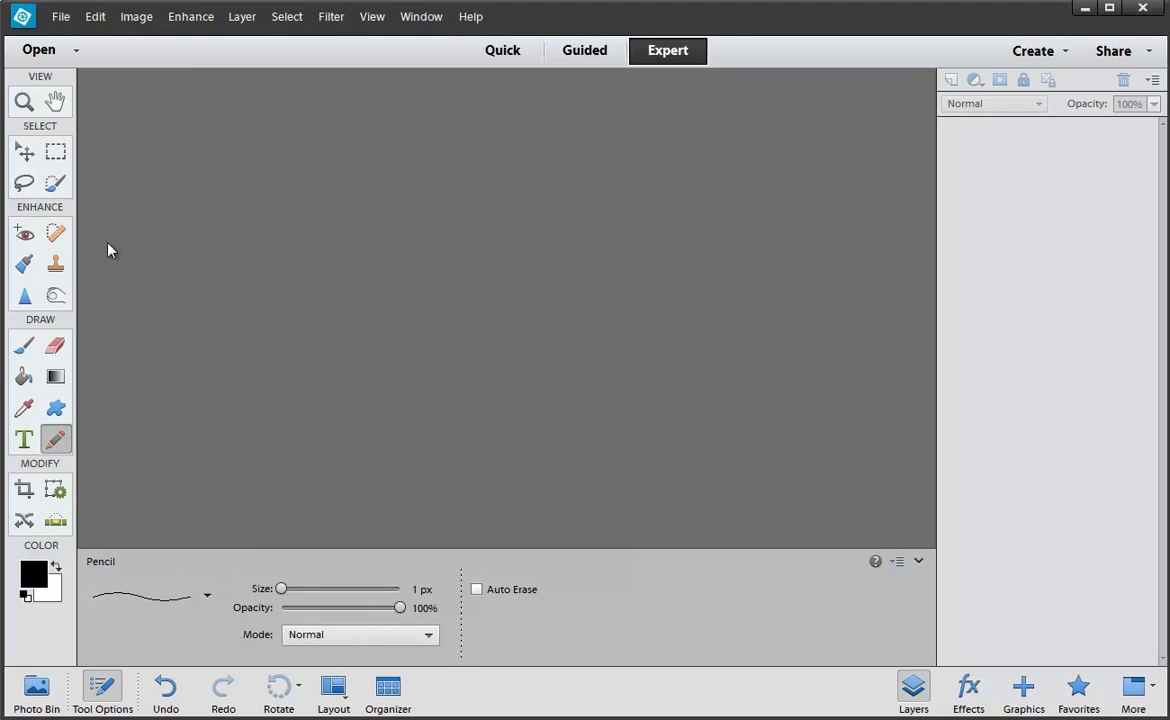
click(57, 233)
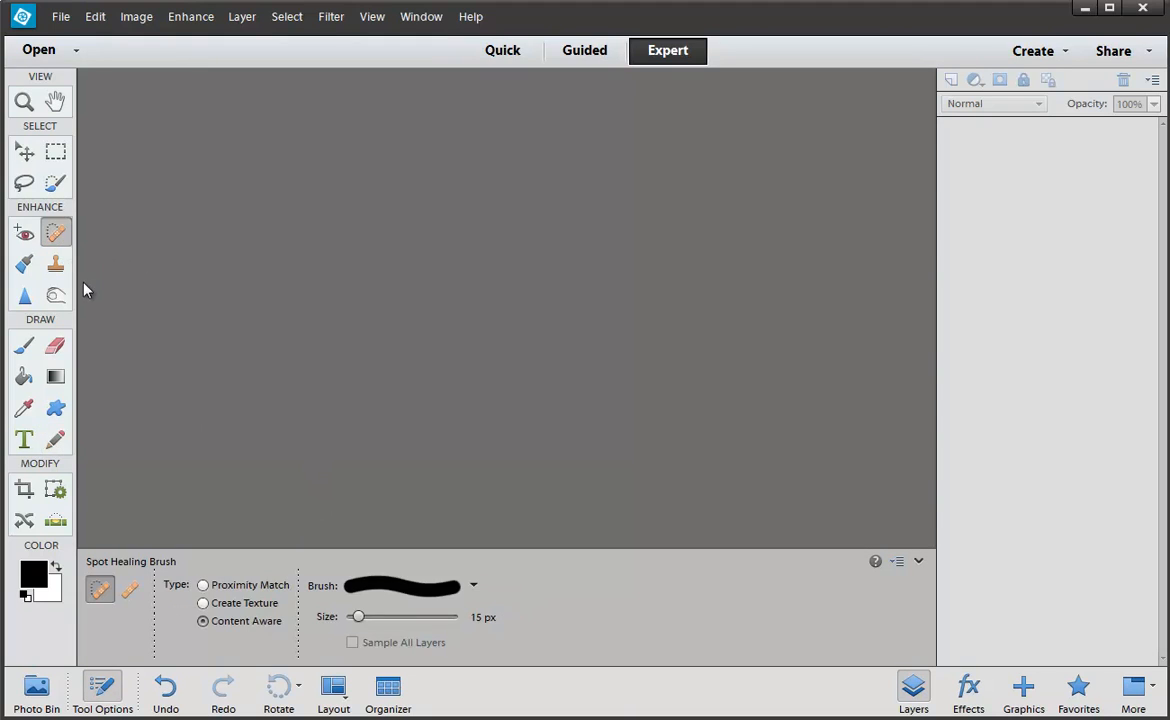
click(131, 592)
click(100, 590)
click(131, 593)
click(100, 590)
Compare the options of the Blur, Sharpen and Smudge tools, ending on Smudge.
click(26, 288)
click(99, 590)
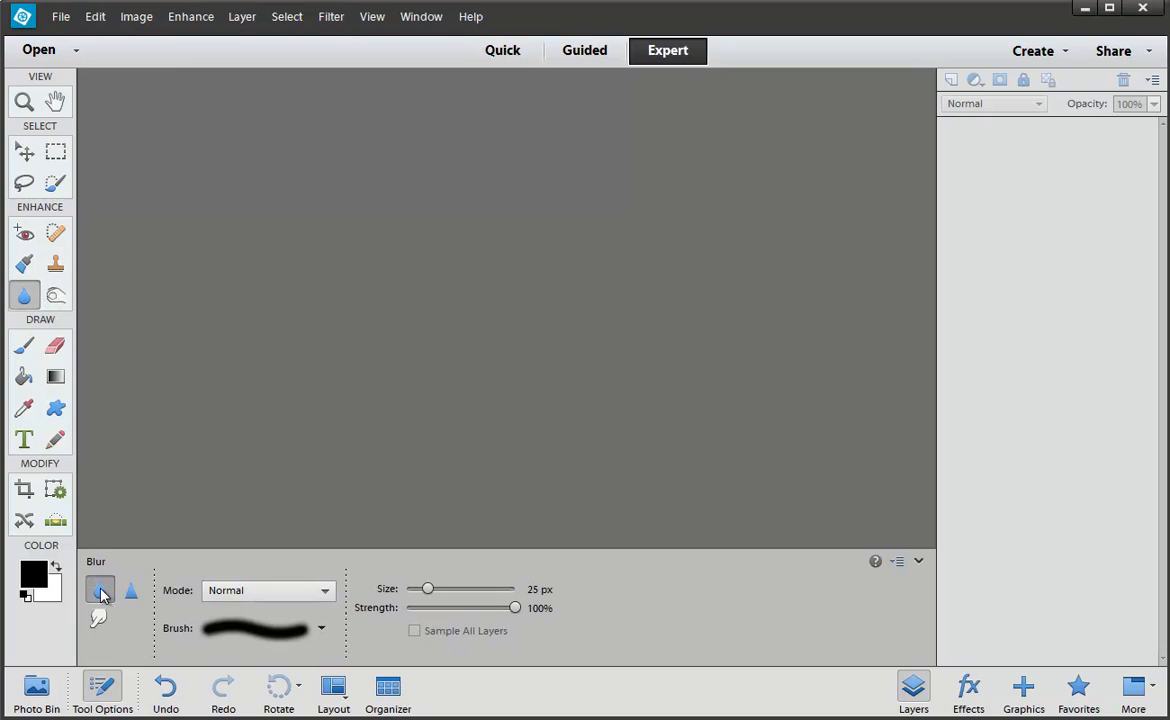
click(98, 617)
click(131, 592)
click(99, 590)
click(98, 617)
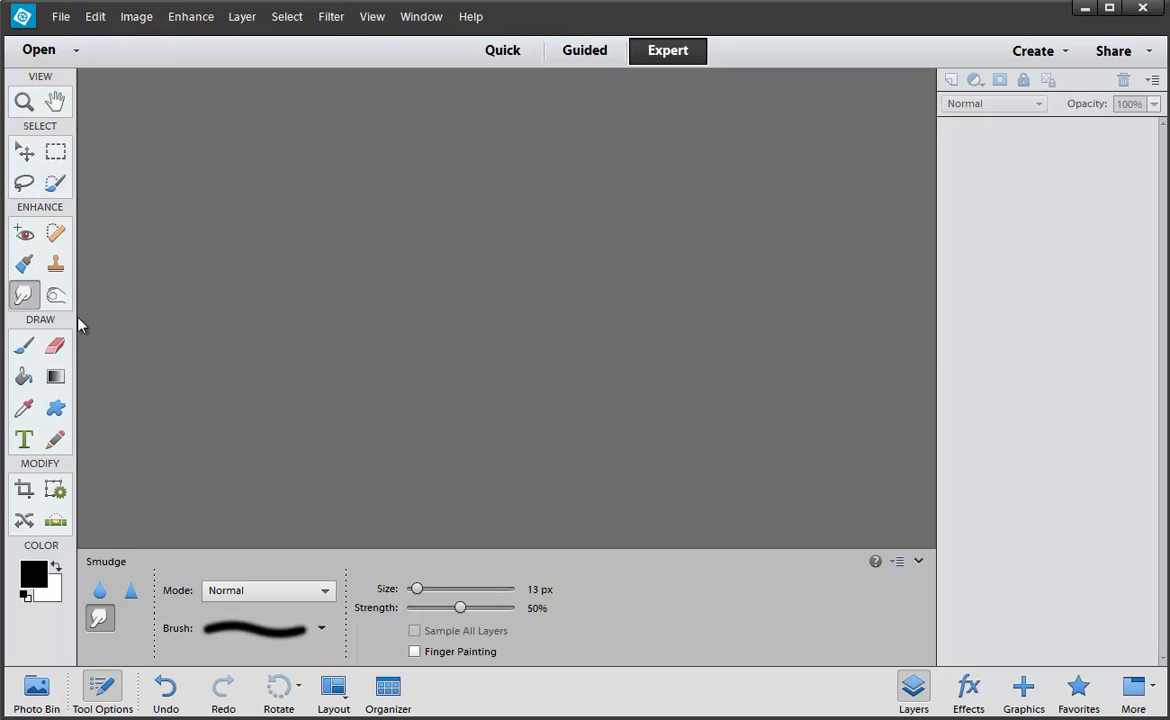
Examine the options of the Eraser, Custom Shape, Hand, Zoom, Move, Rectangular Marquee and Selection Brush tools.
click(54, 347)
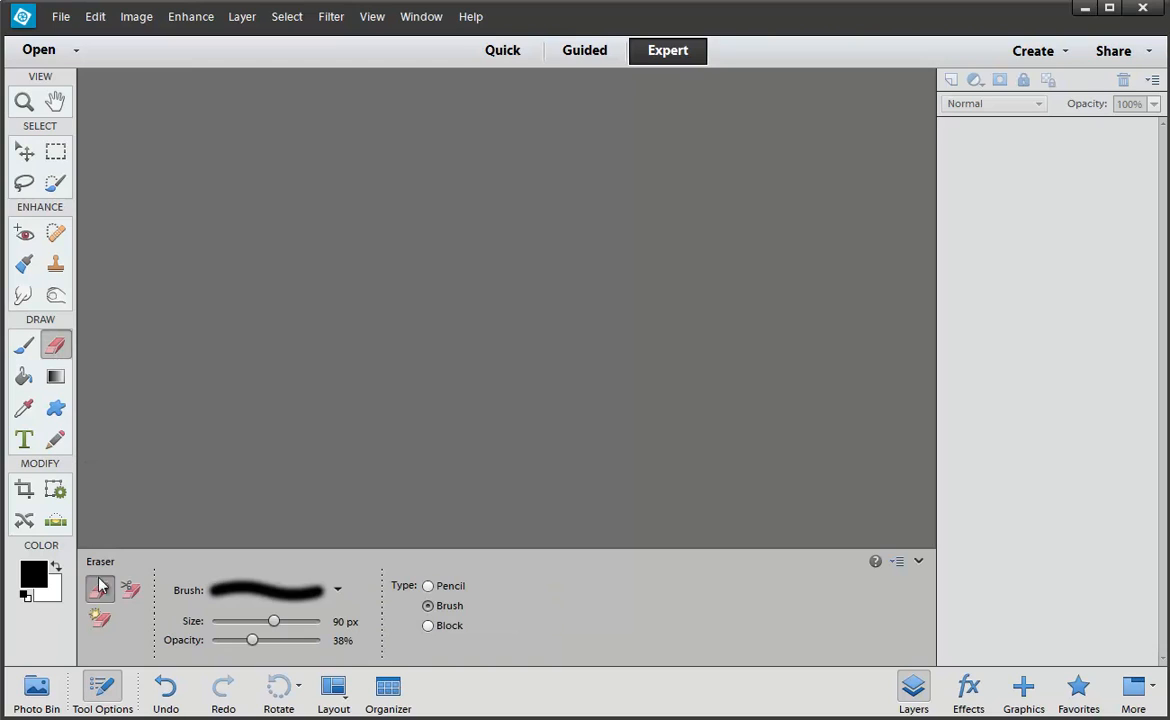
click(58, 406)
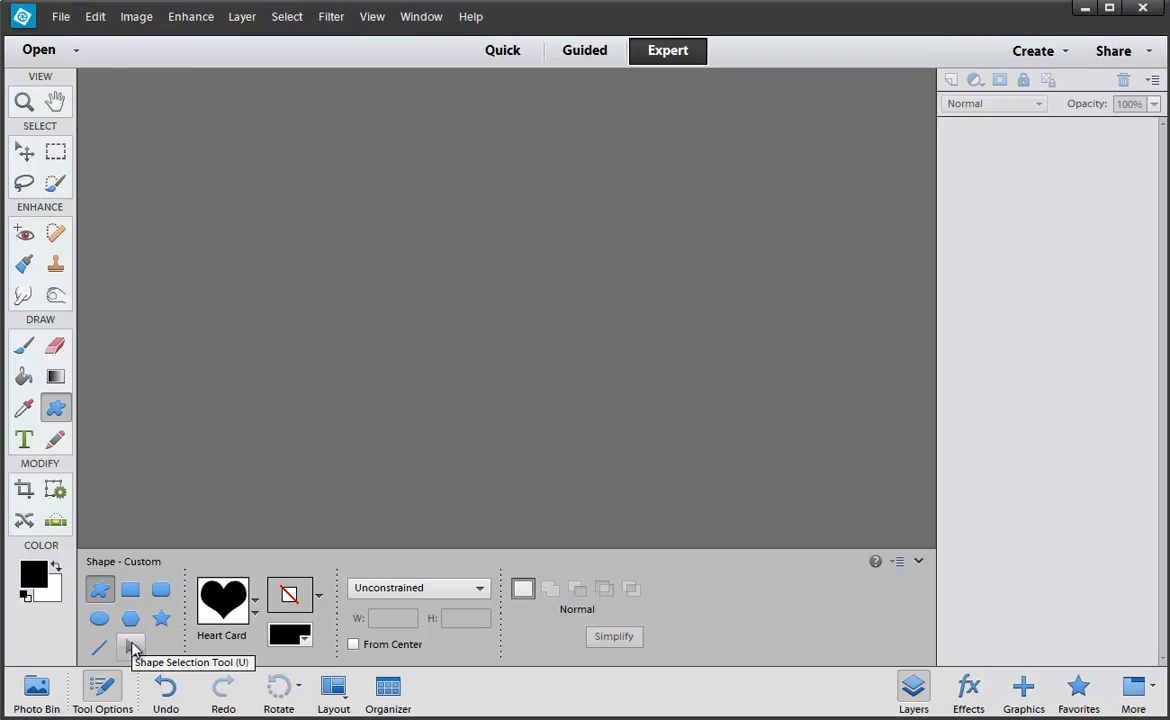
click(55, 103)
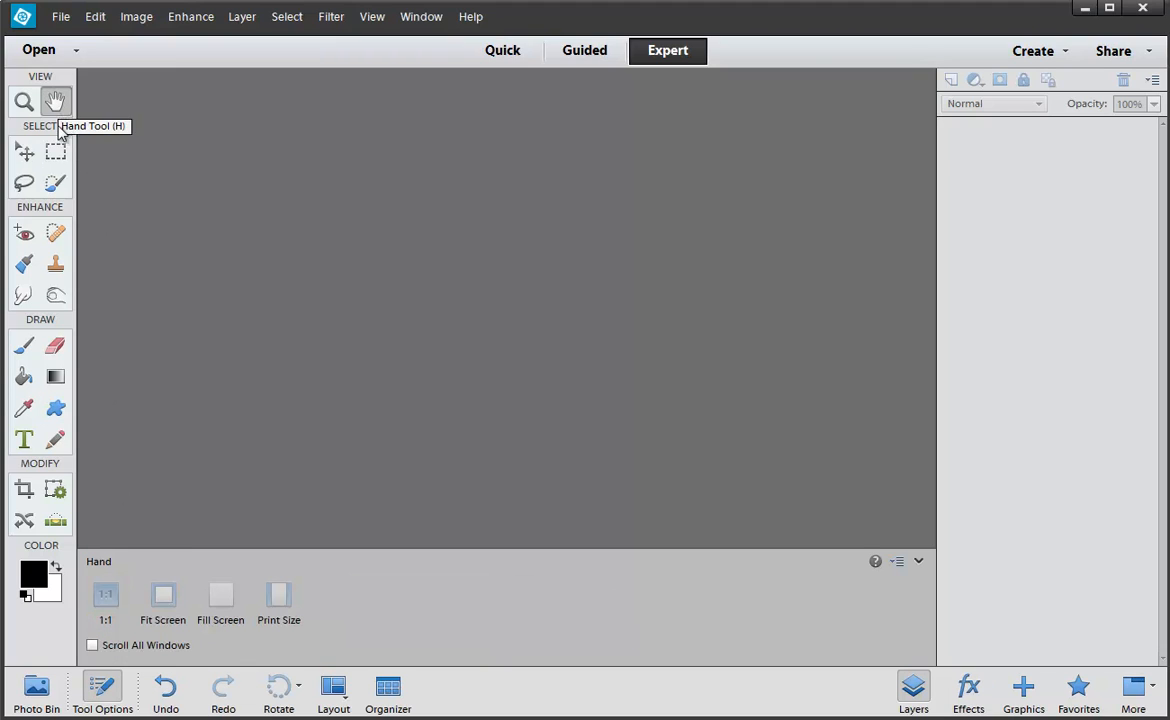
click(24, 101)
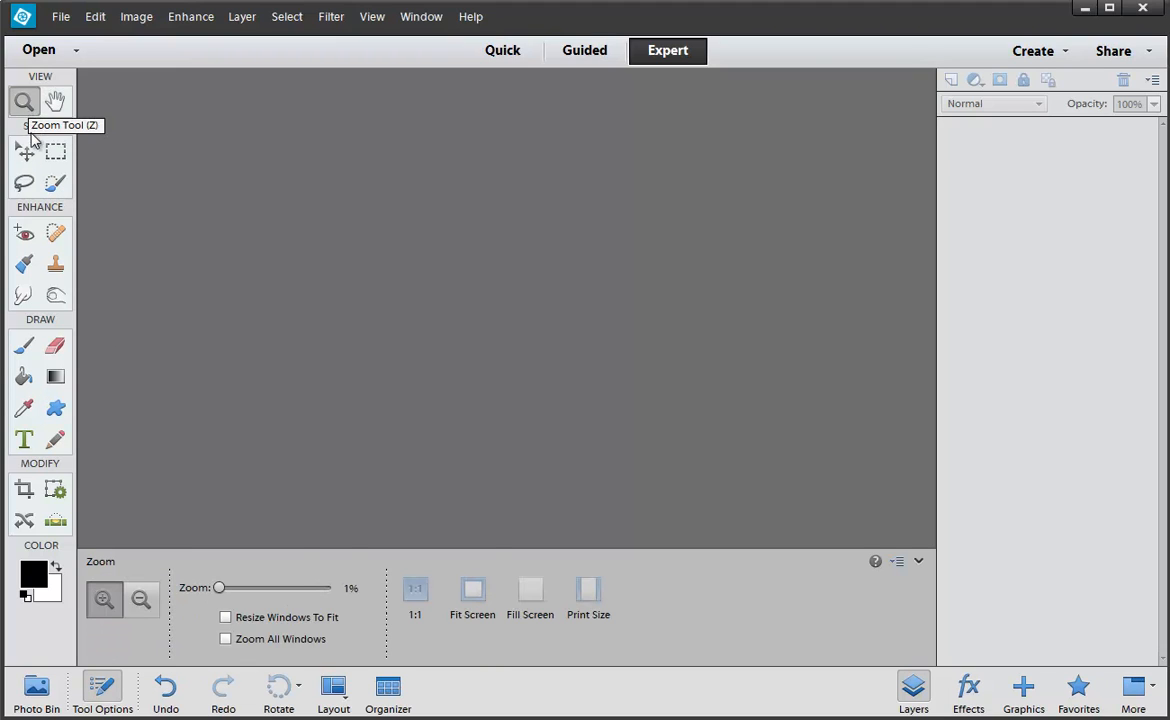
click(24, 151)
click(54, 153)
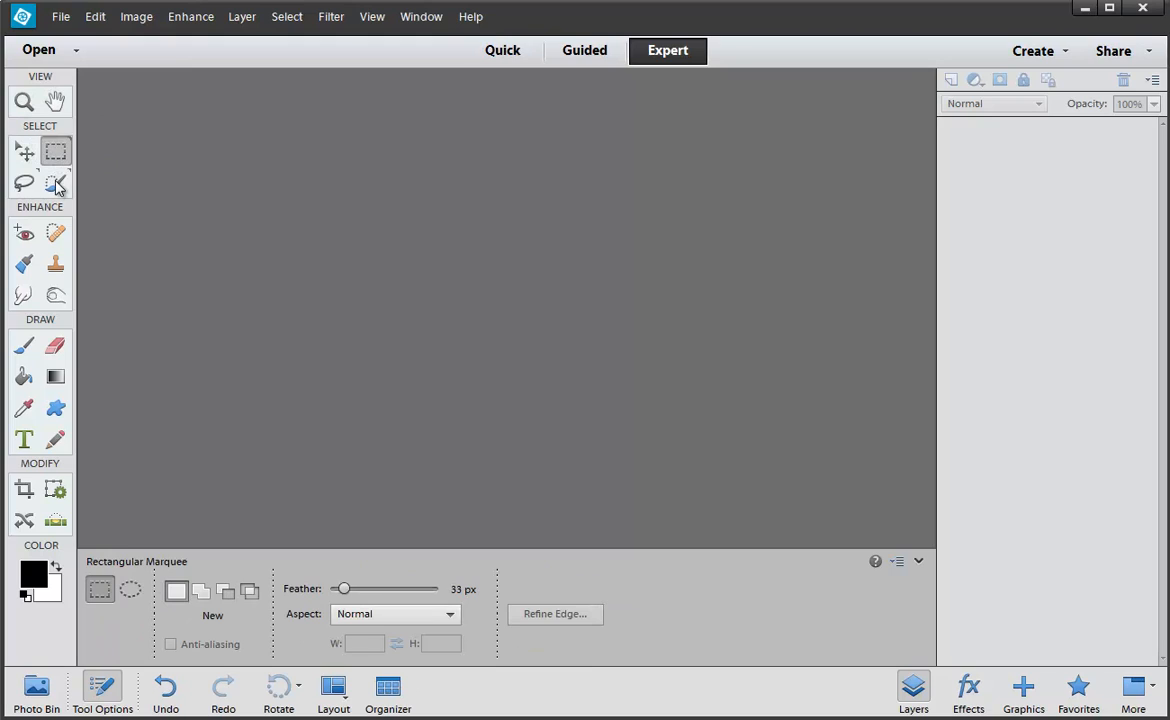
click(56, 184)
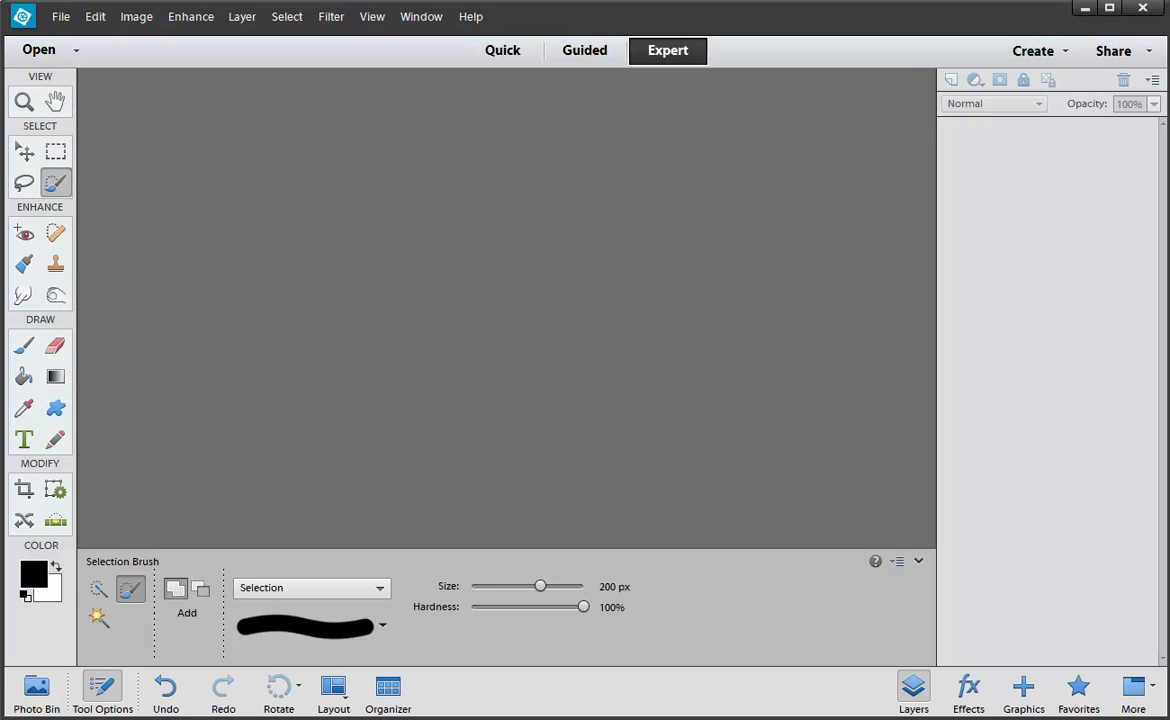
Switch to the photo folder window, open fushimi 002 NEW from it in the Photoshop Elements editor, and close the image.
key(alt+Tab)
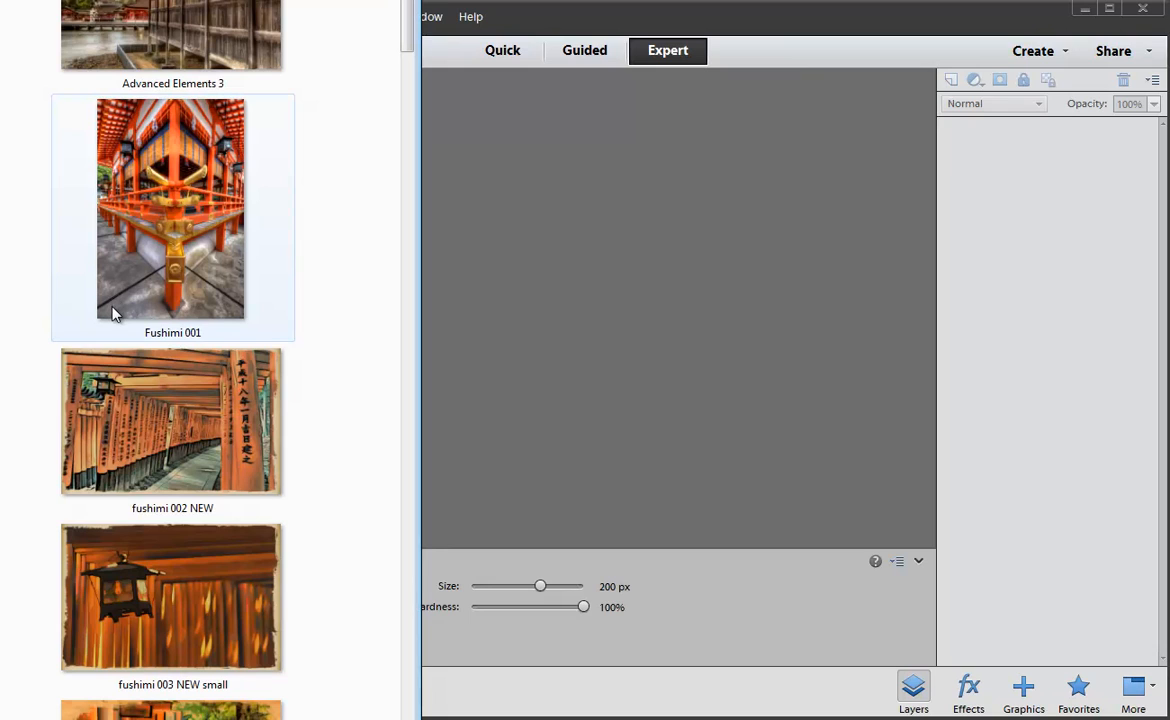
scroll(103, 421, down, 5)
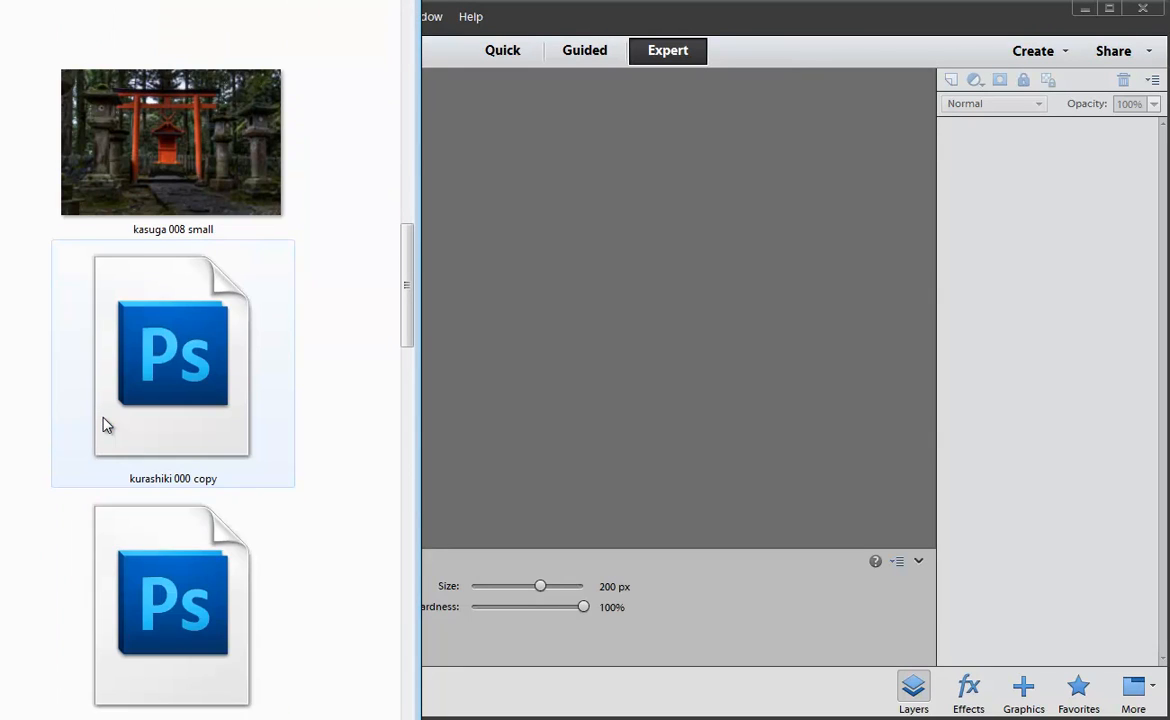
scroll(104, 424, up, 3)
scroll(104, 424, down, 6)
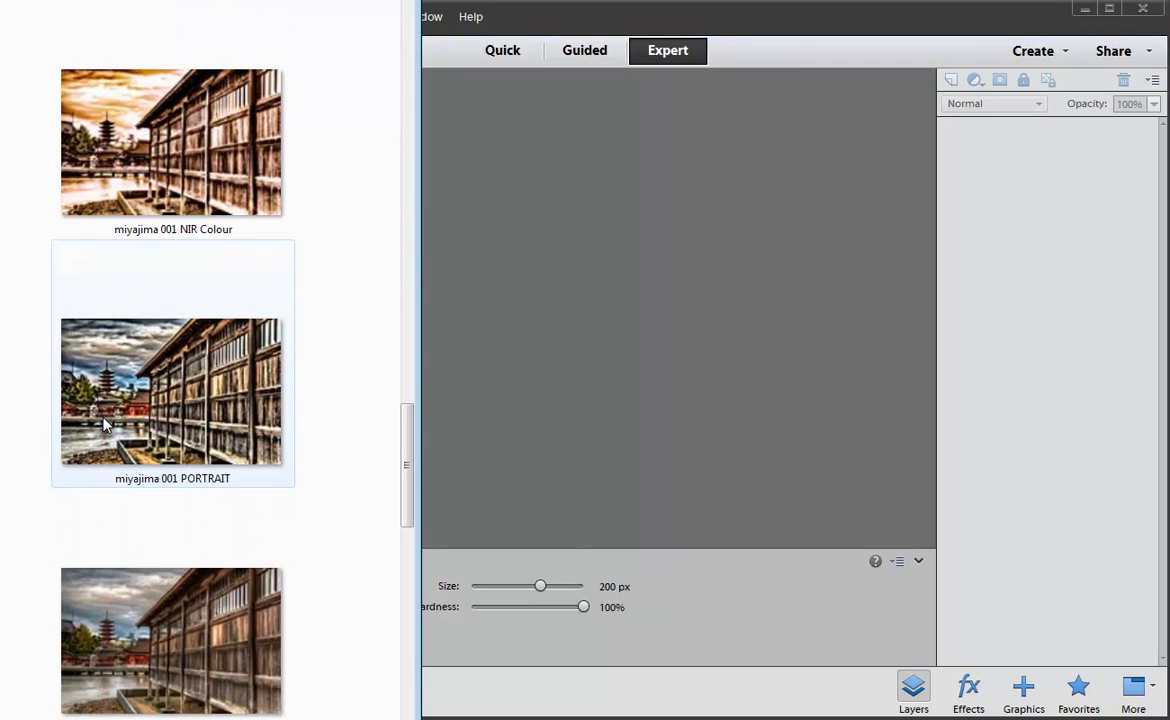
scroll(107, 425, down, 6)
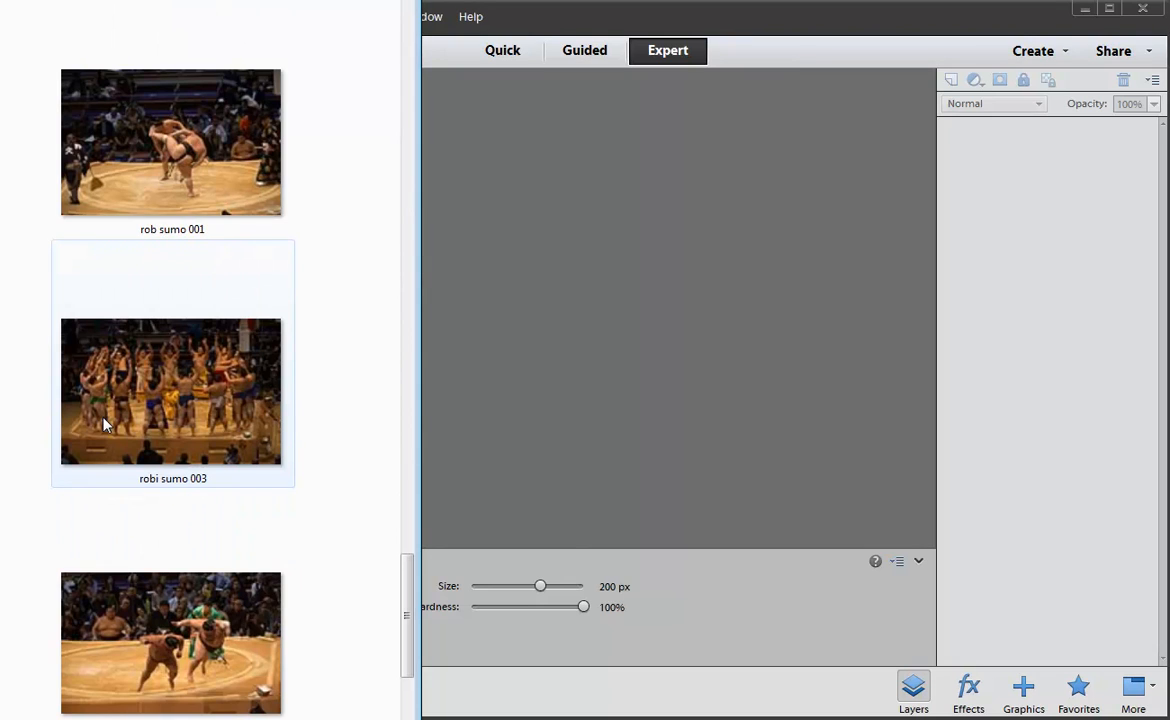
scroll(104, 425, up, 6)
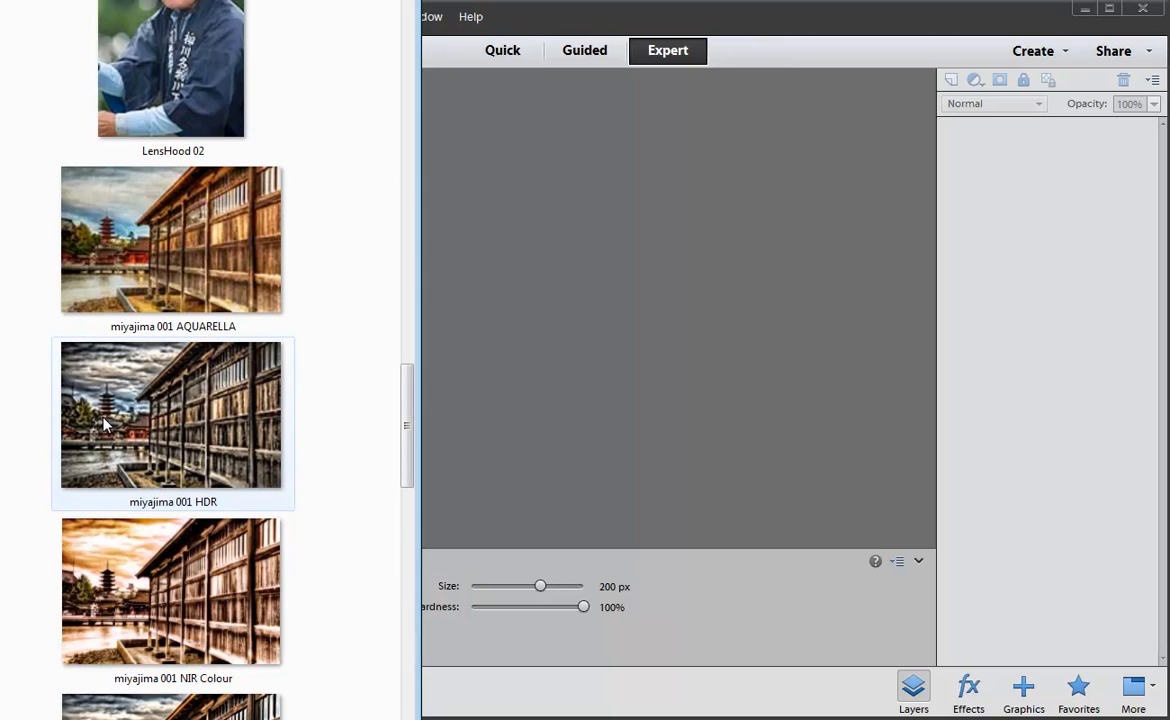
scroll(104, 425, up, 6)
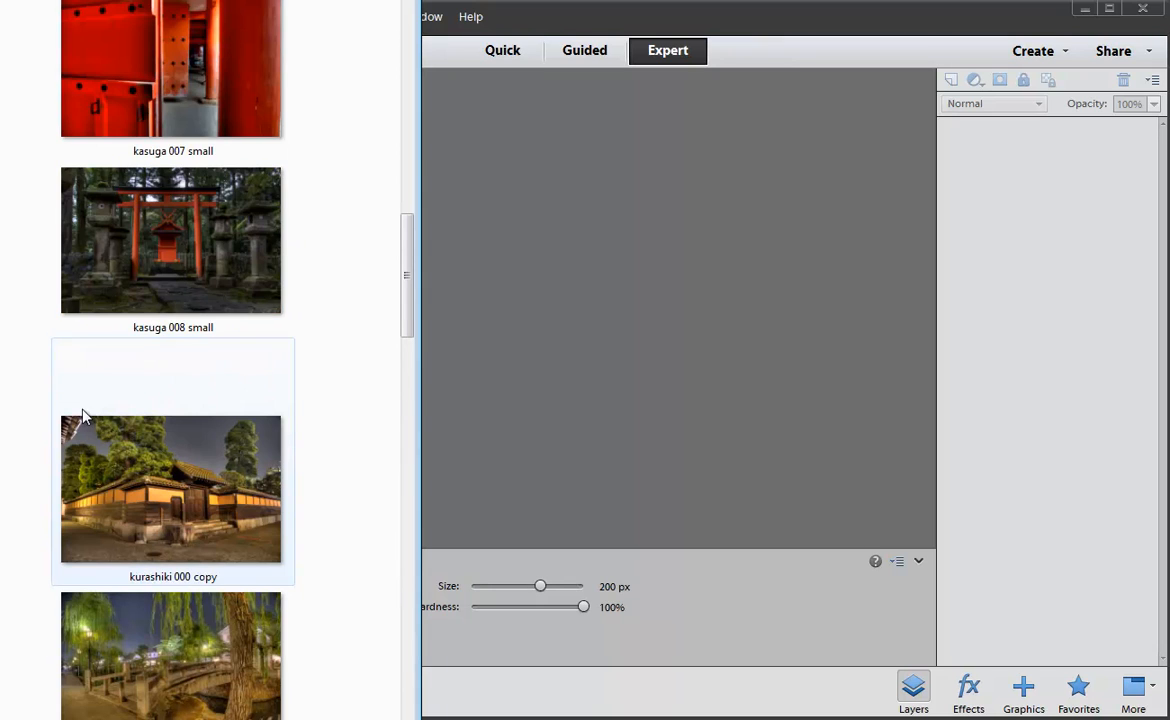
scroll(130, 400, up, 6)
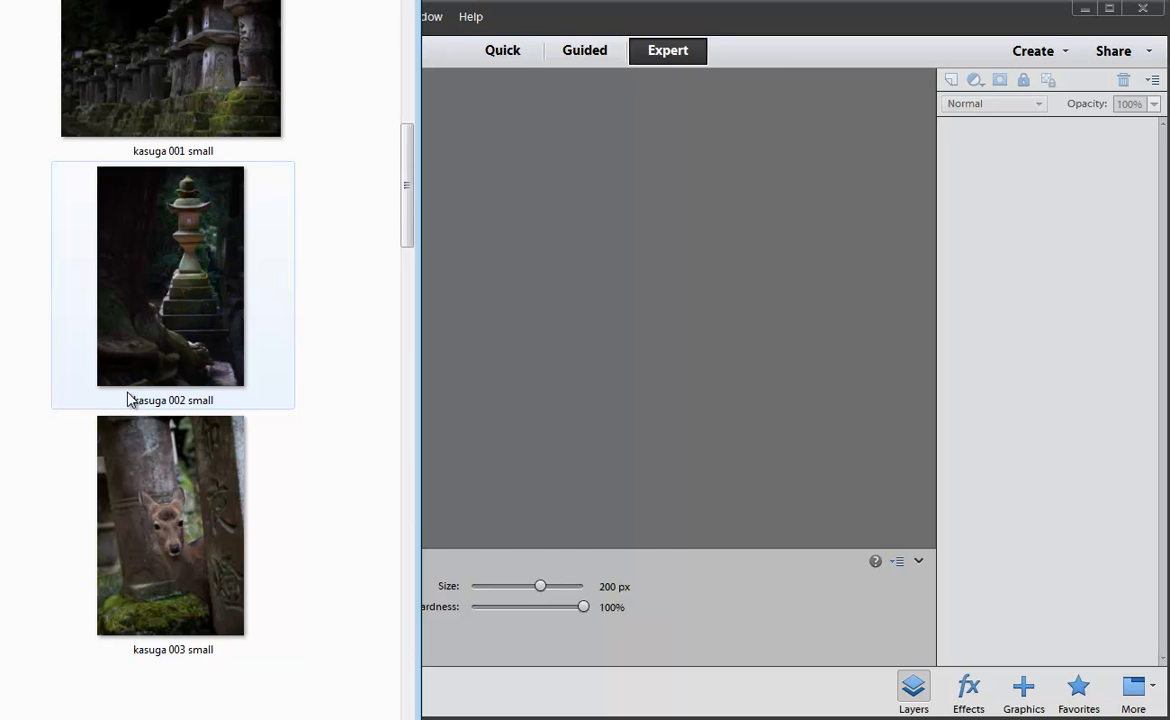
scroll(128, 398, up, 10)
scroll(128, 398, up, 3)
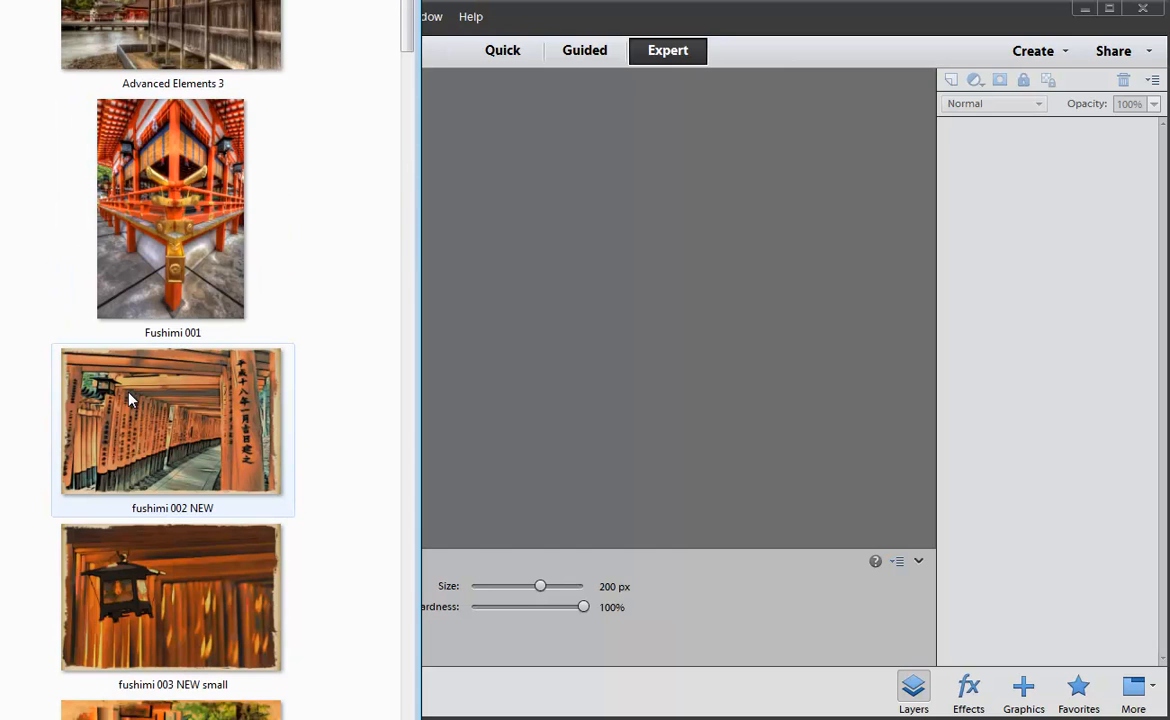
drag(128, 398, 578, 422)
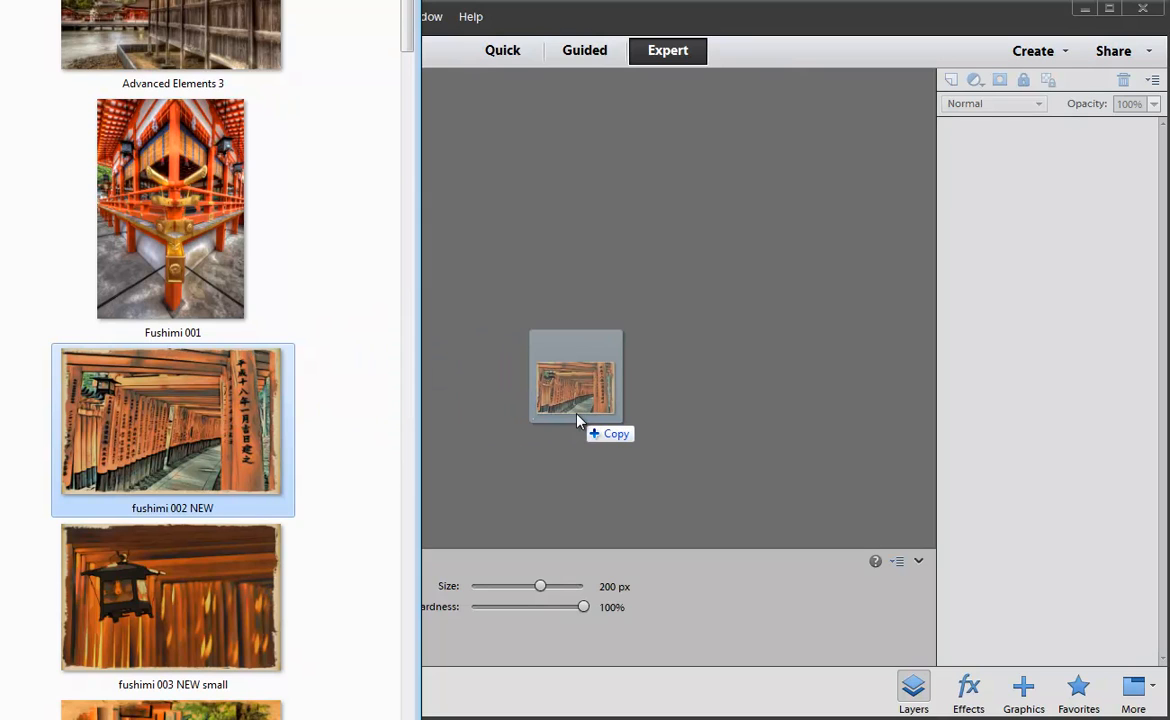
drag(577, 415, 576, 414)
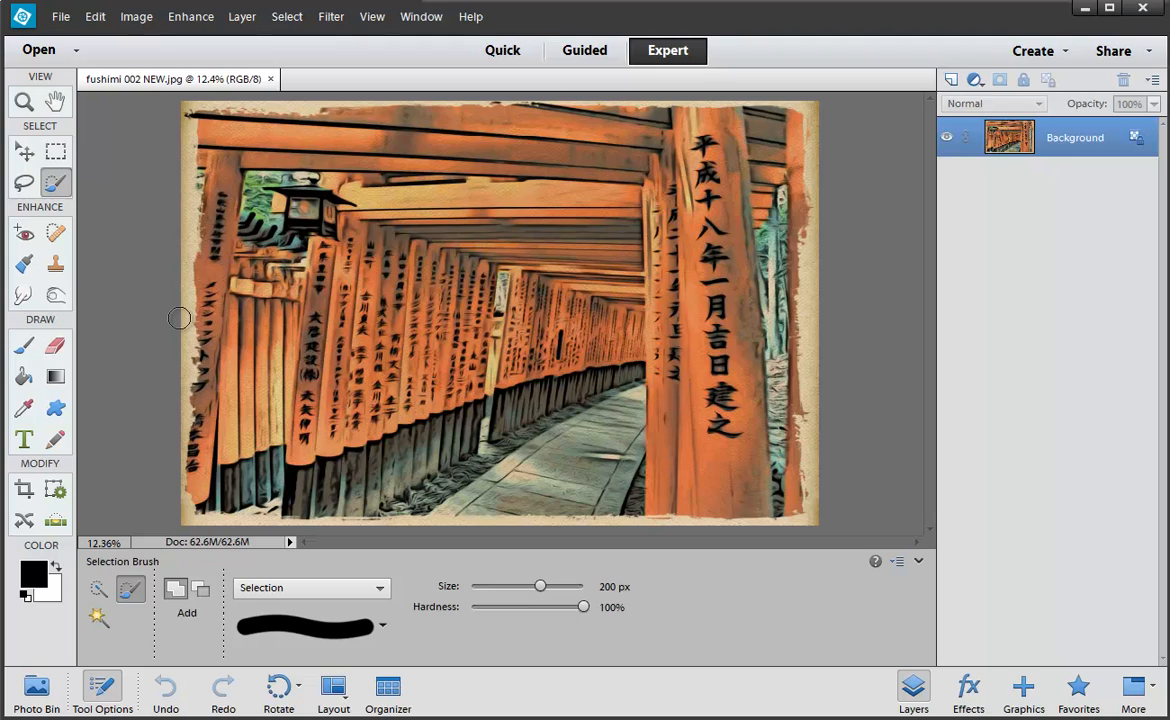
key(ctrl+w)
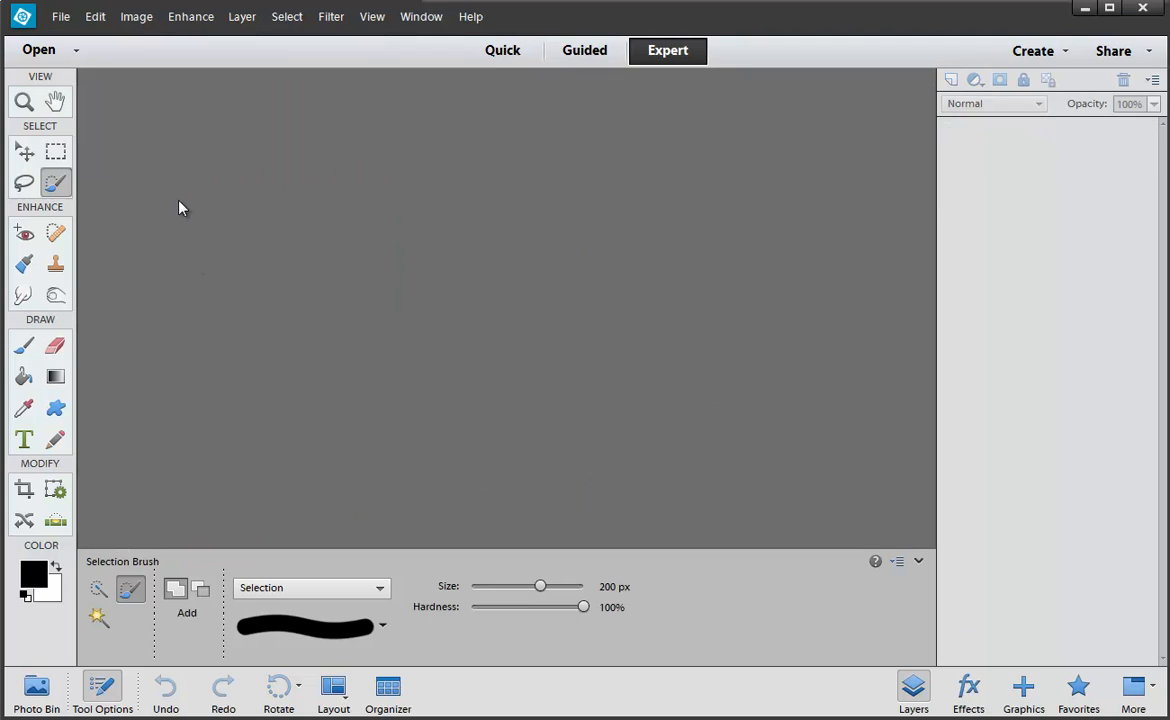
Open the image fushimi 002 NEW from the JAPAN EDITED folder using the editor's Open dialog.
click(56, 56)
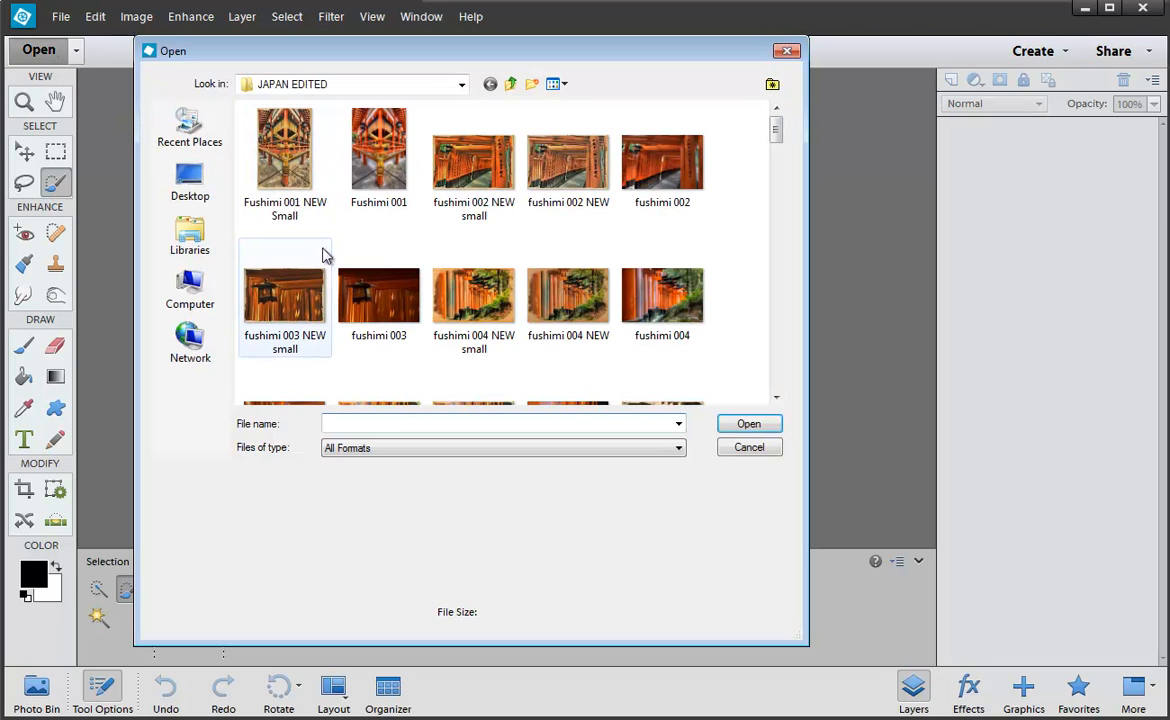
click(566, 182)
double_click(566, 182)
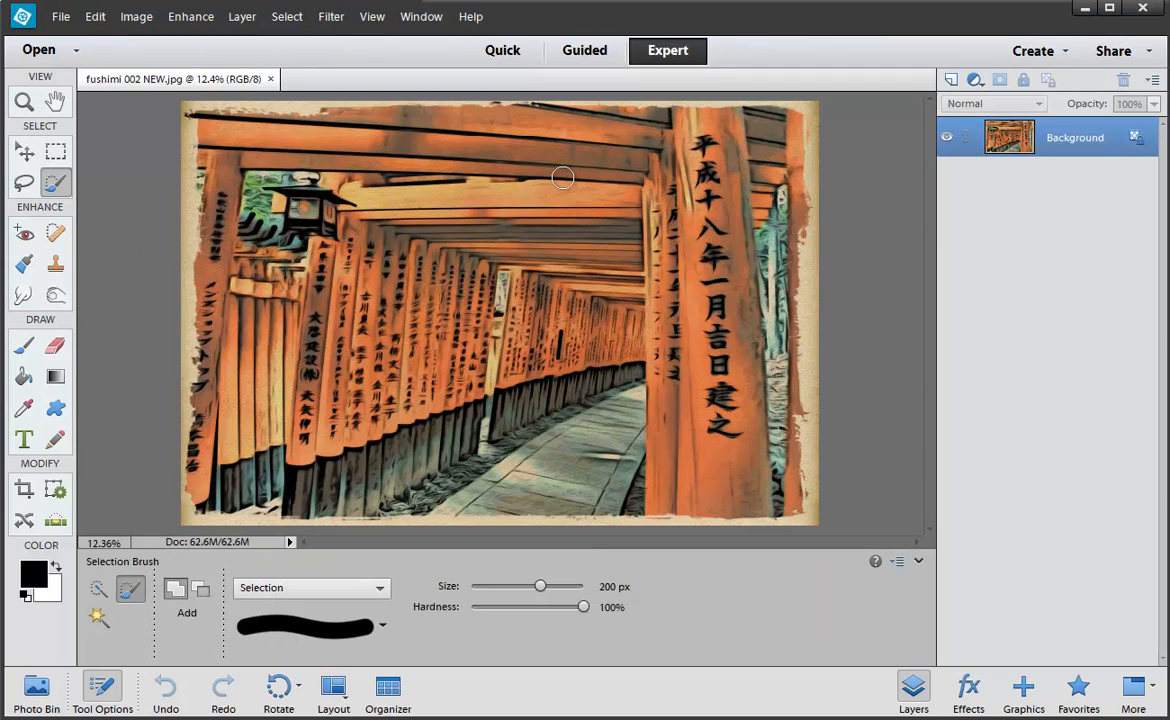
Switch to the Organizer, dismiss the Elements Mobile Albums sign-in, and view the torii walkway photo beside the locked one in single-image view.
click(389, 698)
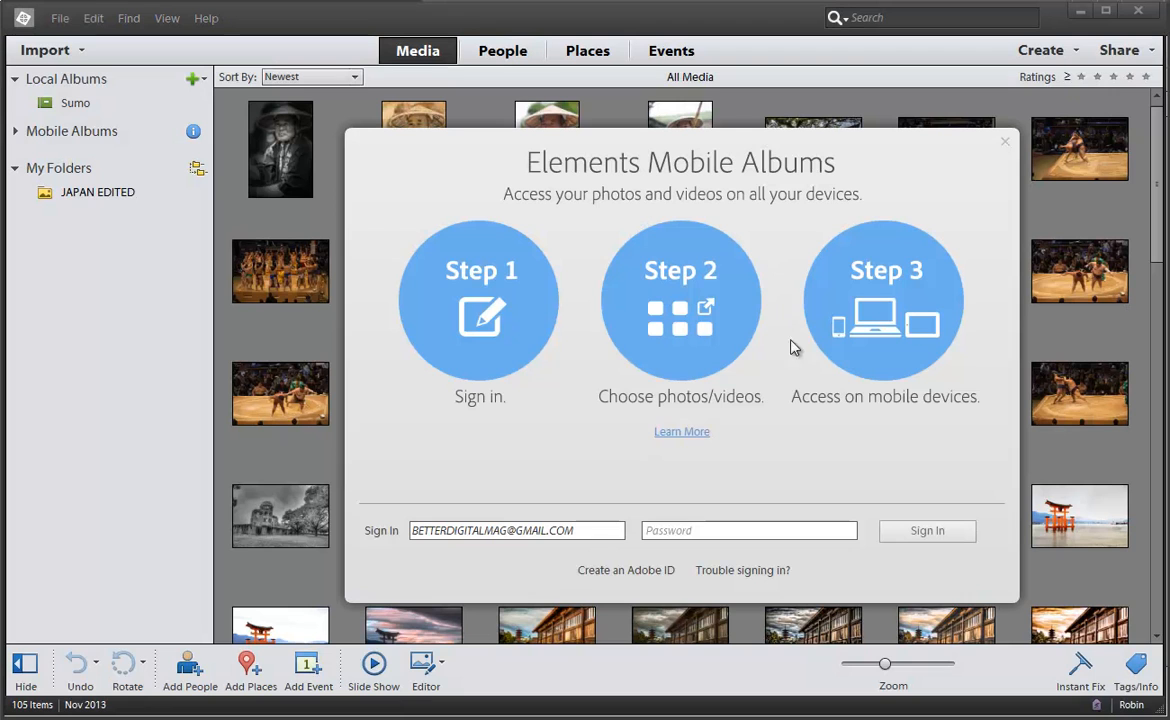
click(1005, 142)
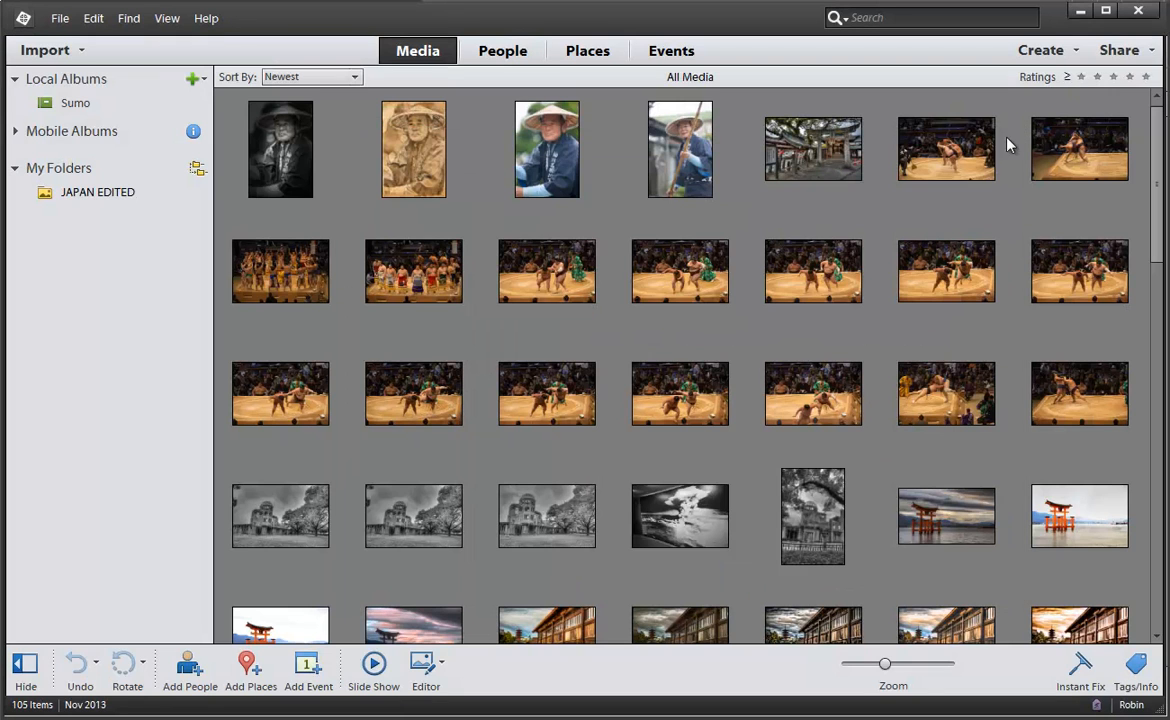
scroll(749, 321, down, 5)
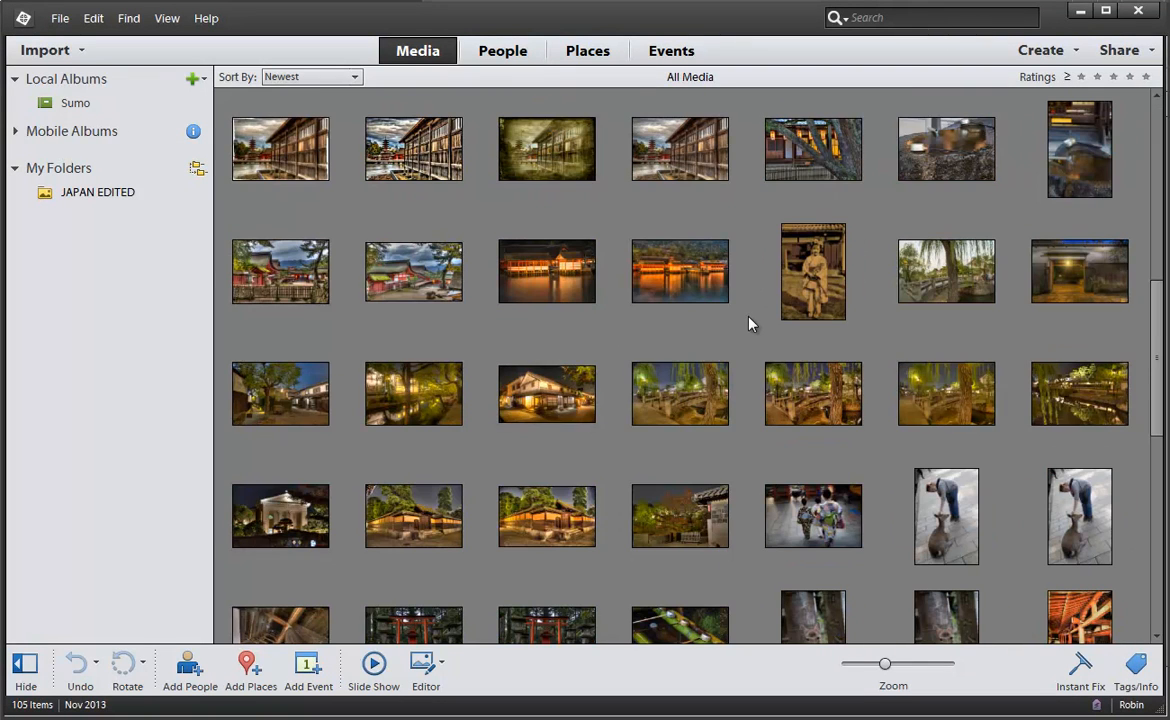
scroll(749, 321, down, 5)
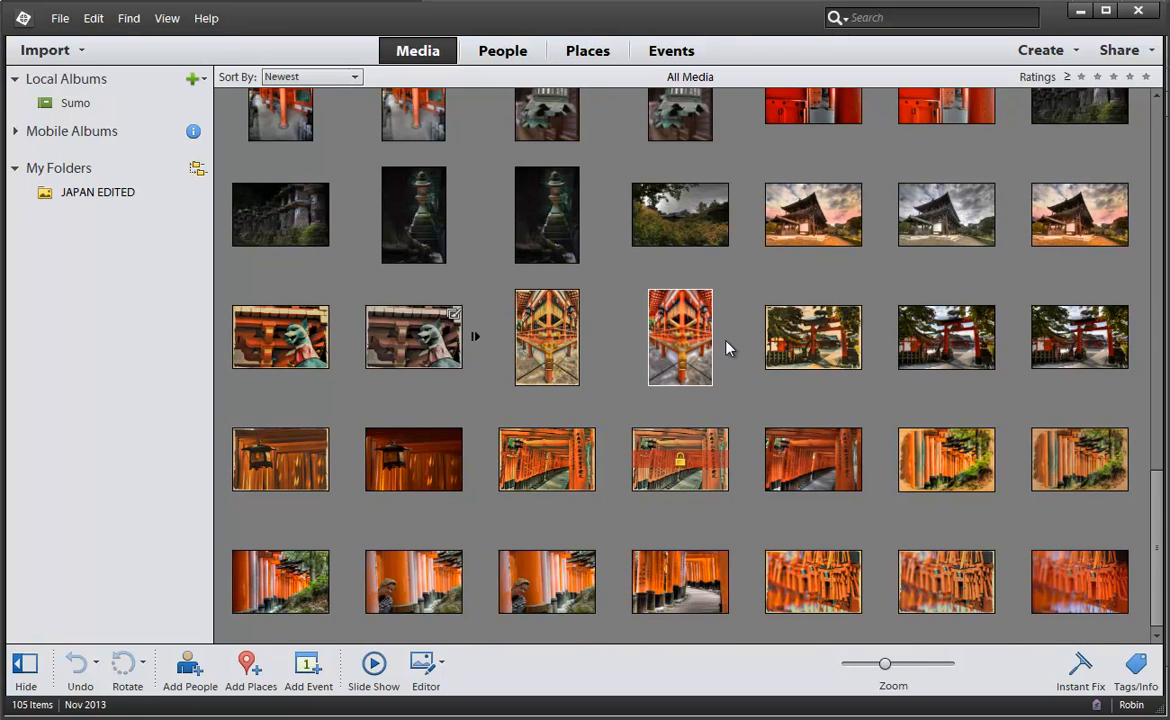
click(554, 462)
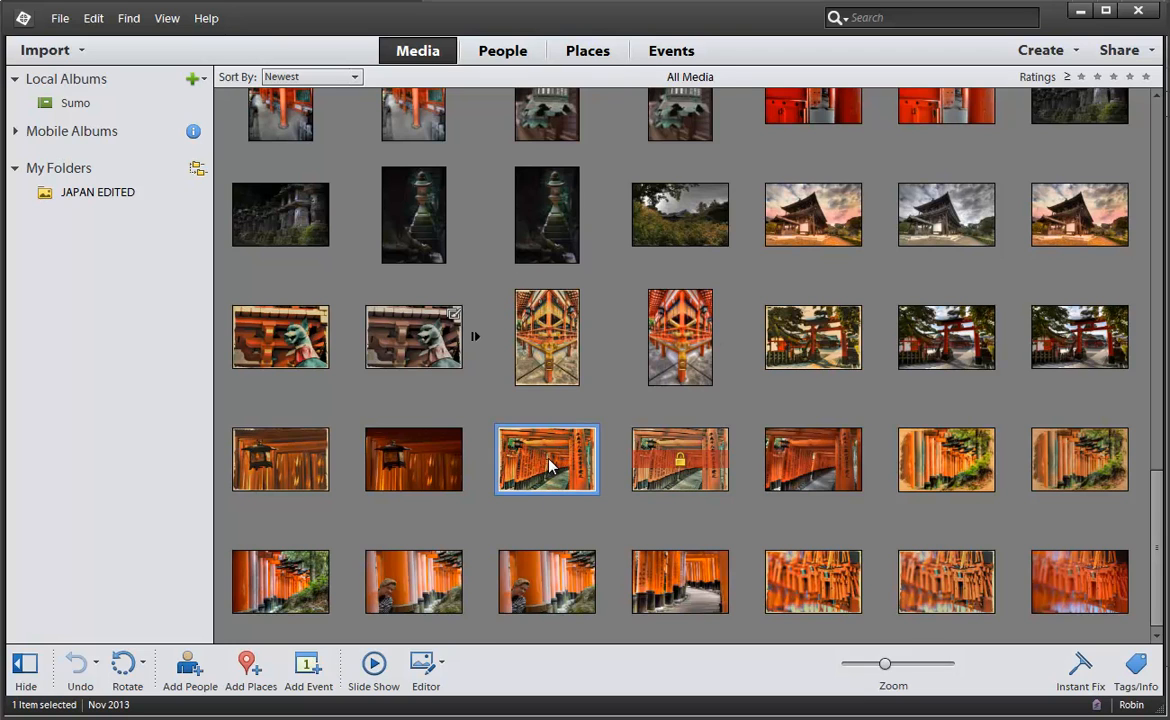
double_click(548, 465)
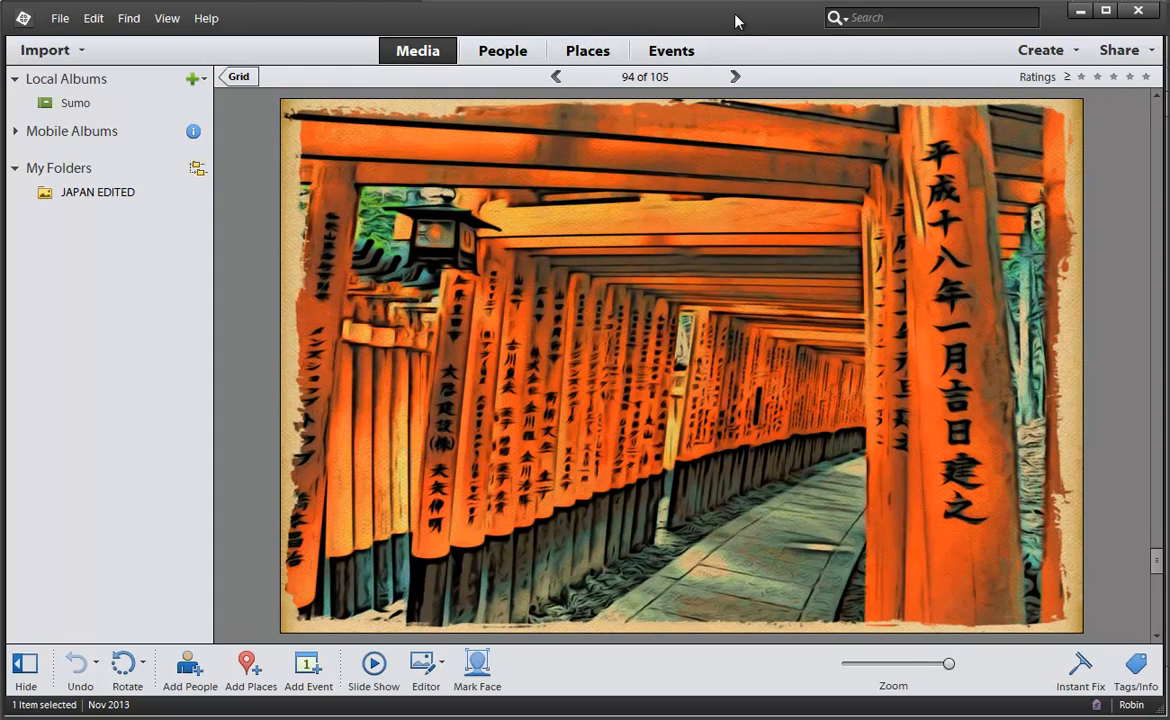
Return to the Organizer's photo grid and open the lantern photo fushimi 003 NEW small in the Photoshop Elements editor.
mouse_move(734, 21)
mouse_down()
mouse_move(648, 430)
mouse_move(741, 15)
mouse_up()
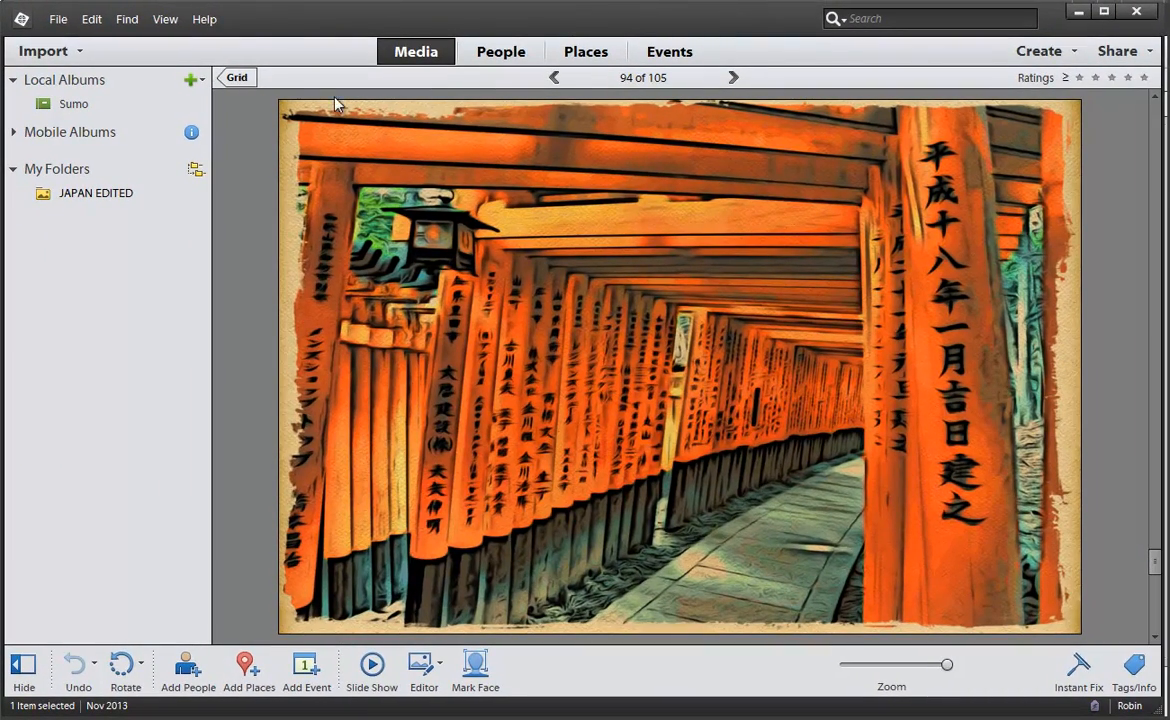
click(237, 77)
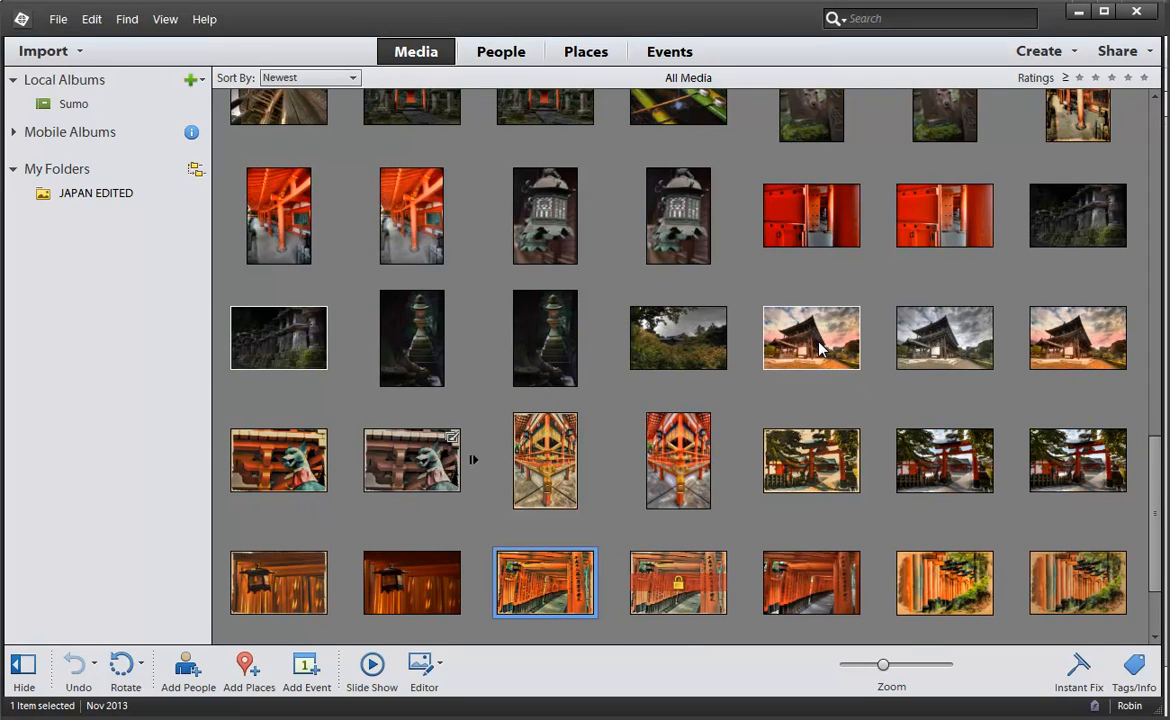
double_click(295, 578)
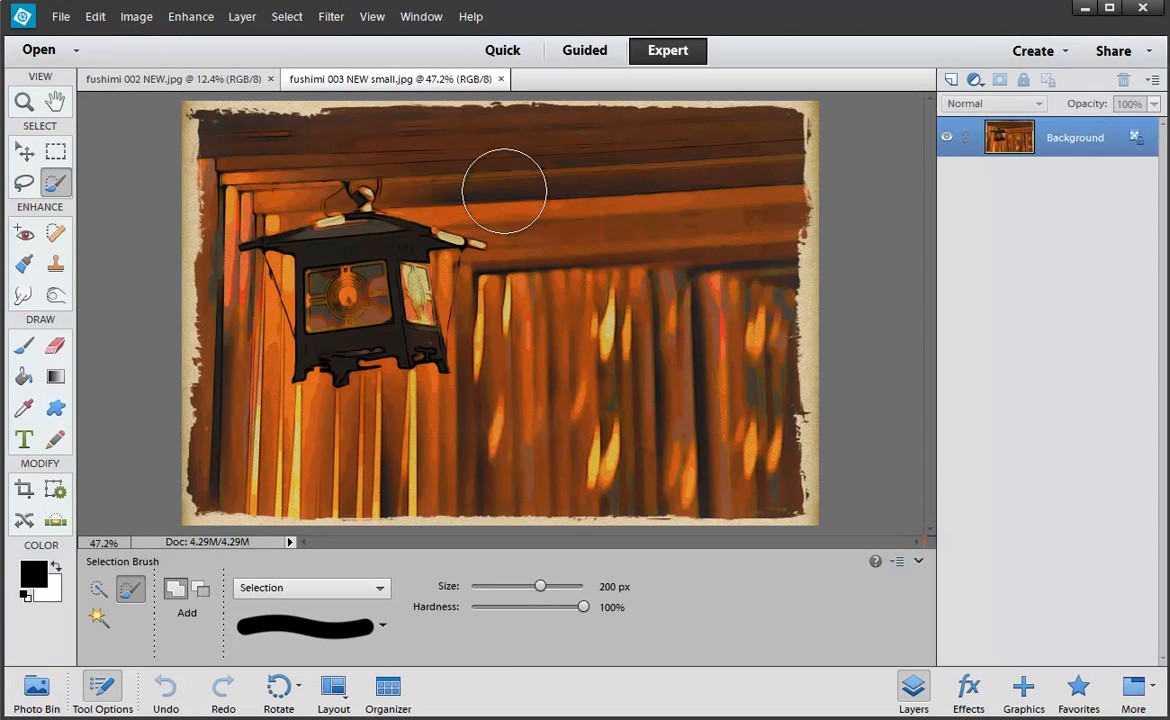
Return to the Organizer, view the painted torii row photo fushimi 004 NEW small on its own, and open it in the Photoshop Elements editor.
click(386, 686)
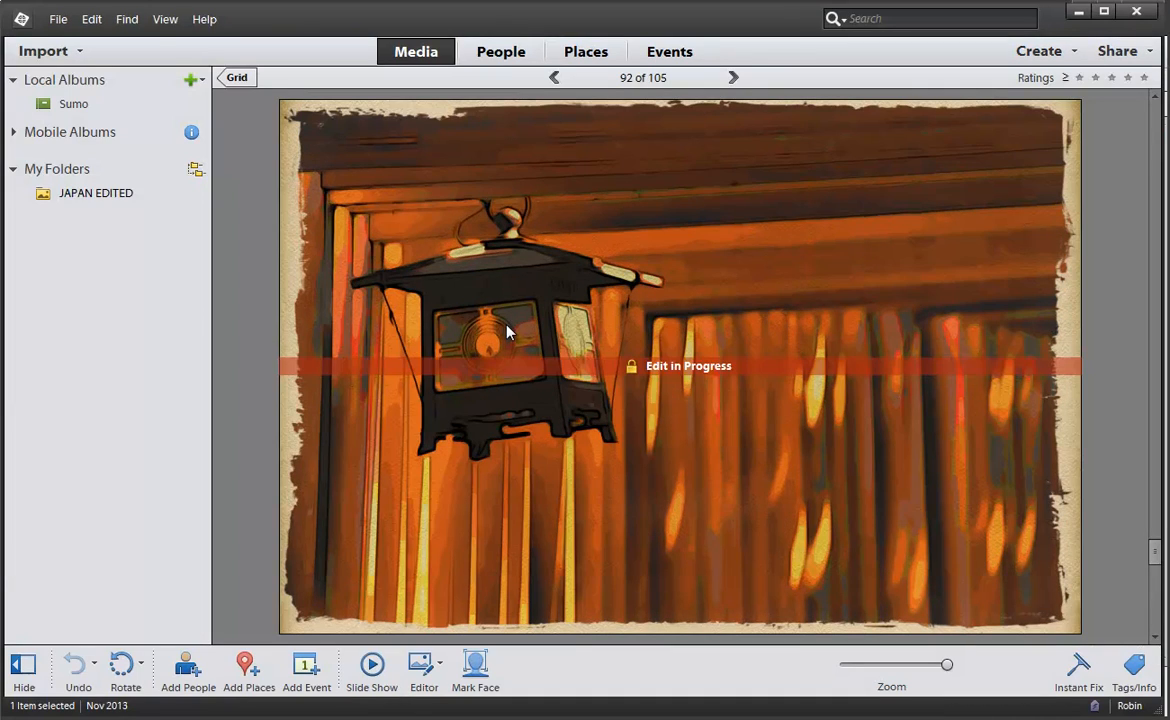
click(237, 78)
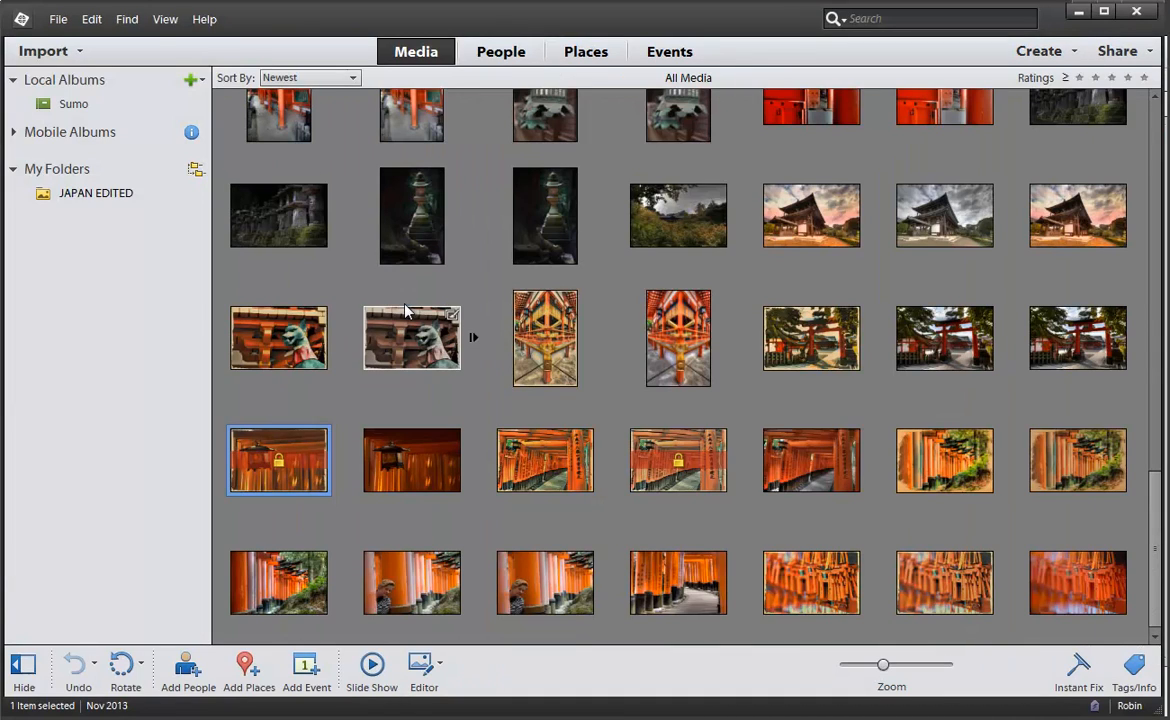
double_click(903, 482)
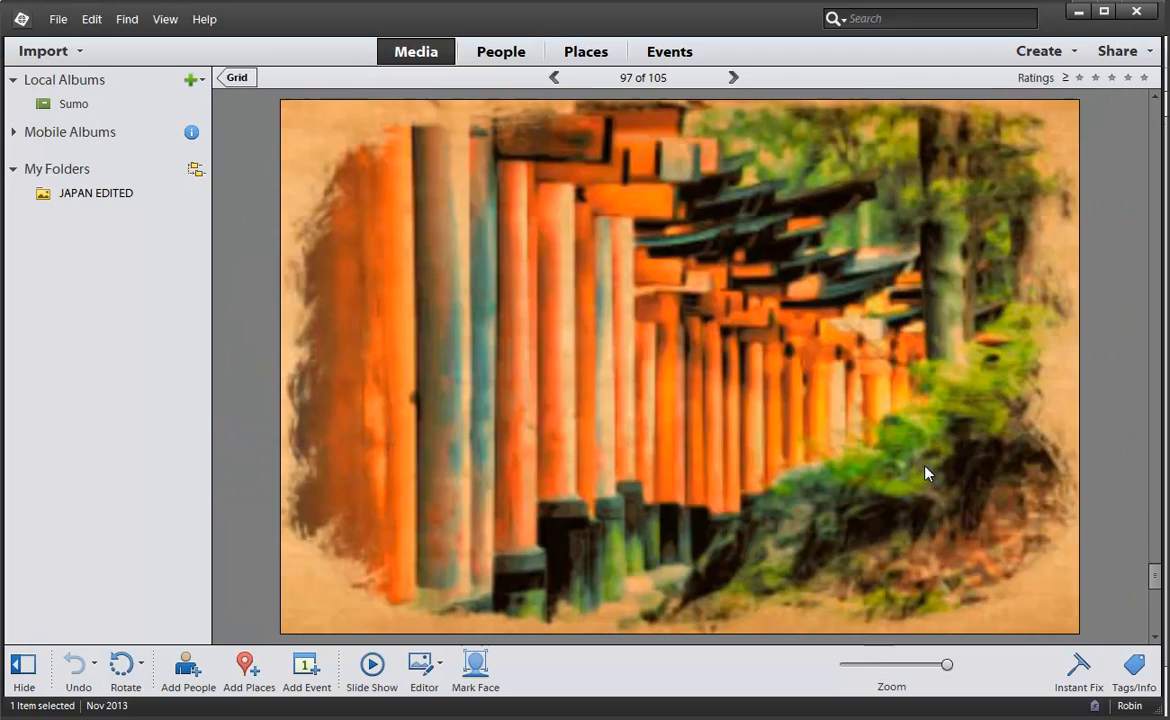
right_click(450, 228)
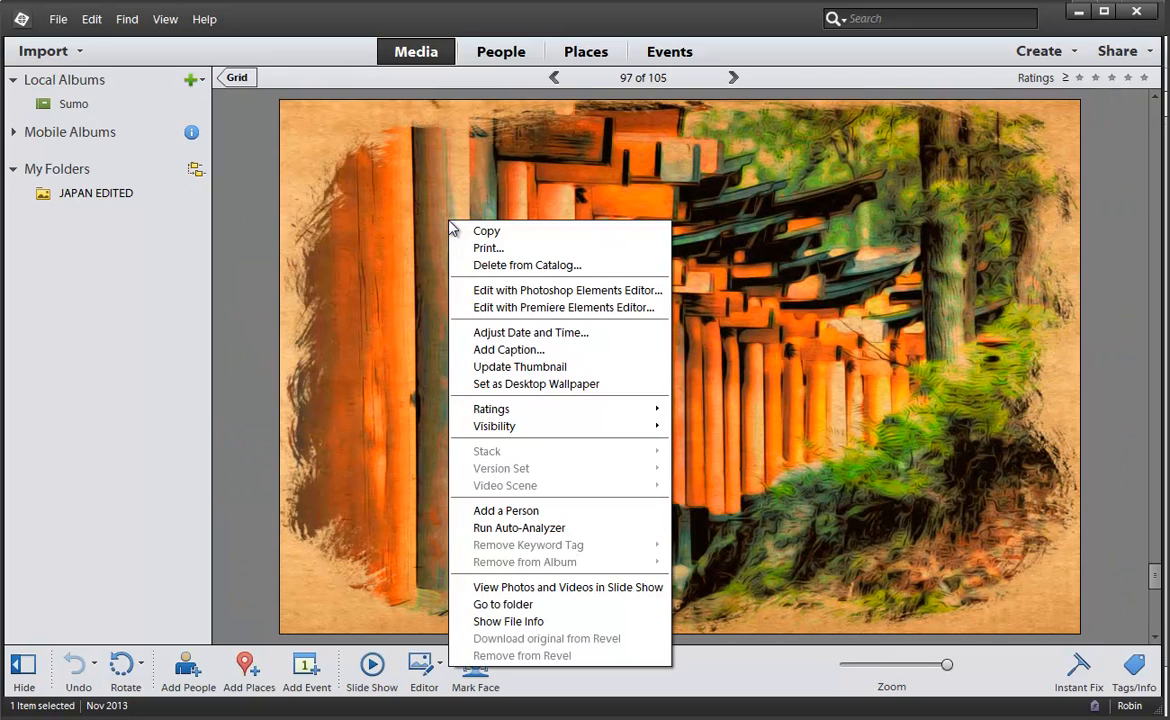
click(484, 290)
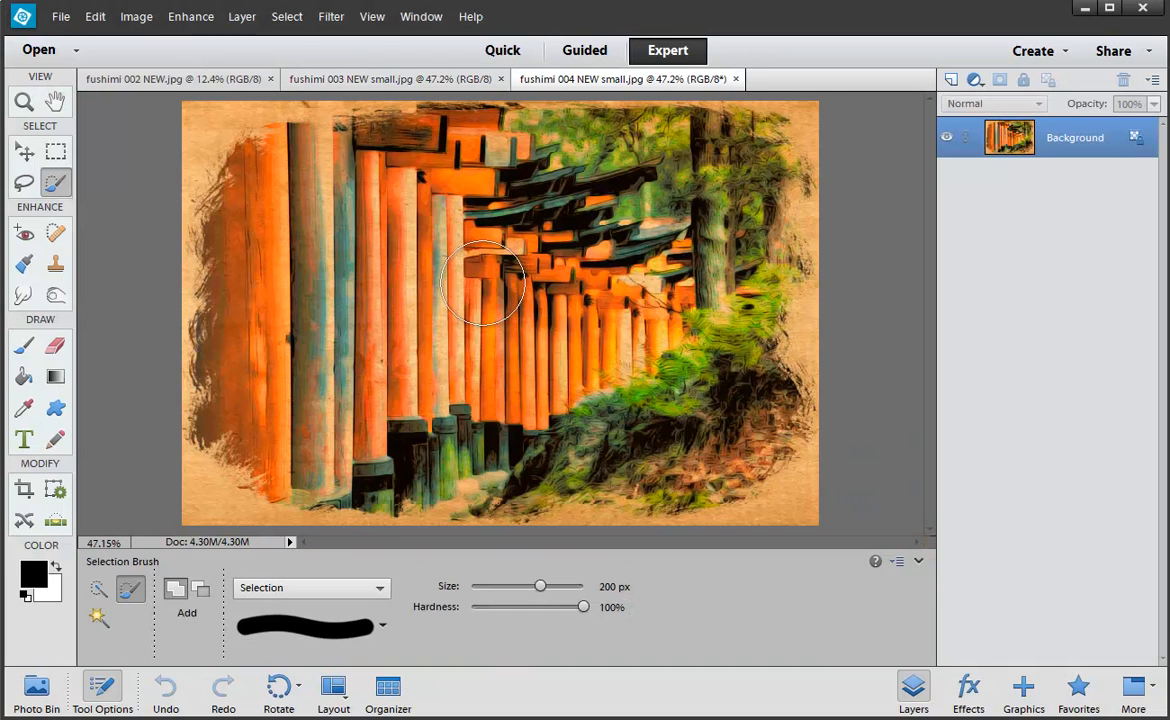
Return to the Organizer's photo grid and view the unpainted red torii gate photo in single-image view.
click(400, 695)
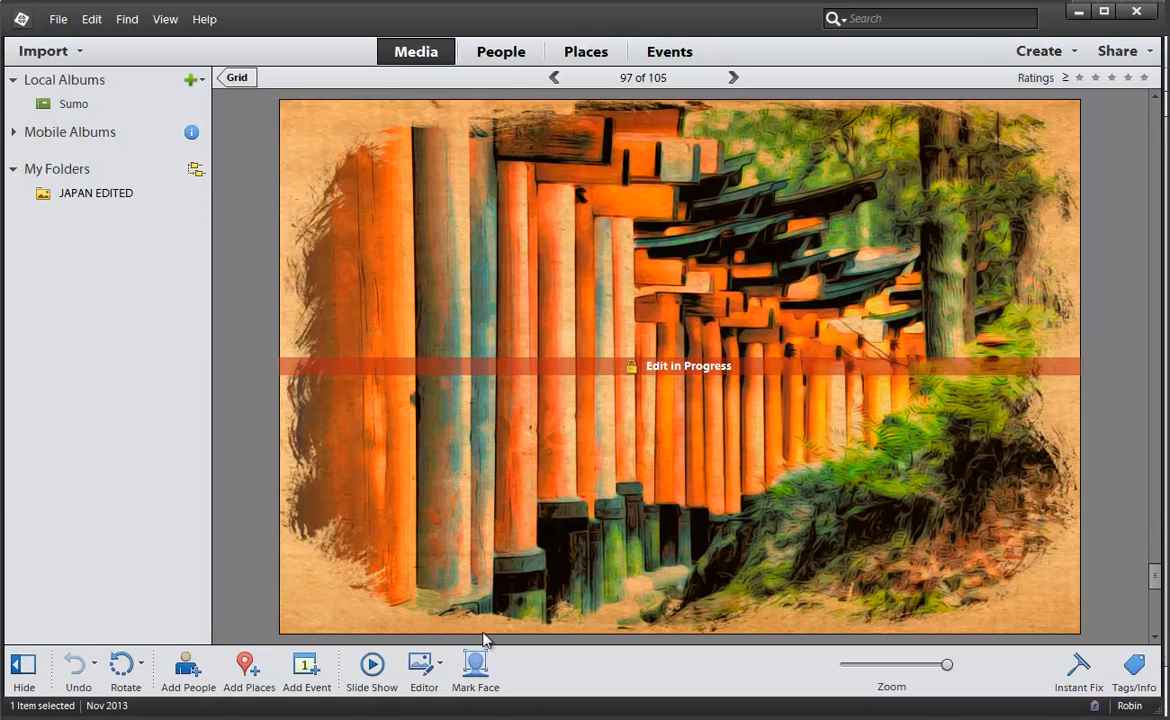
click(251, 86)
click(907, 341)
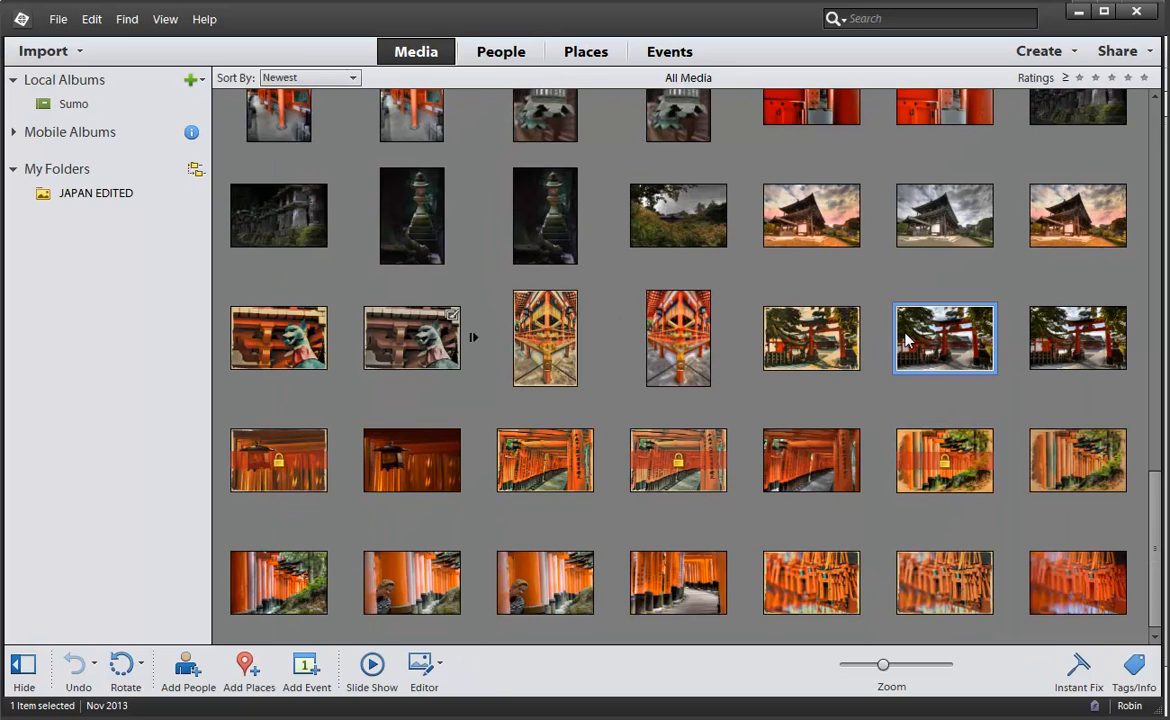
double_click(907, 341)
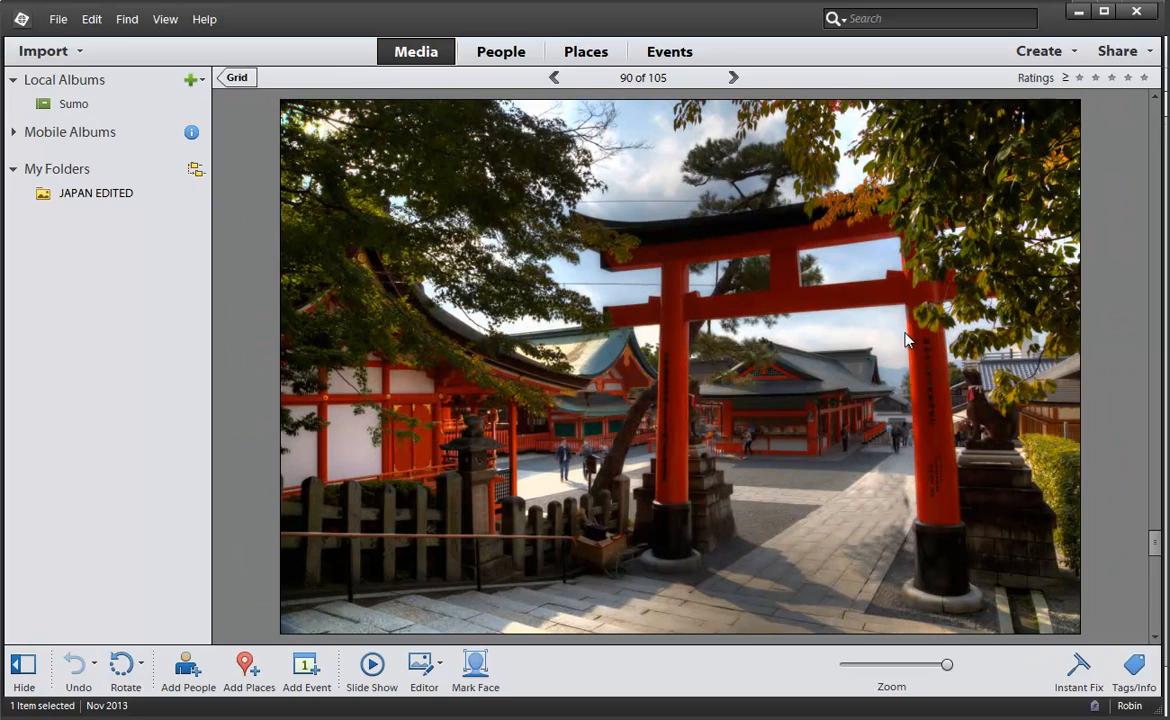
Examine the Organizer's Share and Create options and show the Instant Fix options for the torii gate photo.
click(1118, 53)
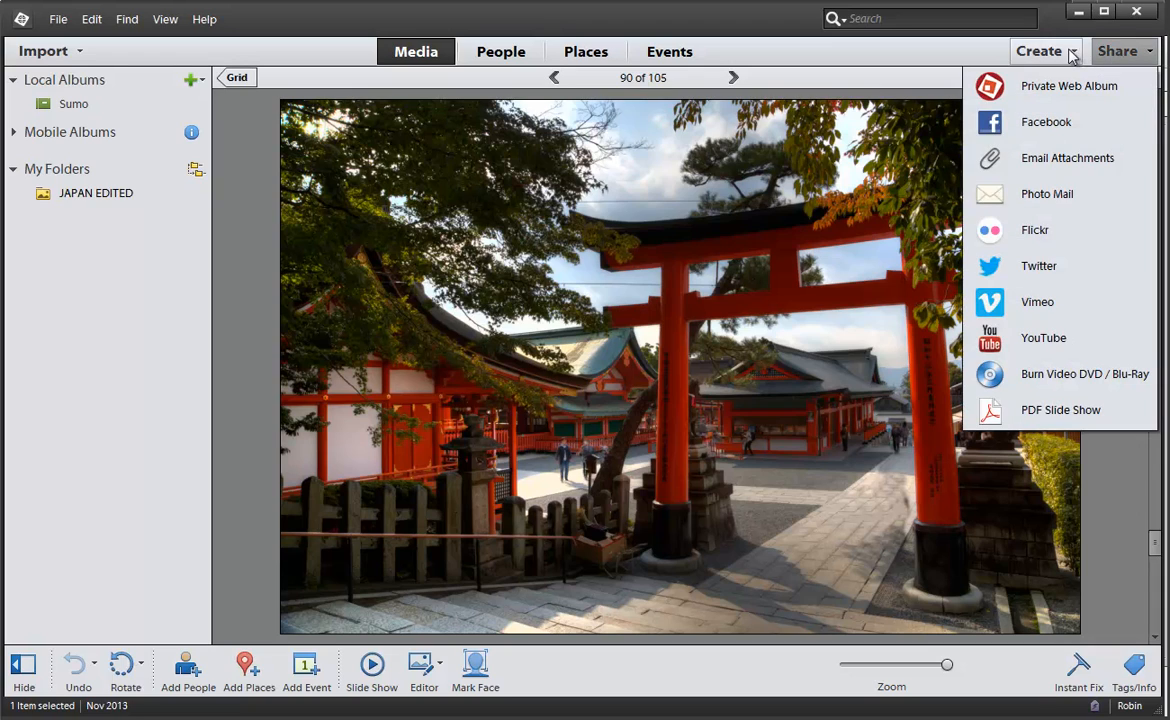
click(1071, 53)
click(1071, 55)
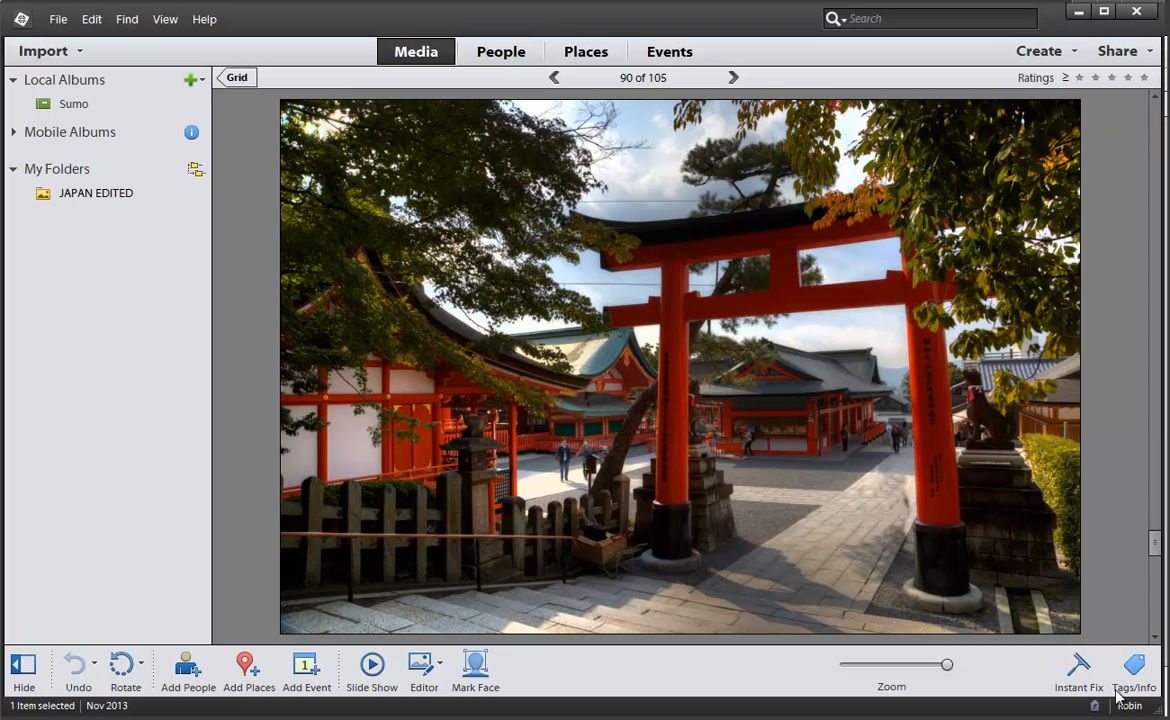
click(1079, 666)
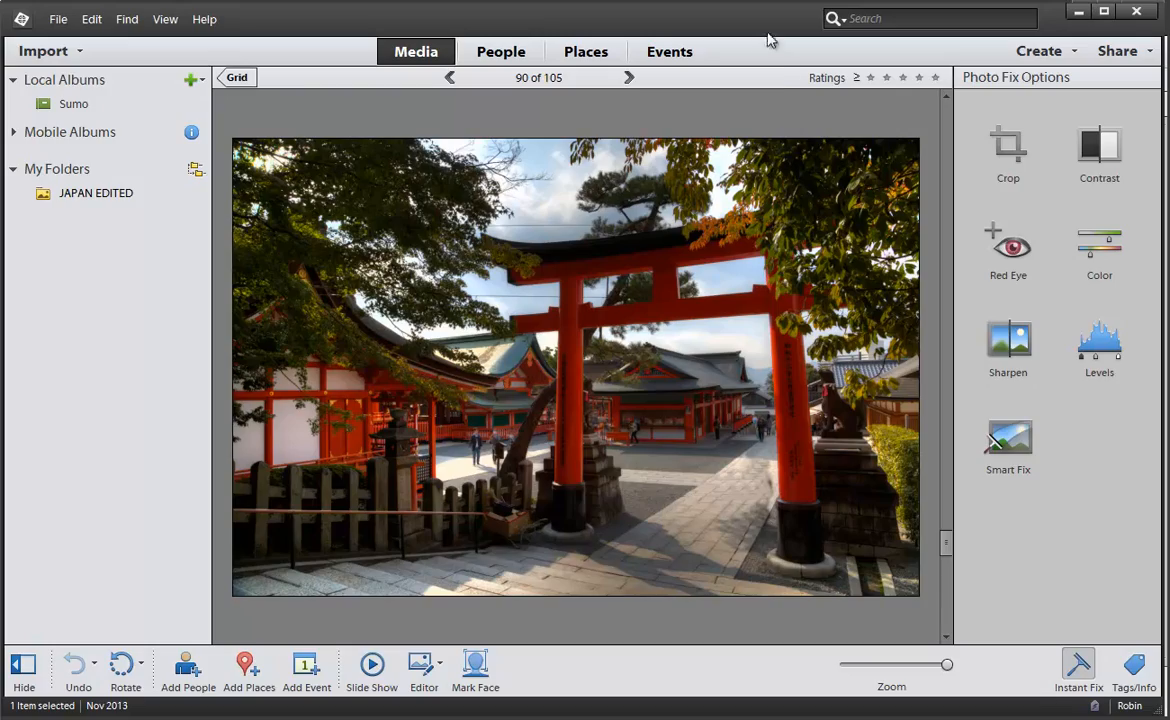
Open the torii gate photo fushimi 007 NEW from the Organizer with the Photo Editor option.
mouse_move(770, 40)
mouse_down()
mouse_move(752, 96)
mouse_move(718, 410)
mouse_move(726, 149)
mouse_move(763, 37)
mouse_up()
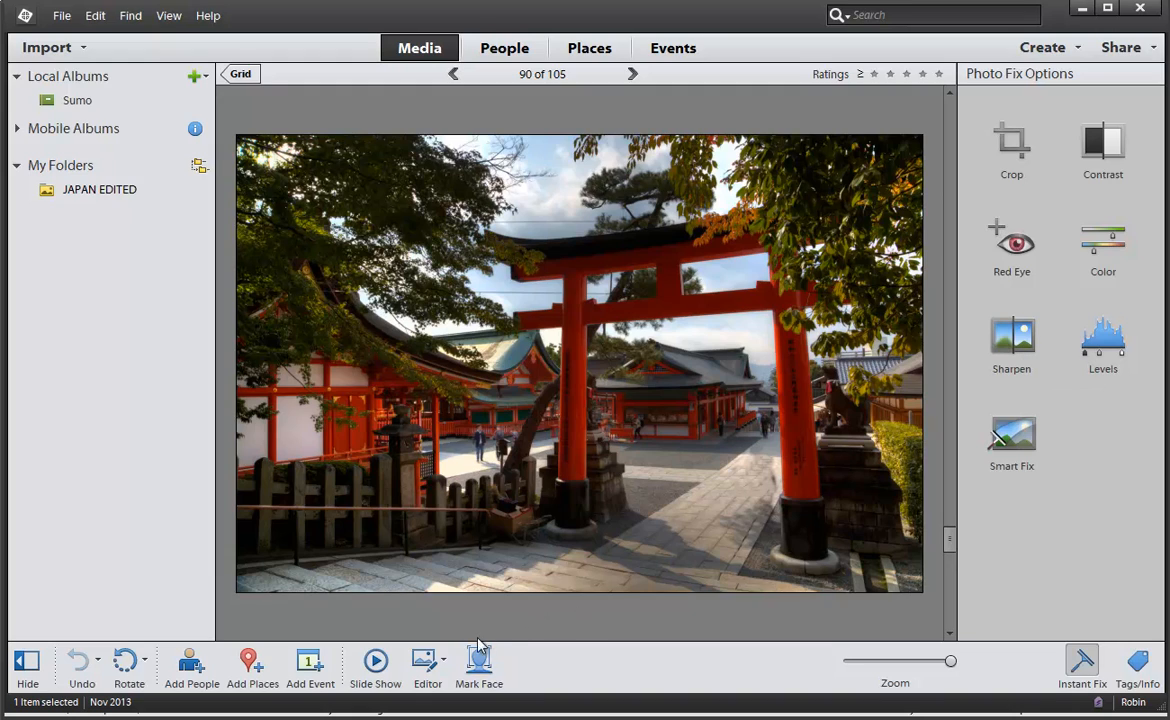
click(443, 659)
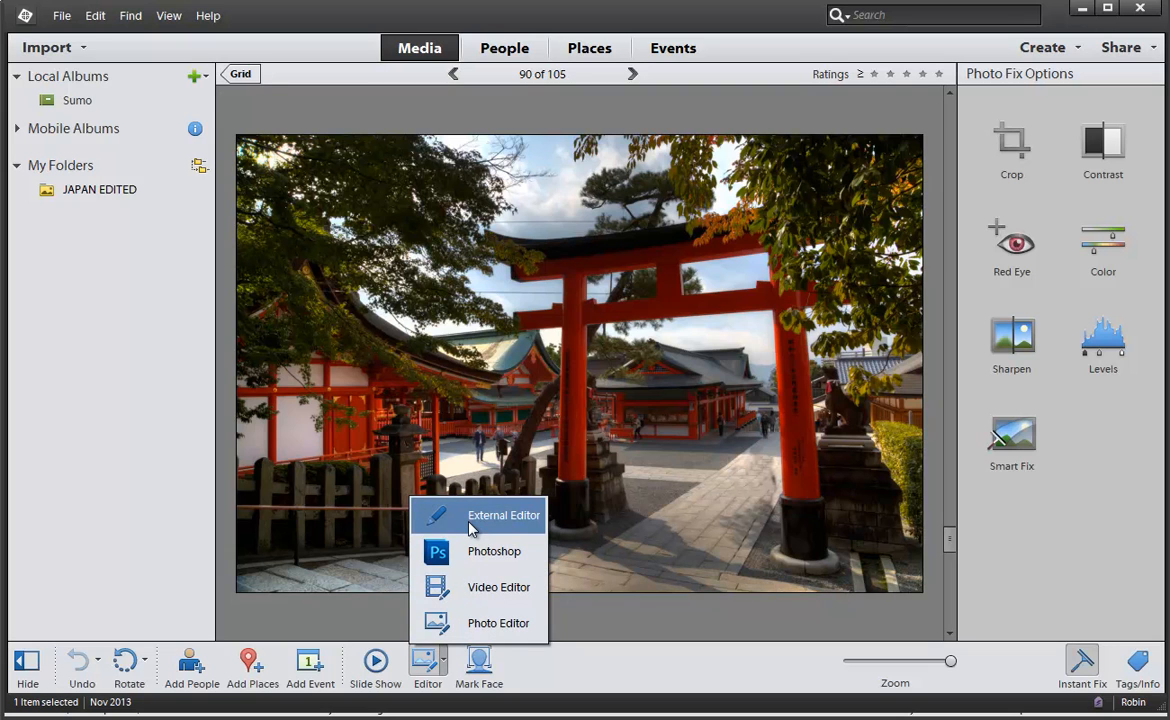
click(472, 624)
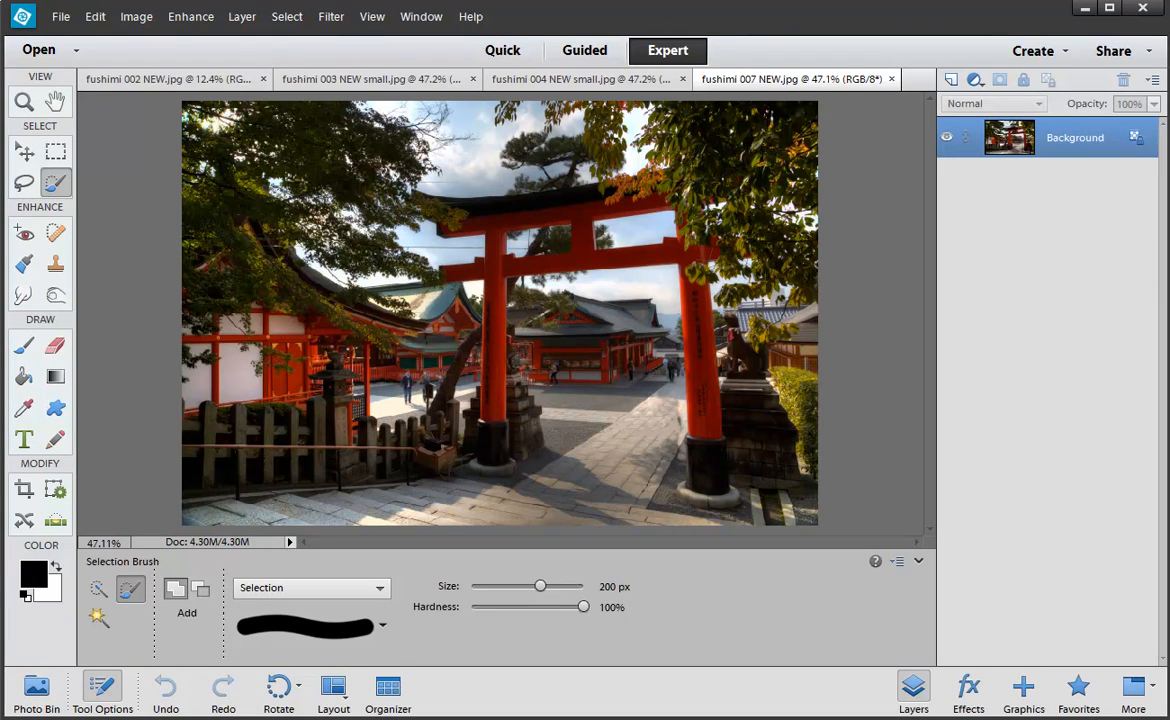
Switch to the photo folder window and make Photoshop Elements 12 Editor the default program for JPG files through fushimi 002 NEW's properties.
key(alt+Tab)
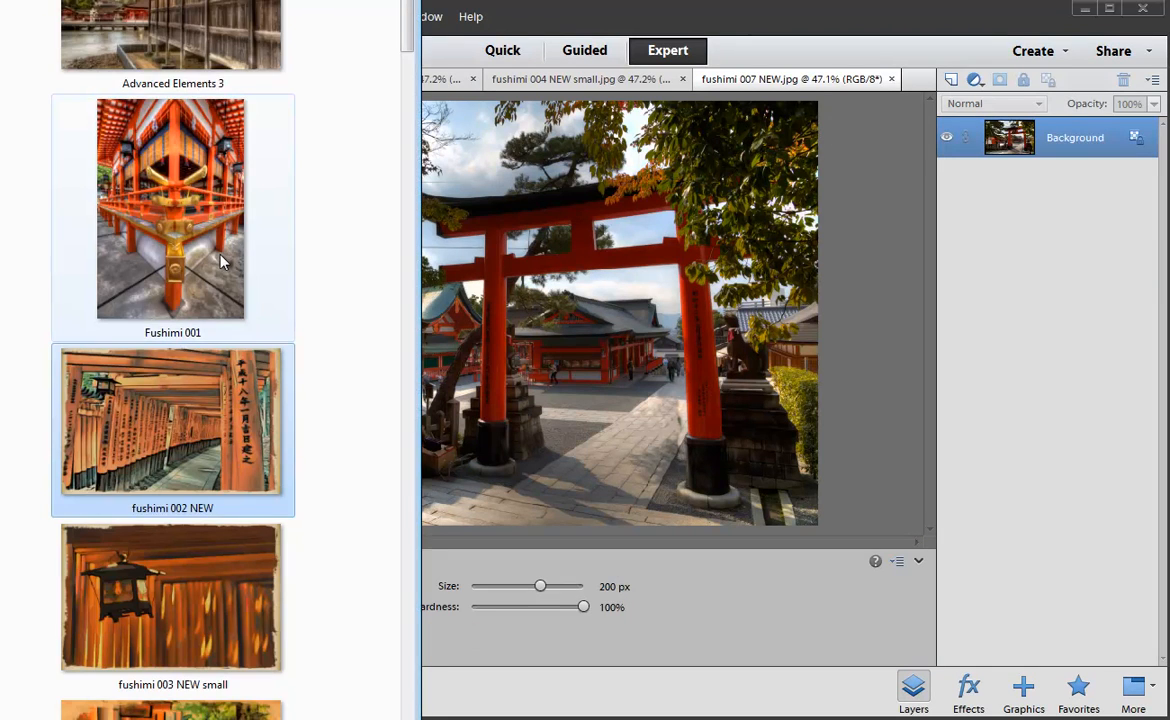
right_click(222, 398)
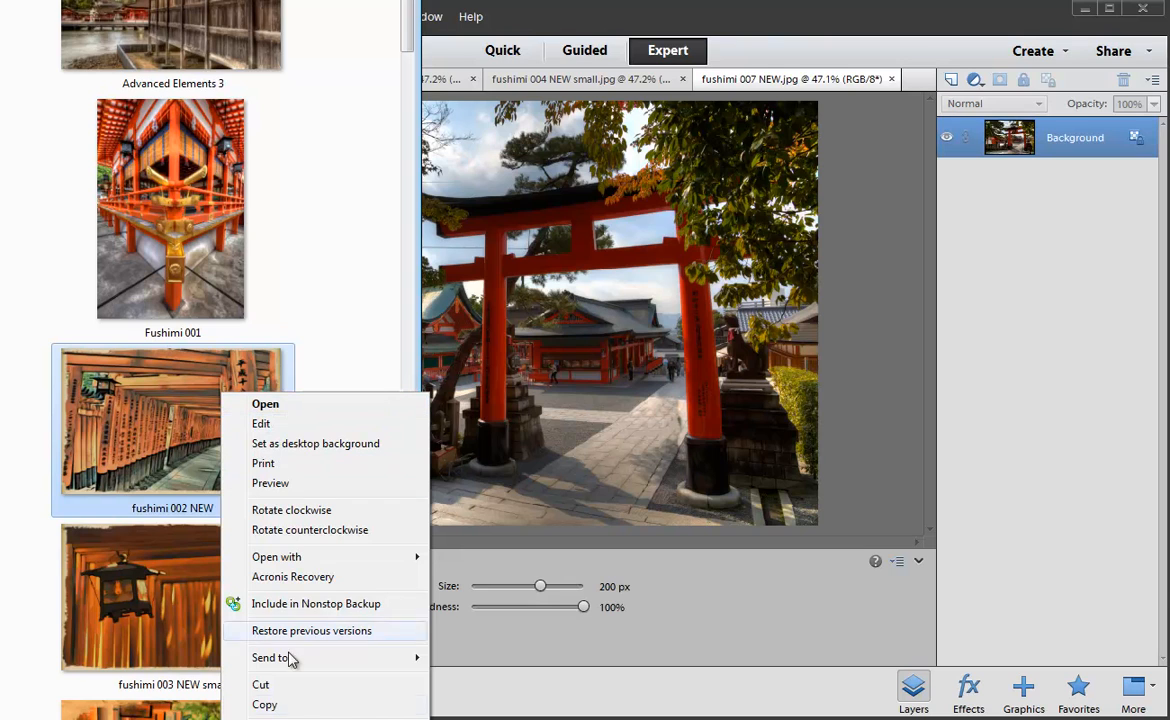
click(275, 718)
drag(322, 340, 361, 126)
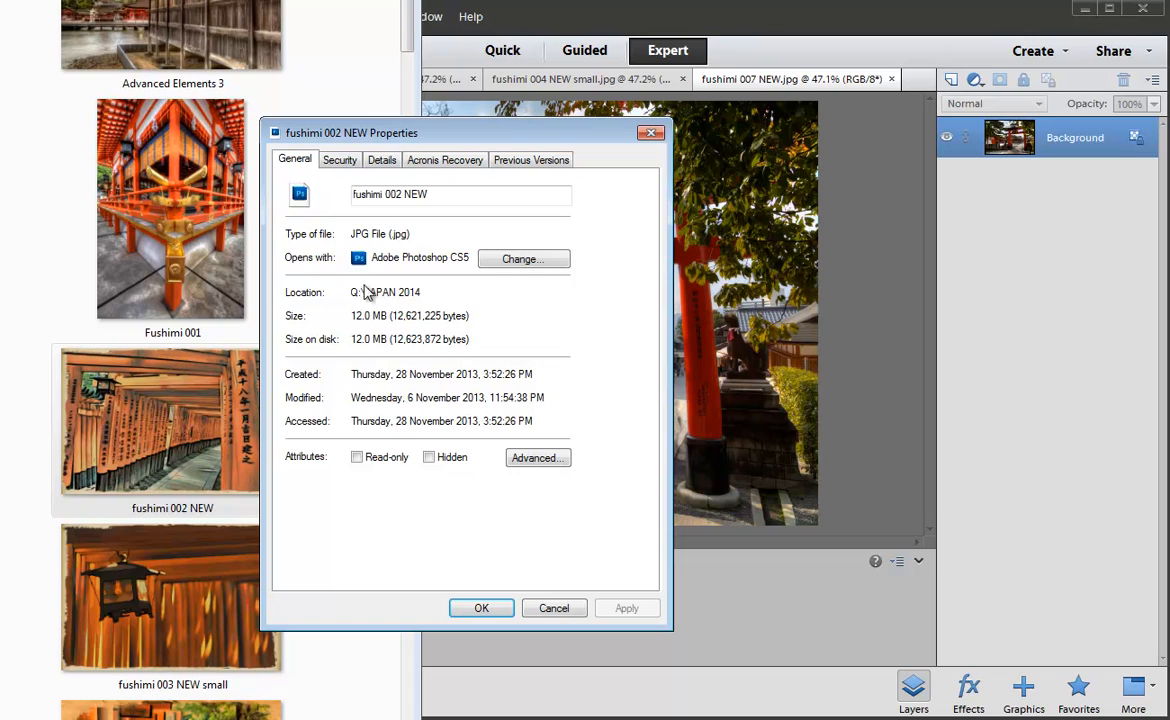
click(520, 259)
click(365, 276)
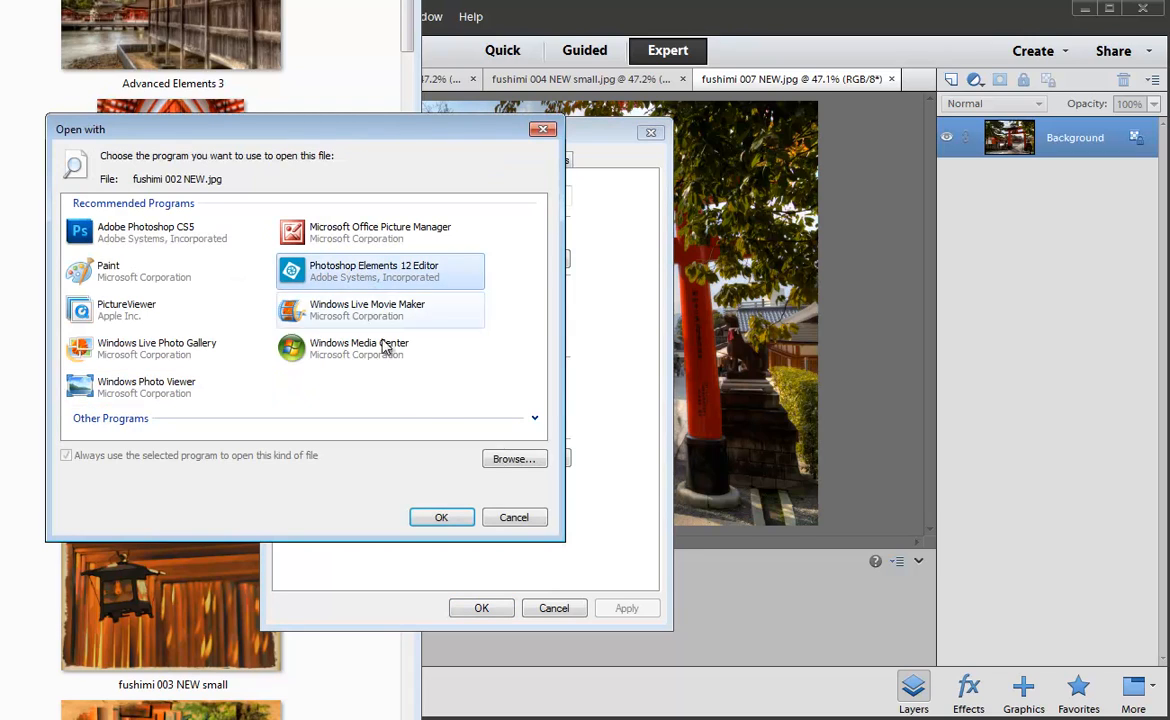
click(443, 519)
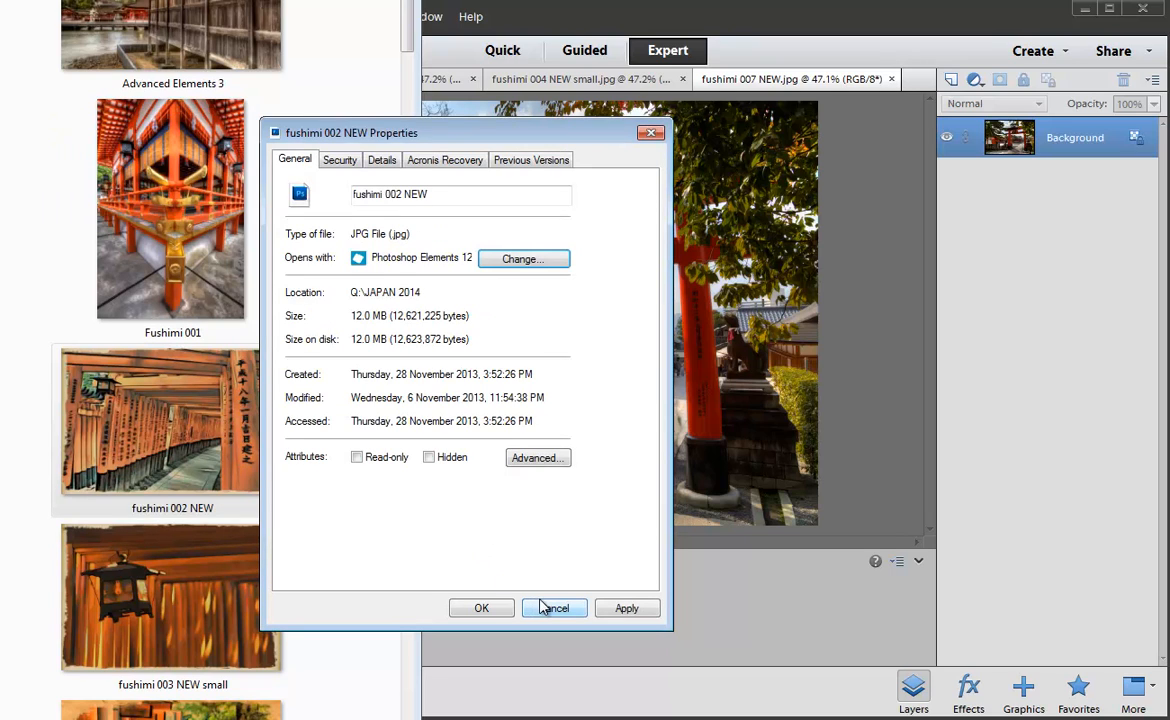
click(630, 612)
click(481, 608)
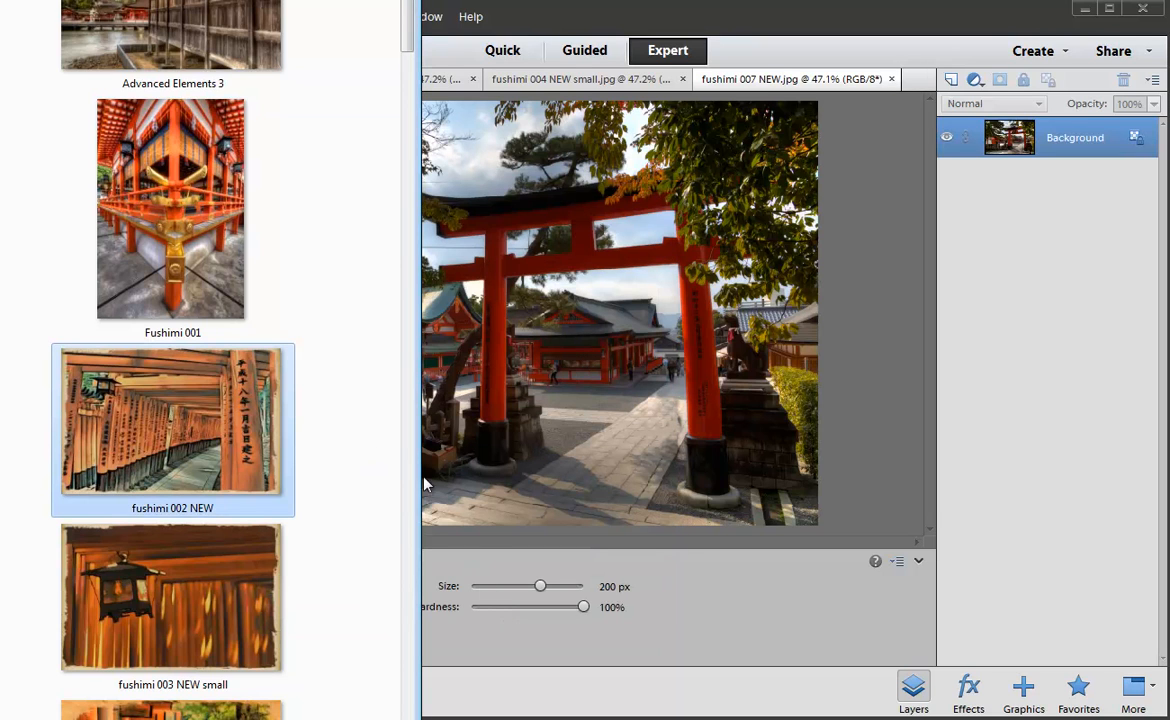
Open fushimi 002 NEW from the photo folder with the default program, and Fushimi 001 using Open with Photoshop Elements 12 Editor.
double_click(228, 433)
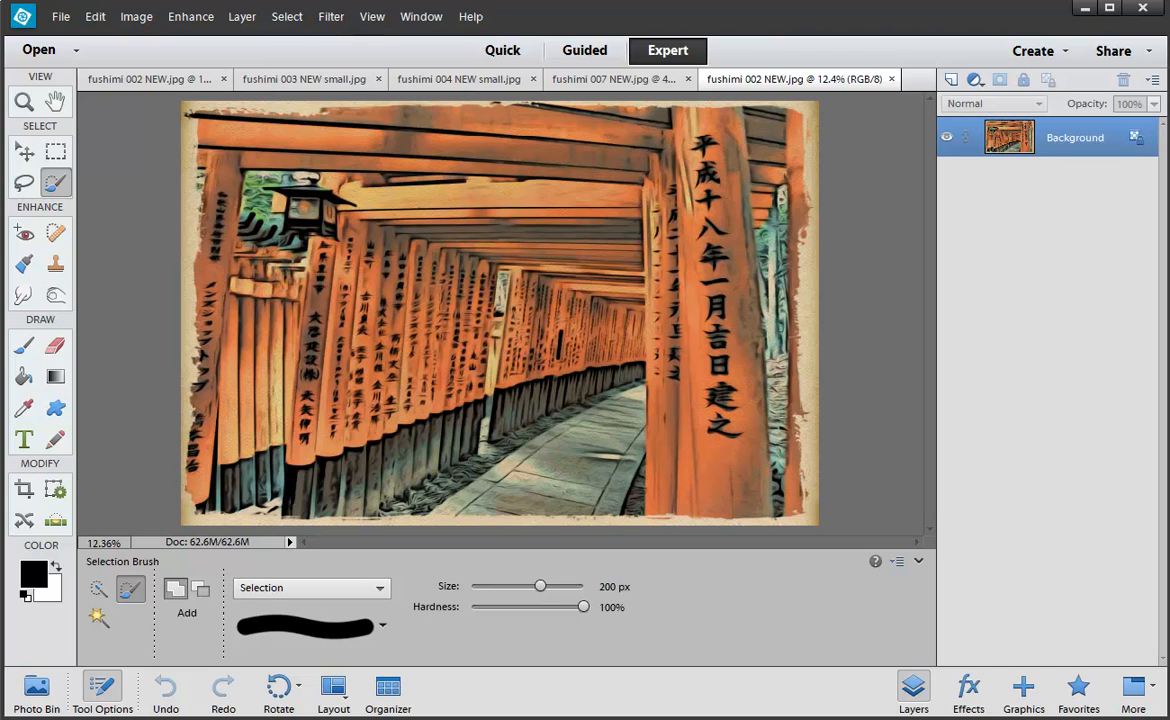
key(alt+Tab)
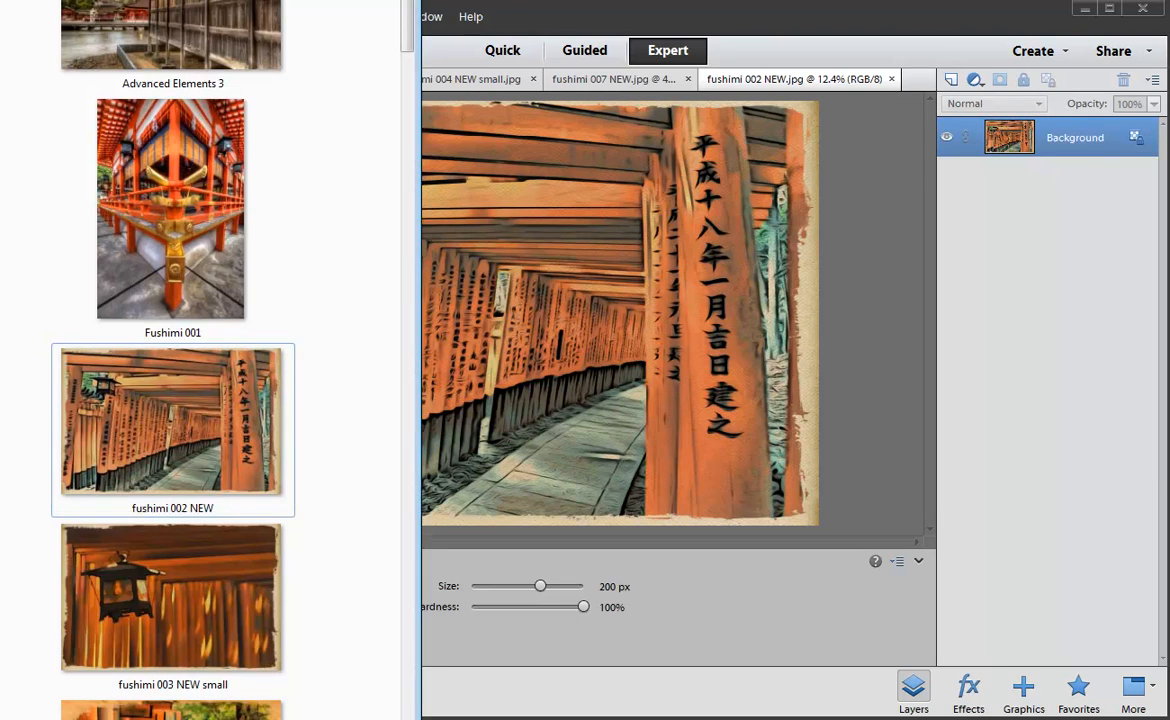
right_click(148, 210)
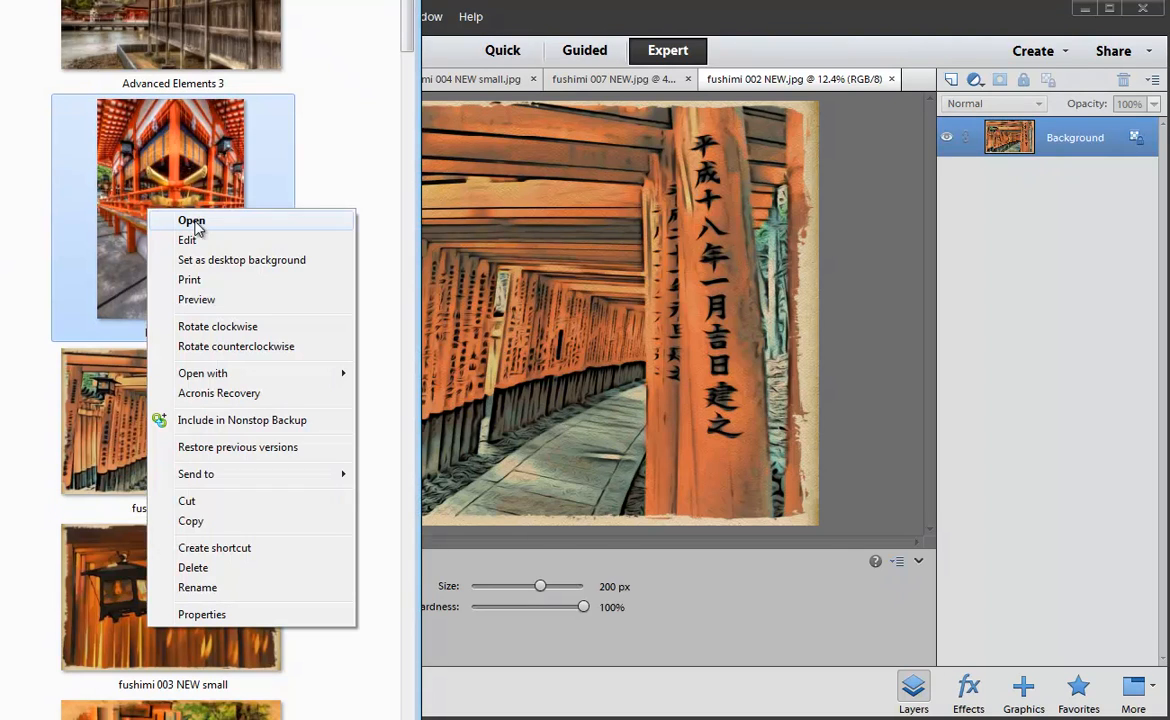
mouse_move(340, 373)
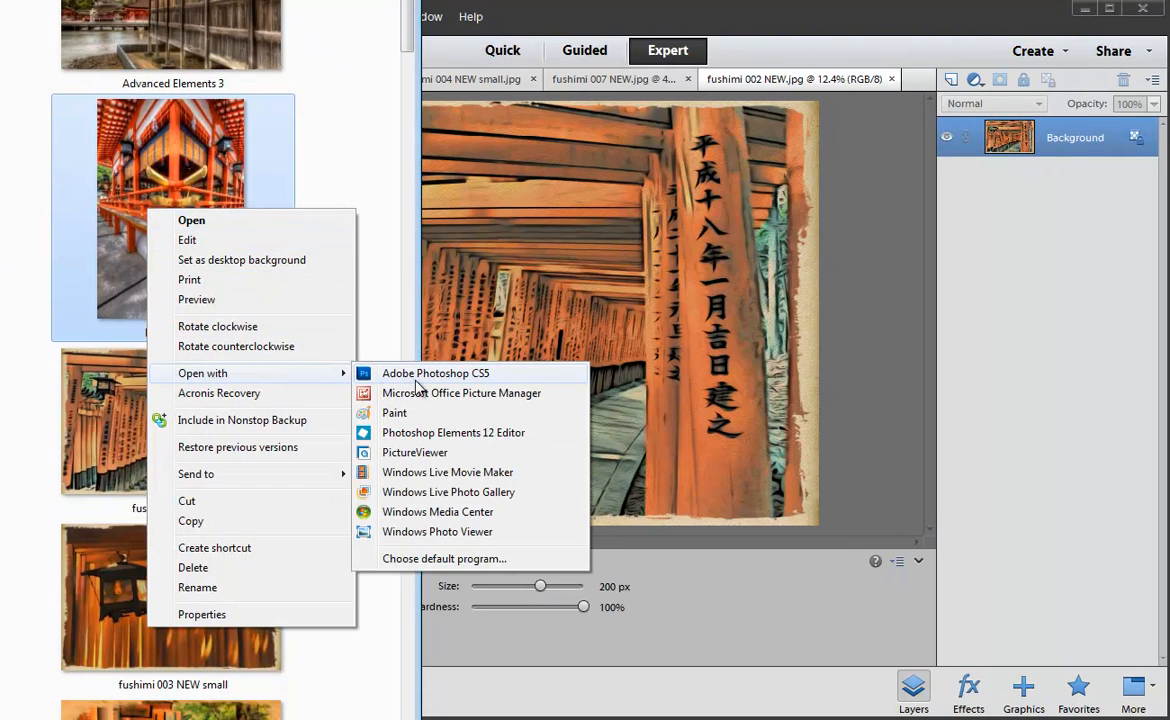
click(428, 433)
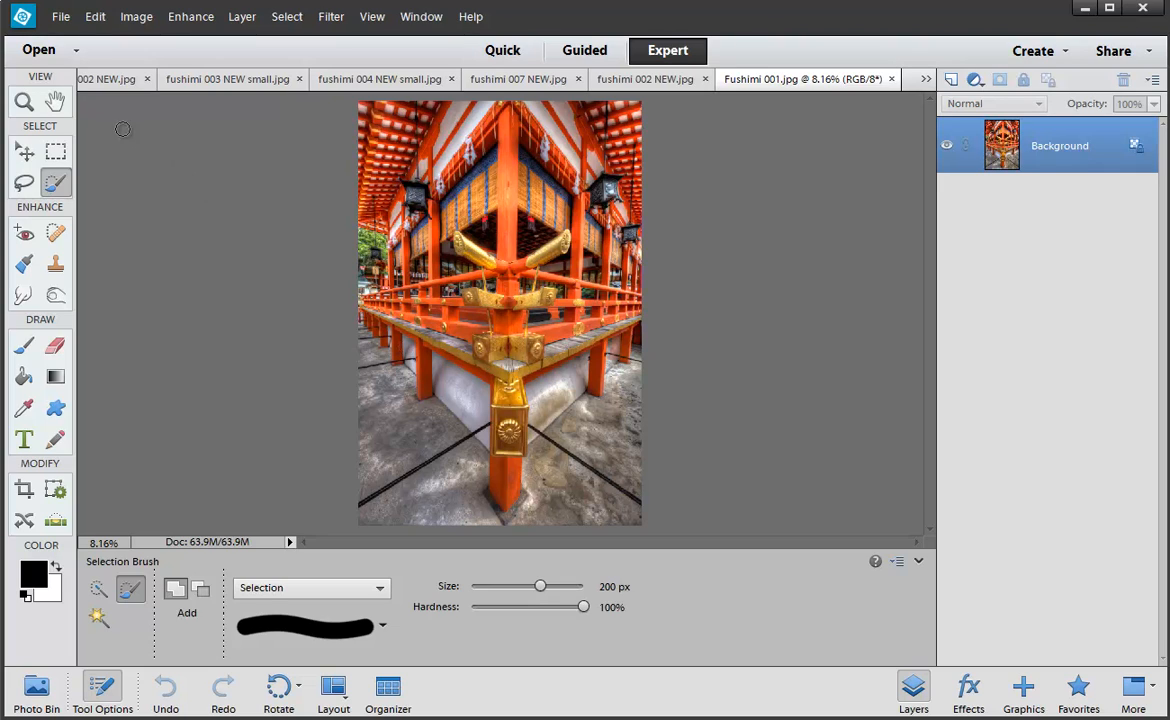
Examine the editor's list of recently opened files and its file-opening commands.
click(77, 51)
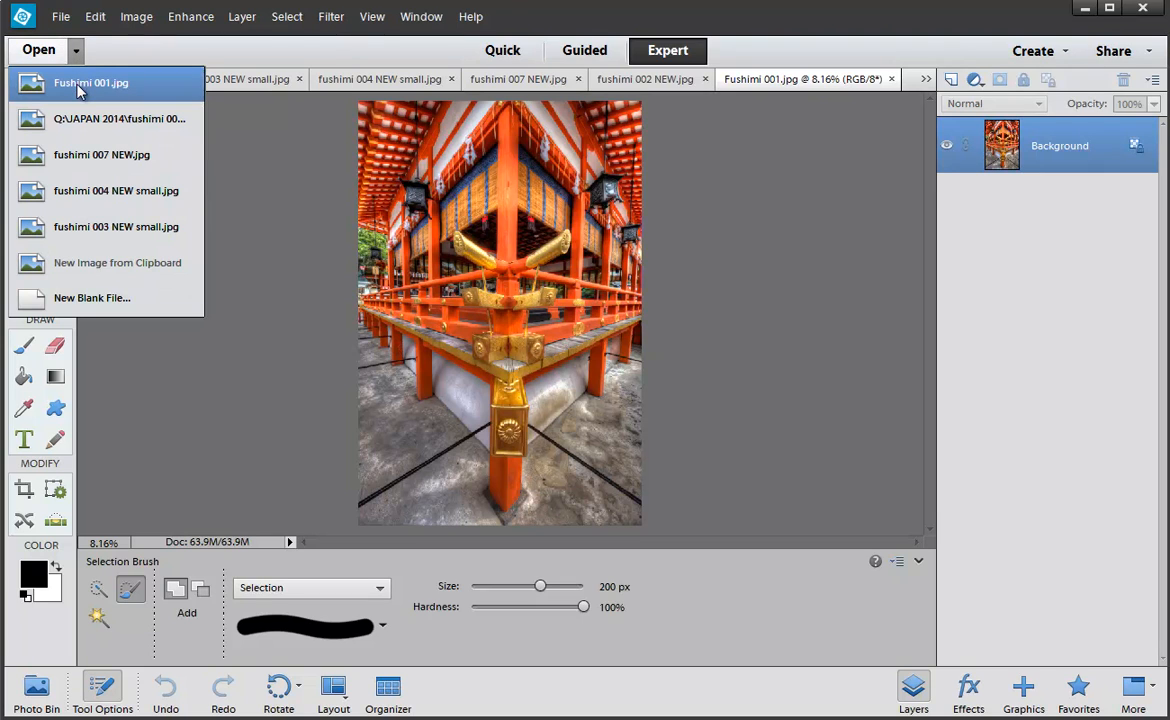
click(66, 19)
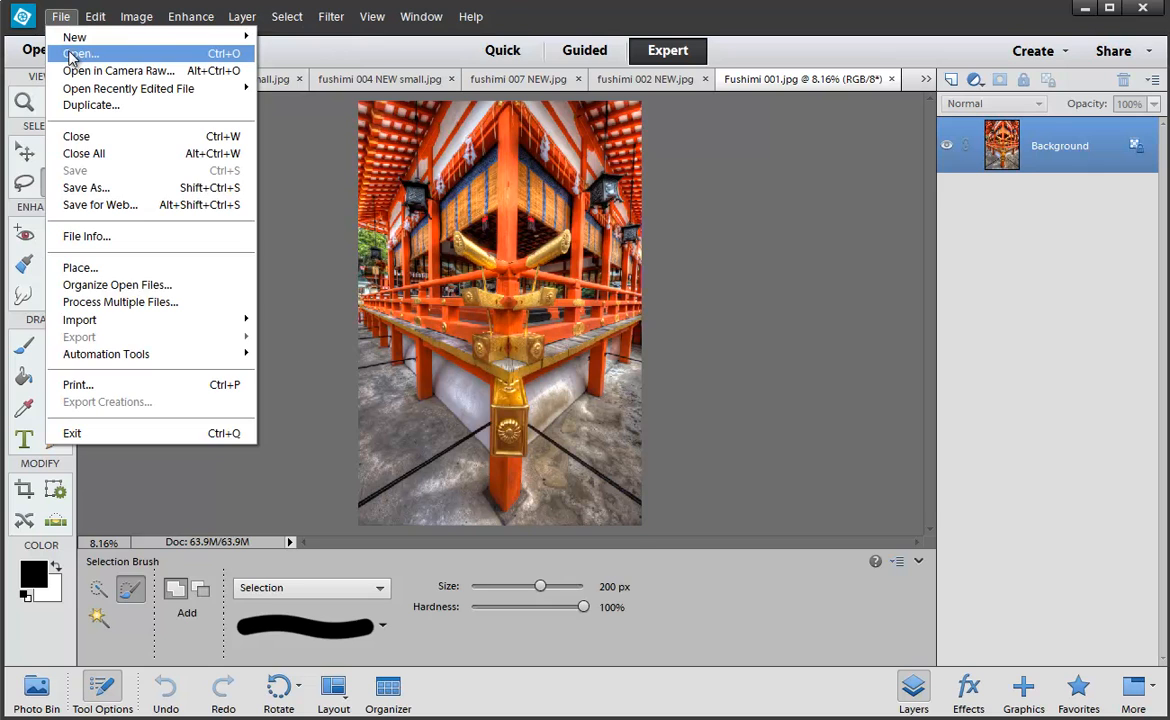
click(380, 63)
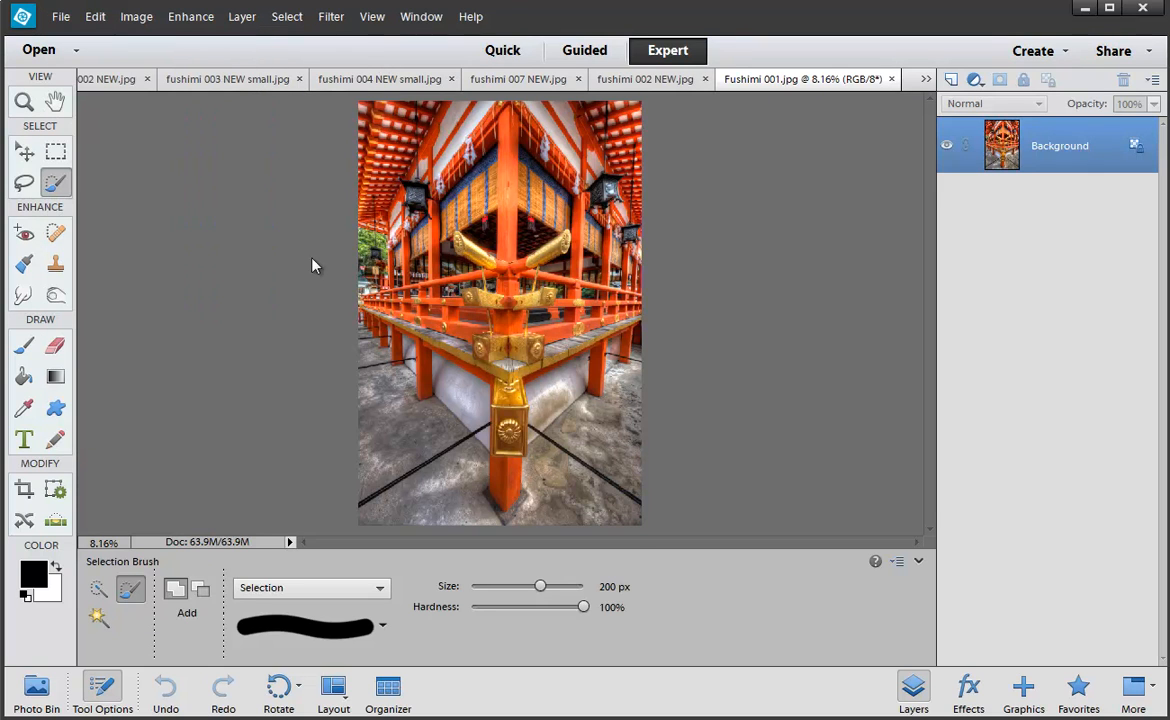
Close the open images one by one, leaving only a single fushimi 002 NEW image open.
key(ctrl+w)
key(ctrl+w)
key(ctrl+w)
key(ctrl+w)
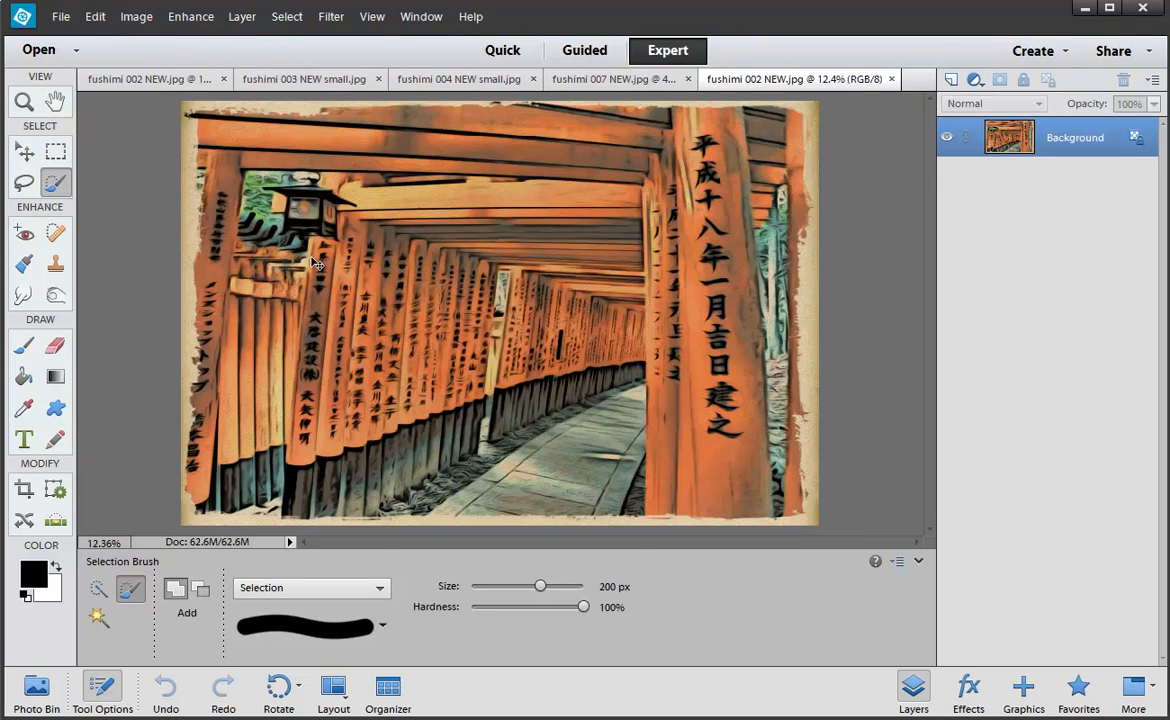
key(ctrl+w)
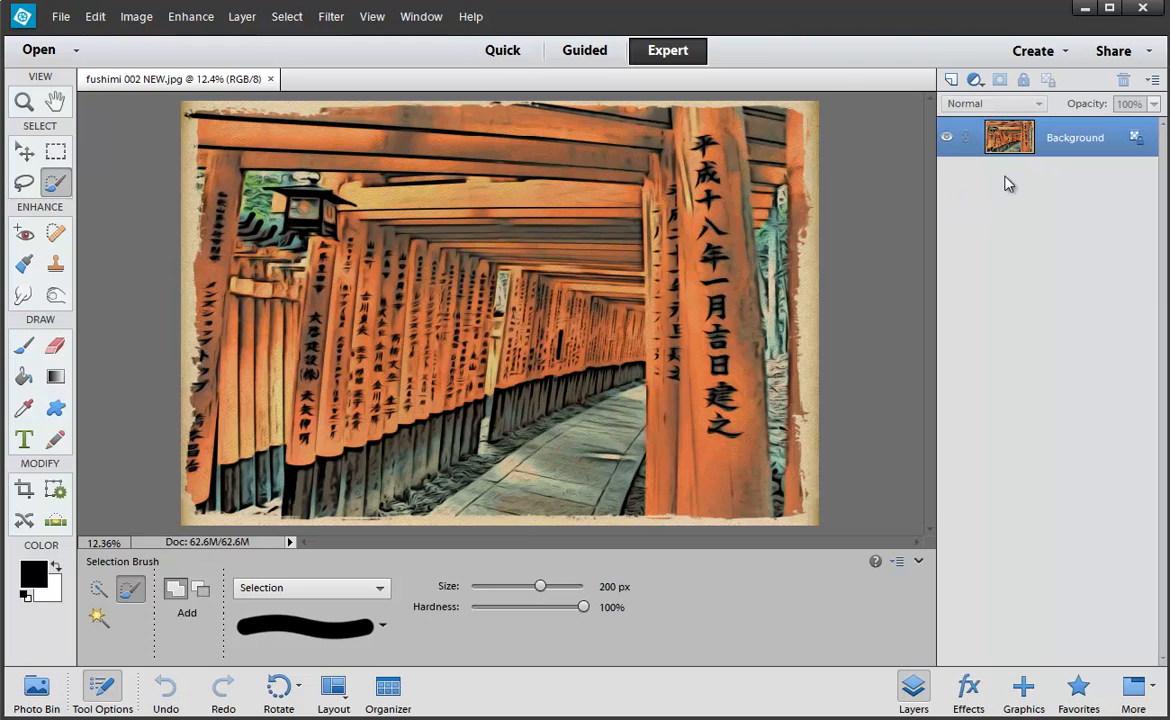
Duplicate the Background layer of fushimi 002 NEW repeatedly to stack six copies above it.
key(ctrl+j)
key(ctrl+j)
key(ctrl+j)
key(ctrl+j)
key(ctrl+j)
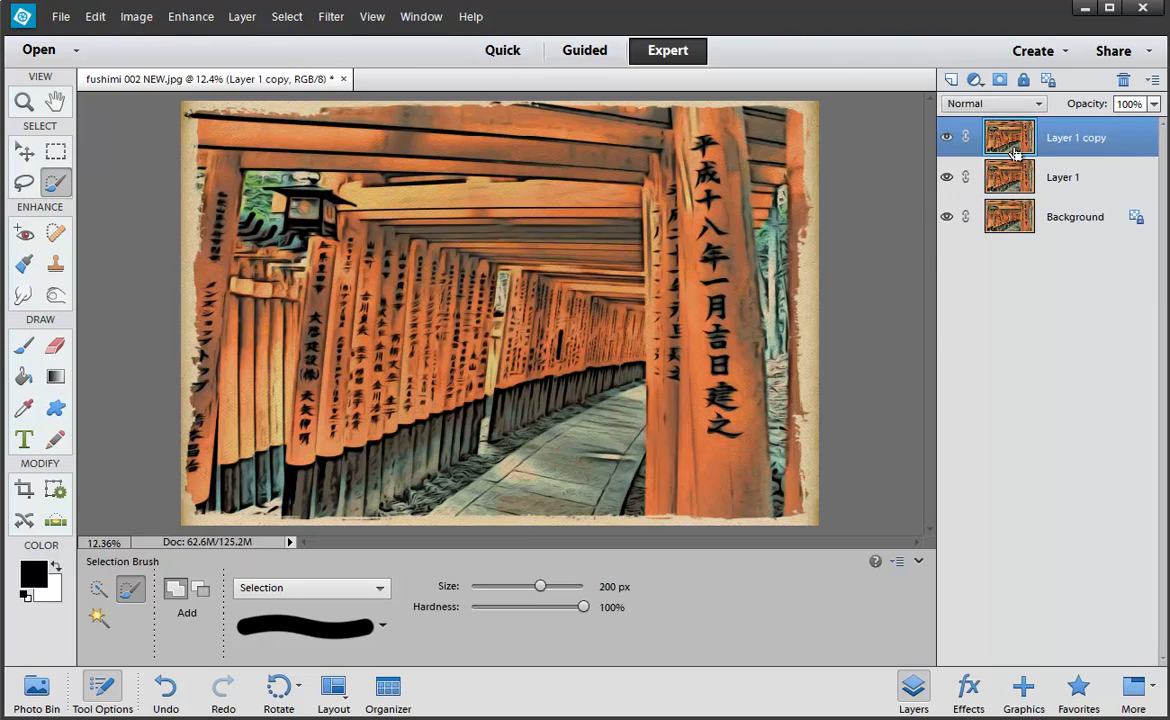
key(ctrl+j)
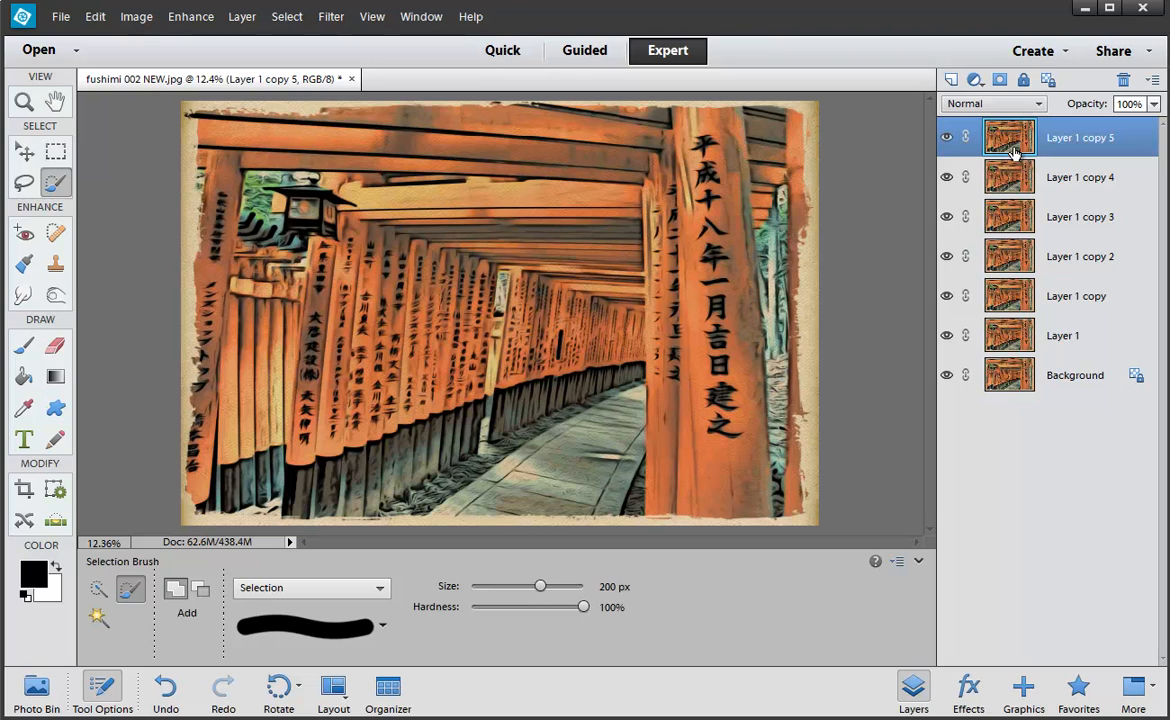
Delete all six duplicated layers at once, keeping only the Background layer.
key(ctrl+alt+a)
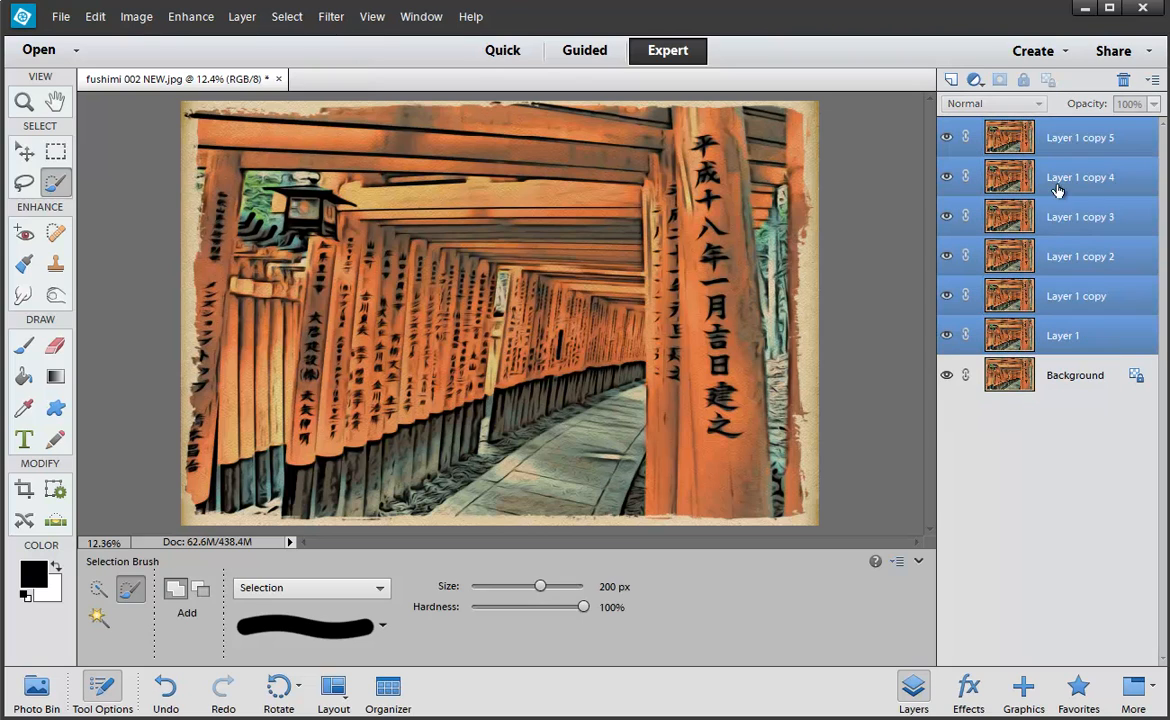
drag(1057, 190, 1124, 80)
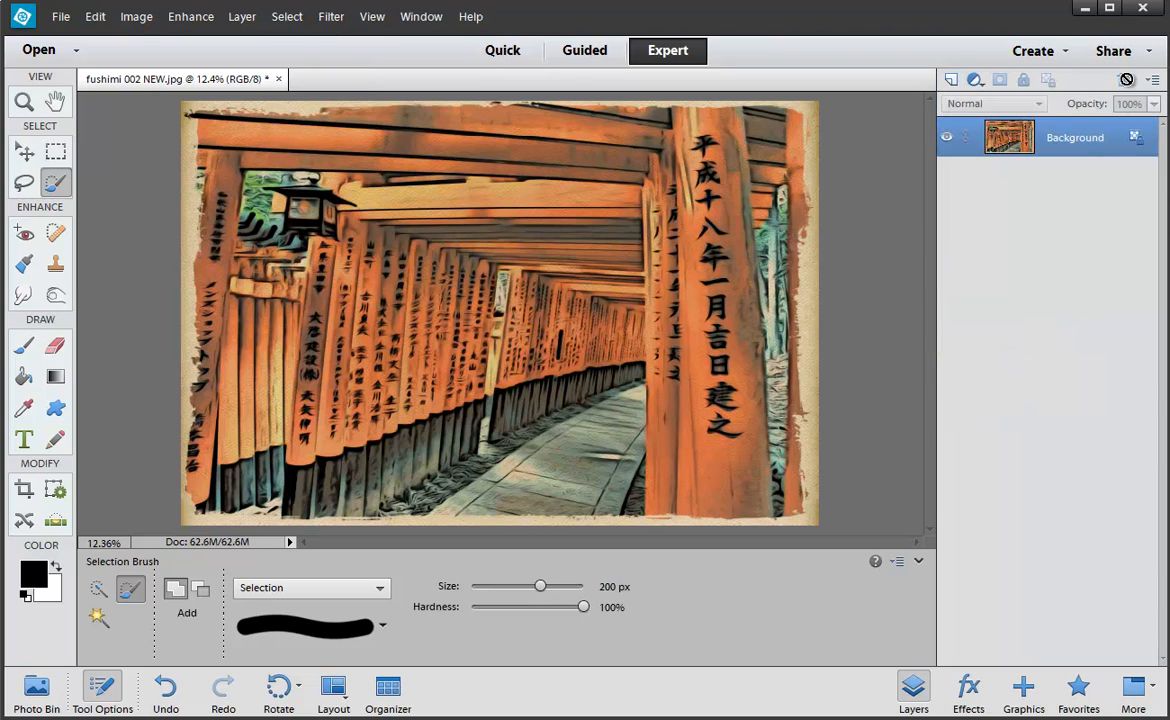
Try the last filter in the Sketch category on the image and undo it.
click(968, 692)
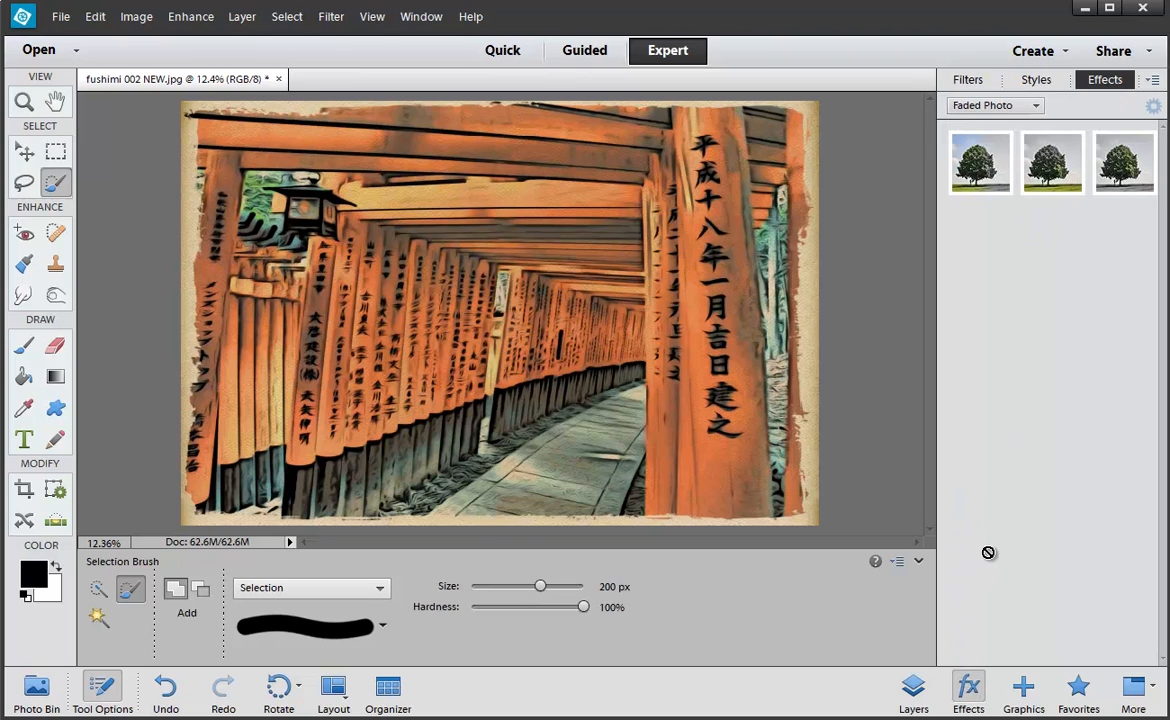
click(1037, 86)
click(975, 83)
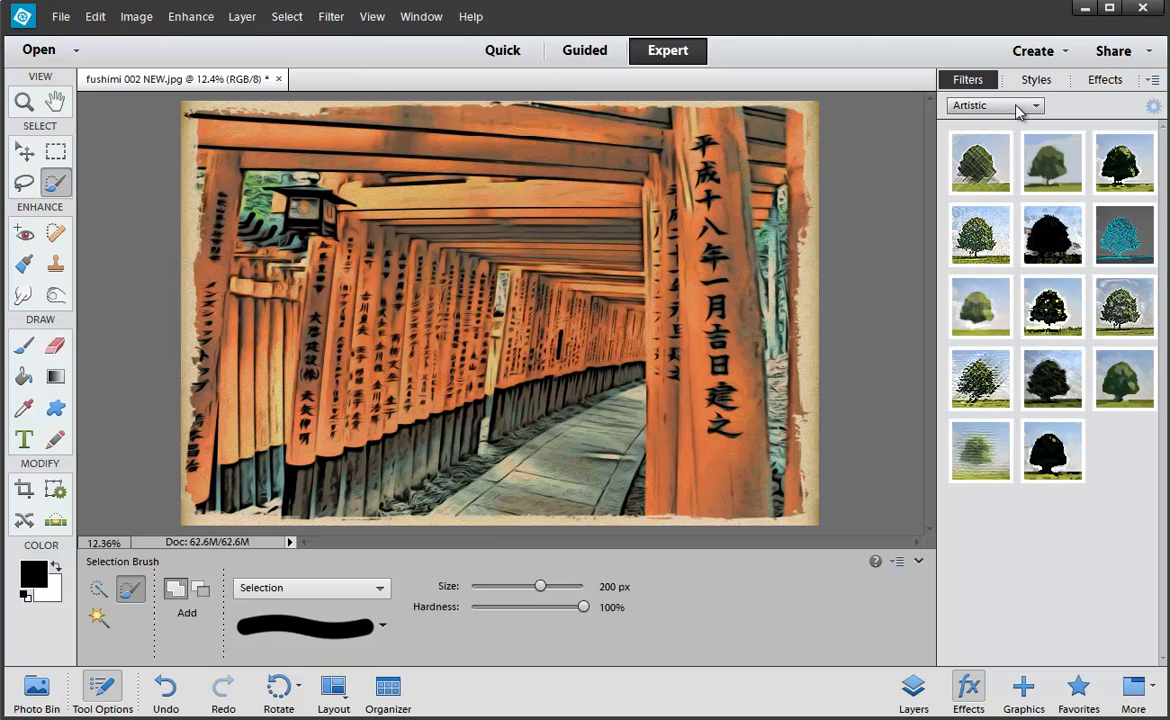
click(1018, 108)
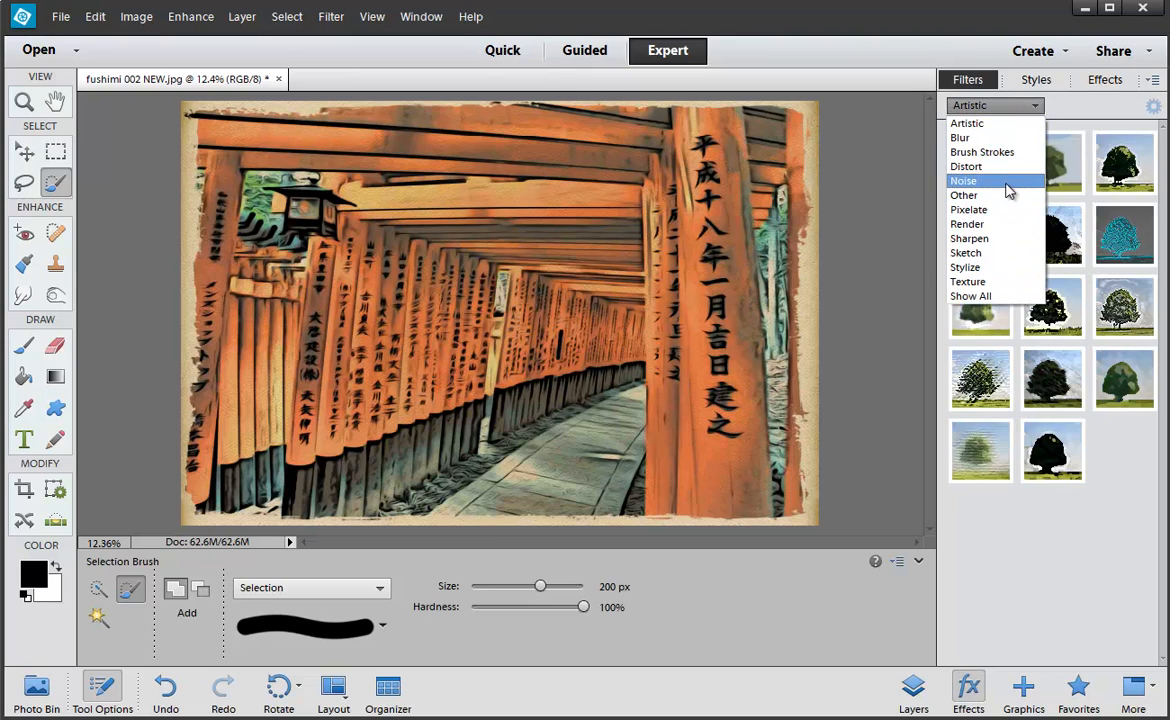
click(1008, 258)
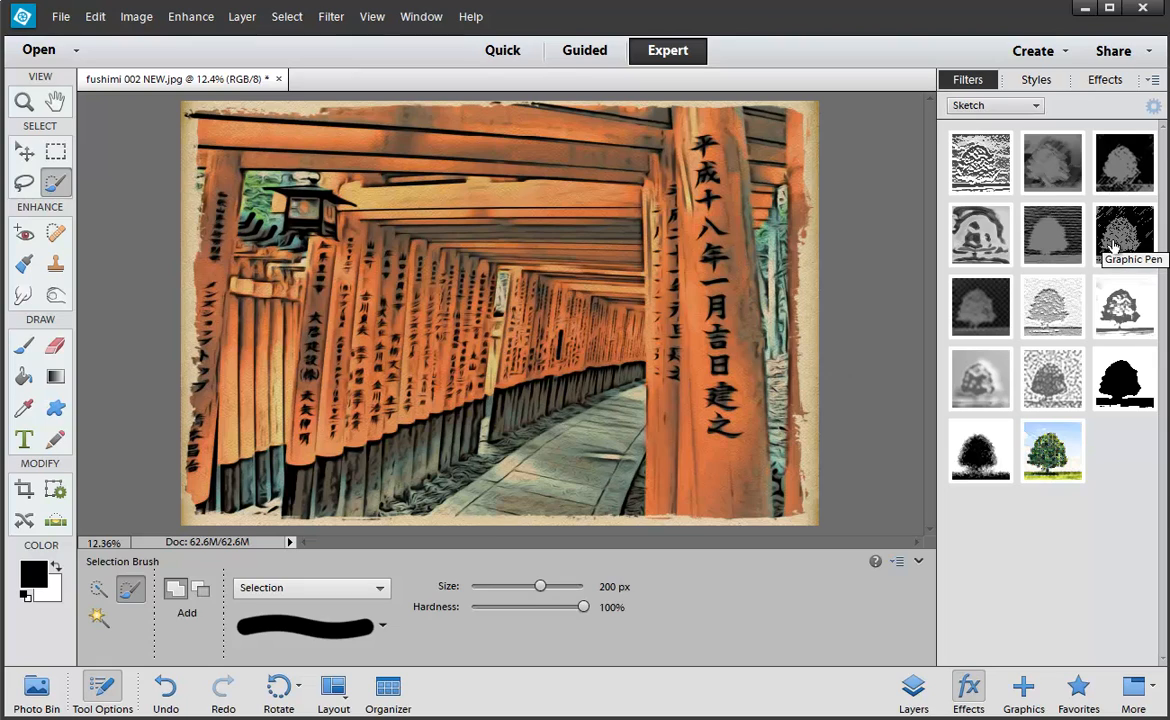
click(1055, 456)
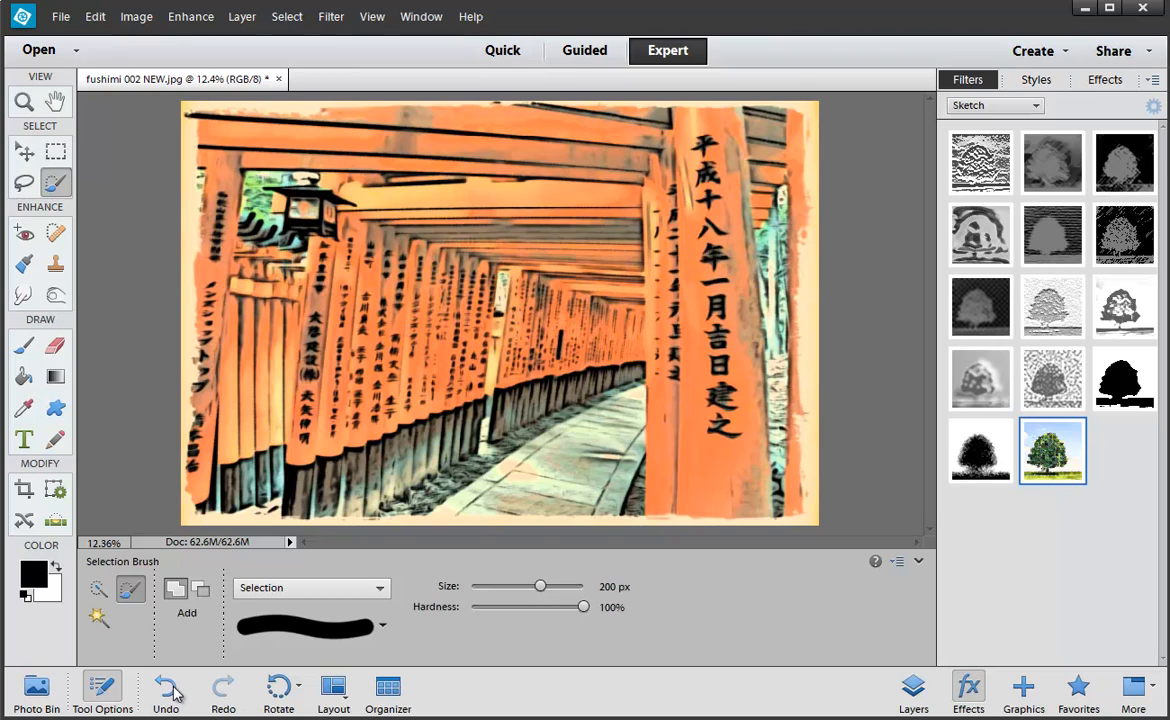
click(167, 688)
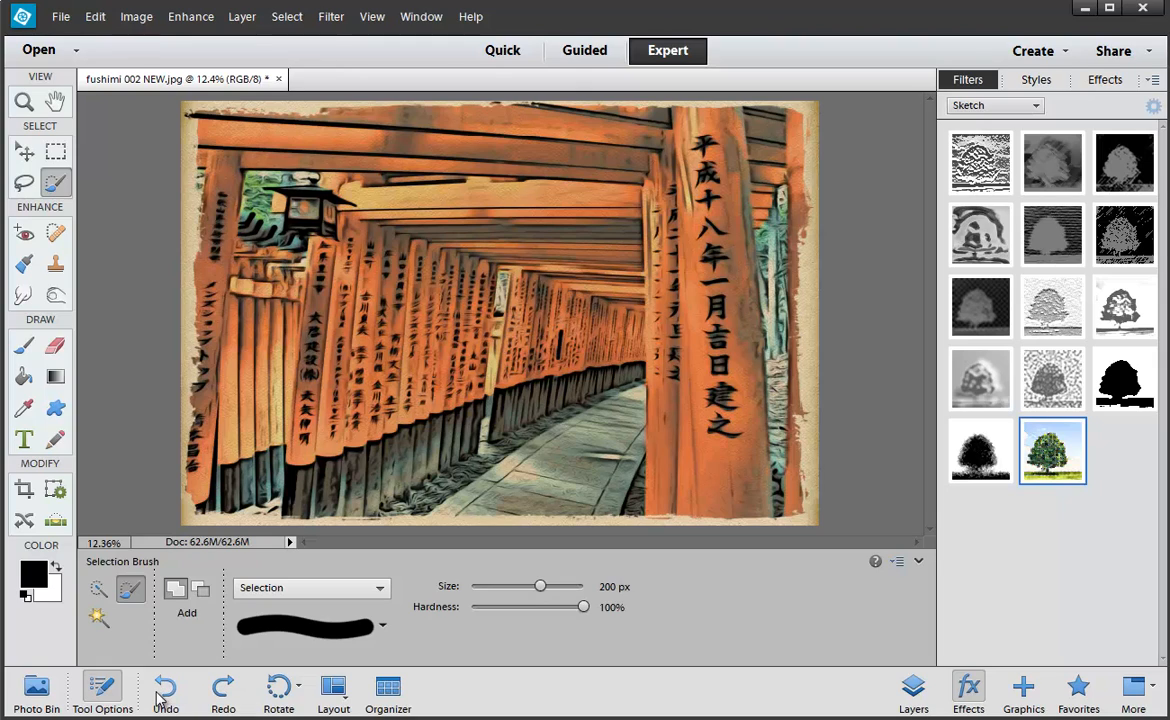
Browse the Backgrounds graphics, and examine the project types offered for creation in the Organizer.
click(1021, 688)
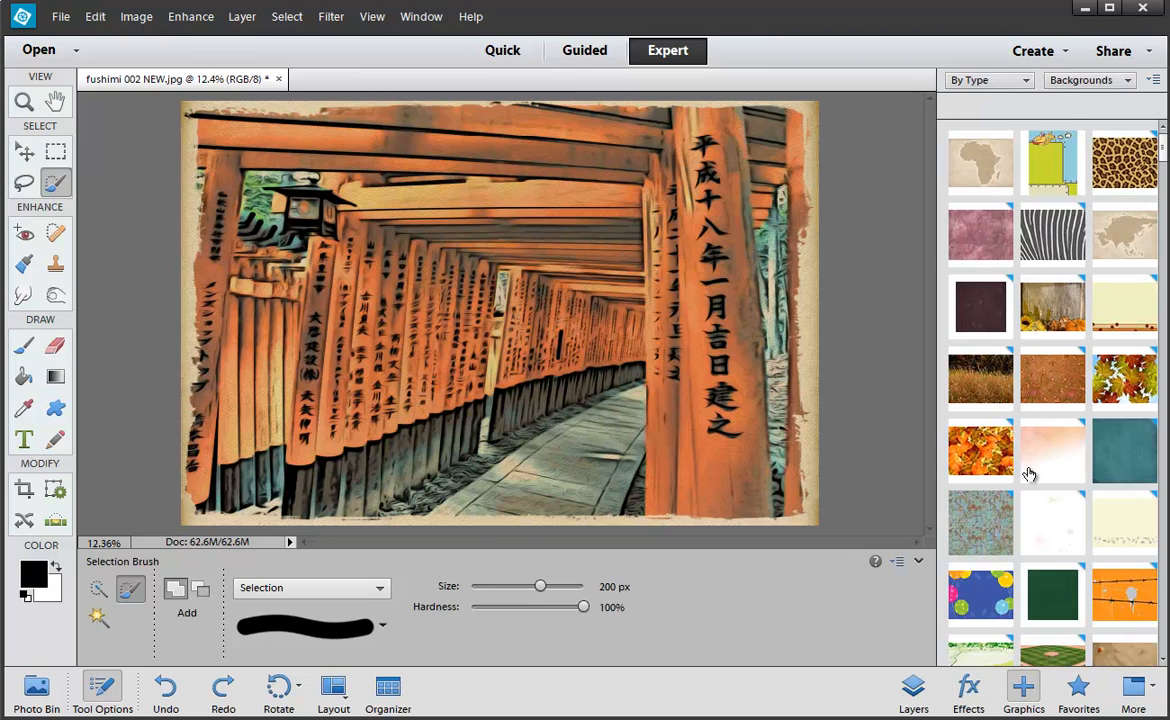
scroll(1030, 474, down, 3)
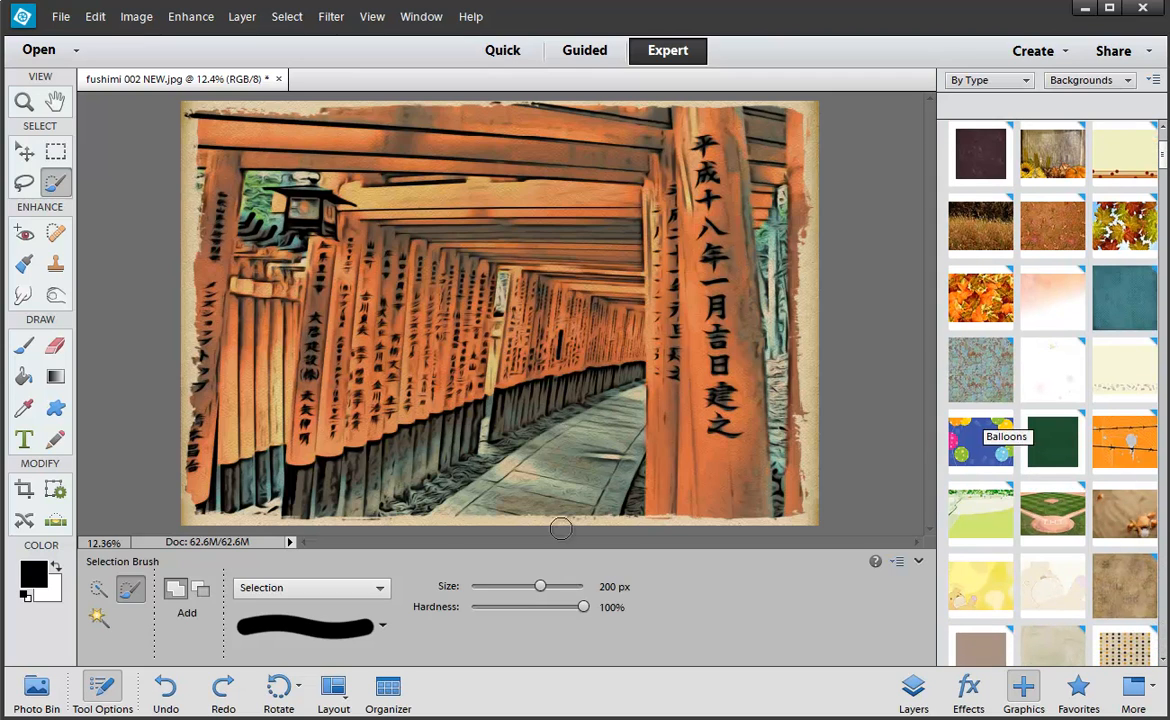
click(381, 690)
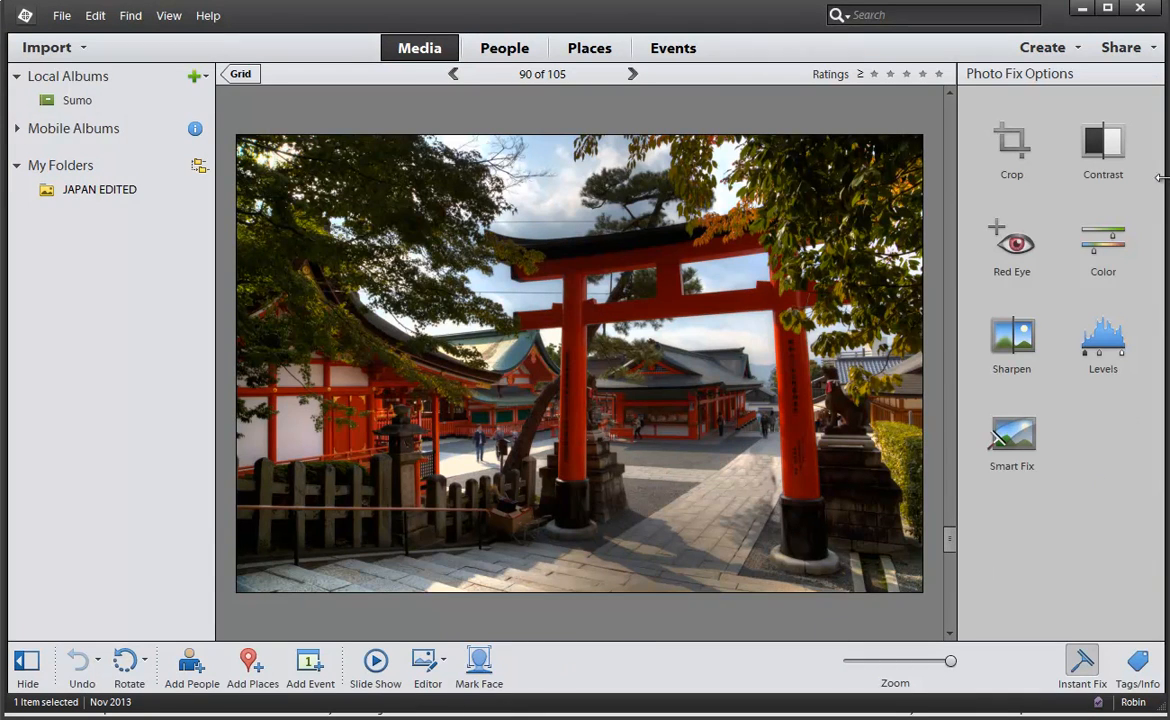
click(1050, 48)
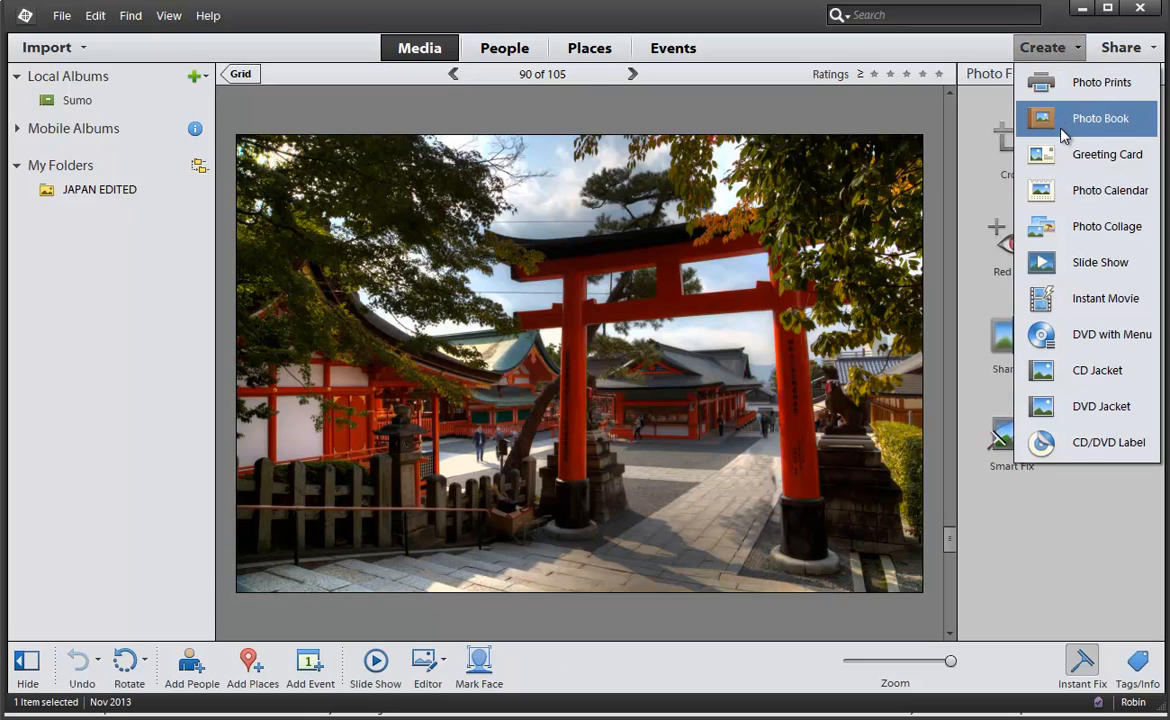
click(1062, 192)
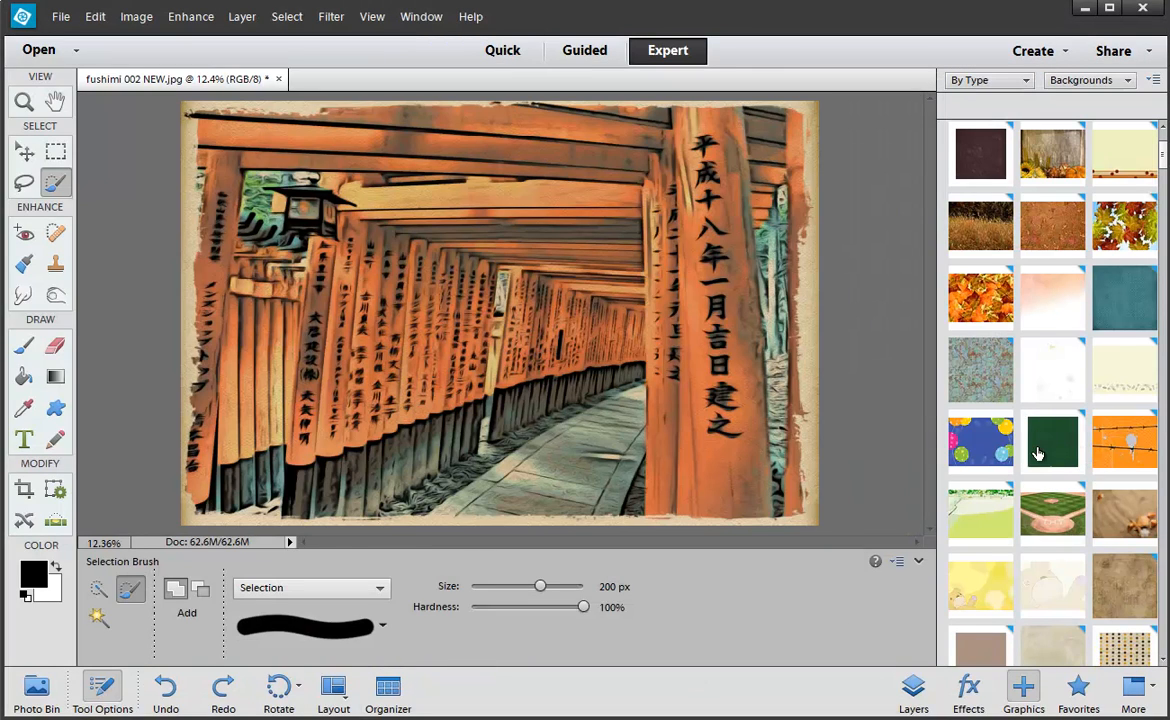
Browse further background graphics in the editor and set the graphics library to Show All.
scroll(1037, 453, down, 6)
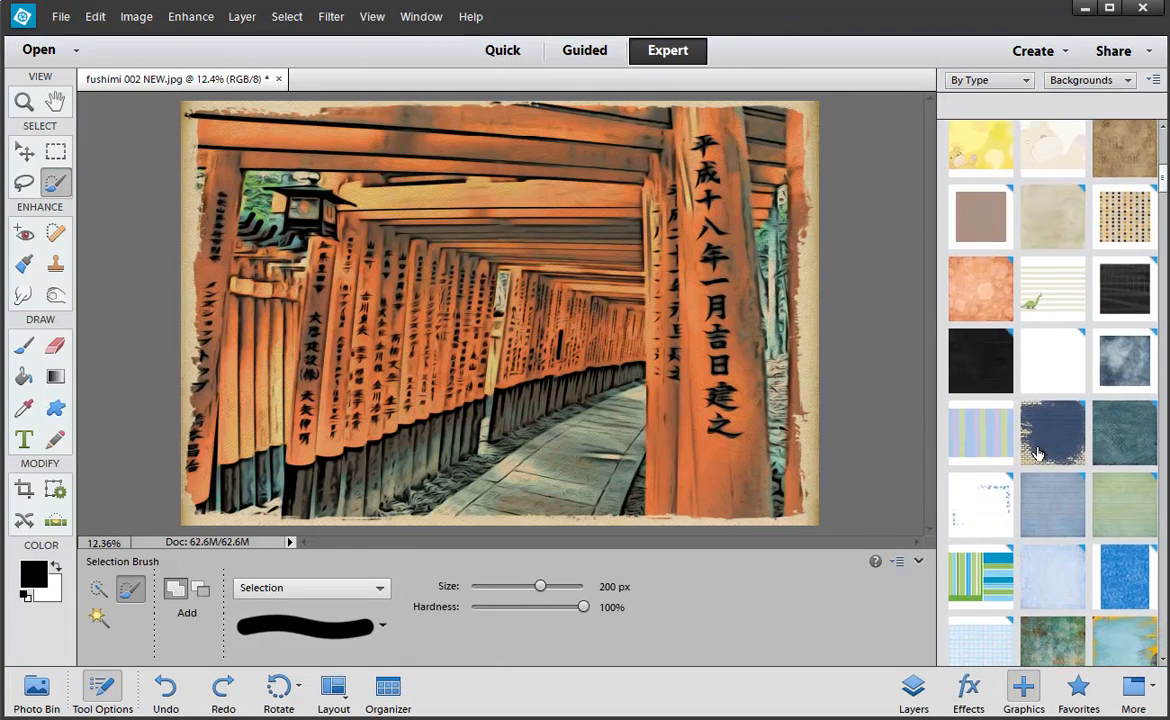
scroll(1037, 453, down, 1)
click(1105, 82)
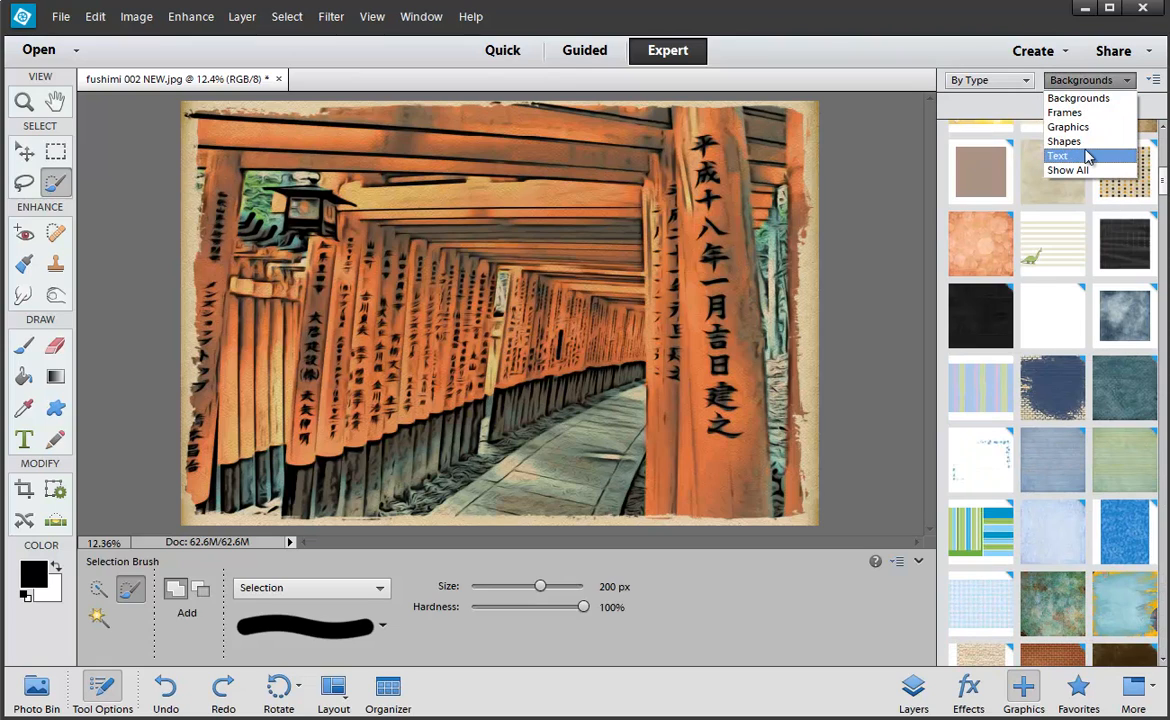
click(1070, 170)
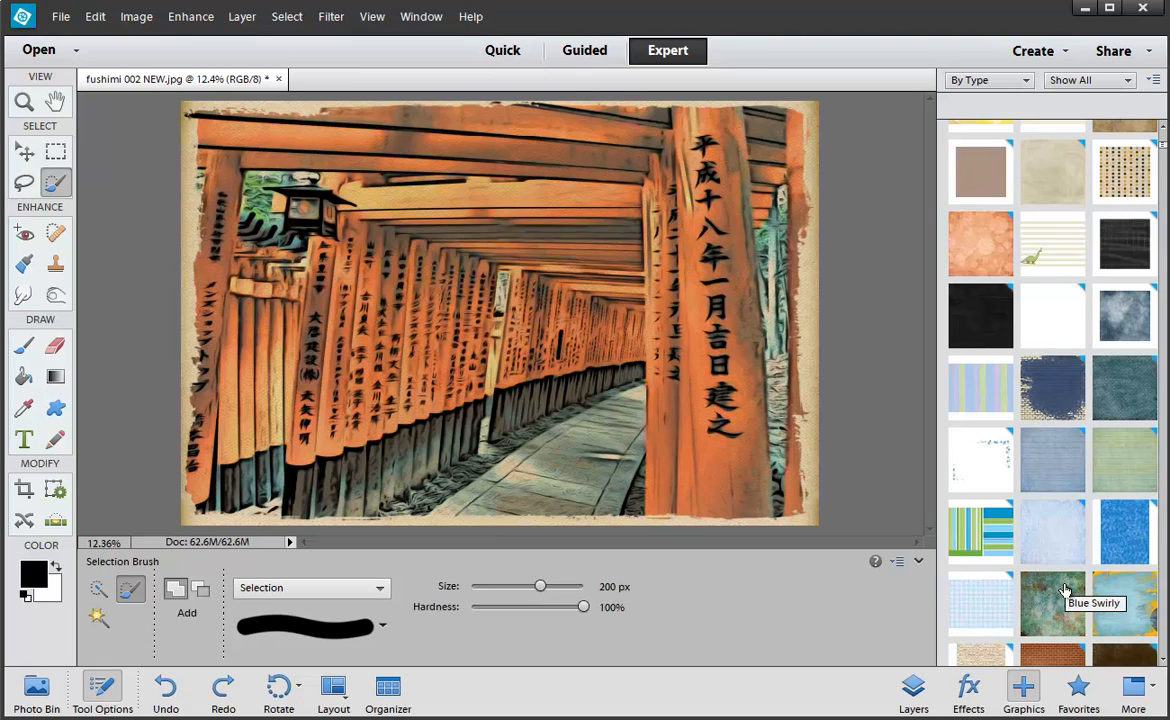
View the favorites collection and try to add the last Sketch filter to it.
click(1078, 690)
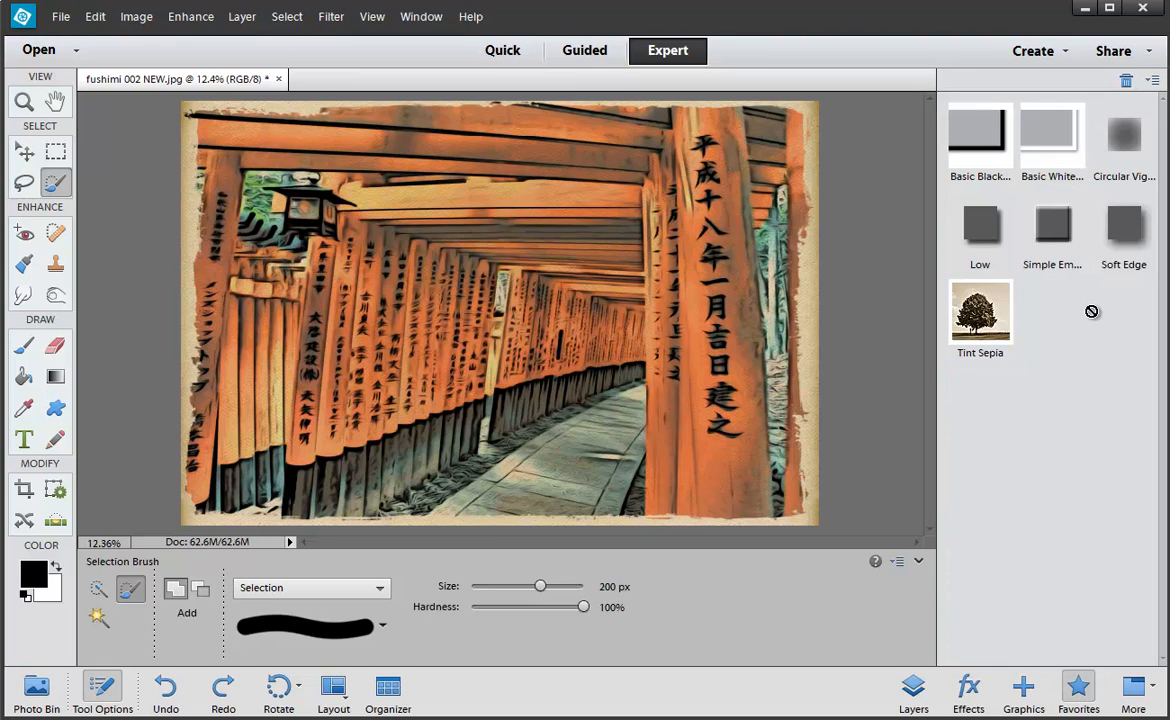
click(1022, 688)
click(970, 688)
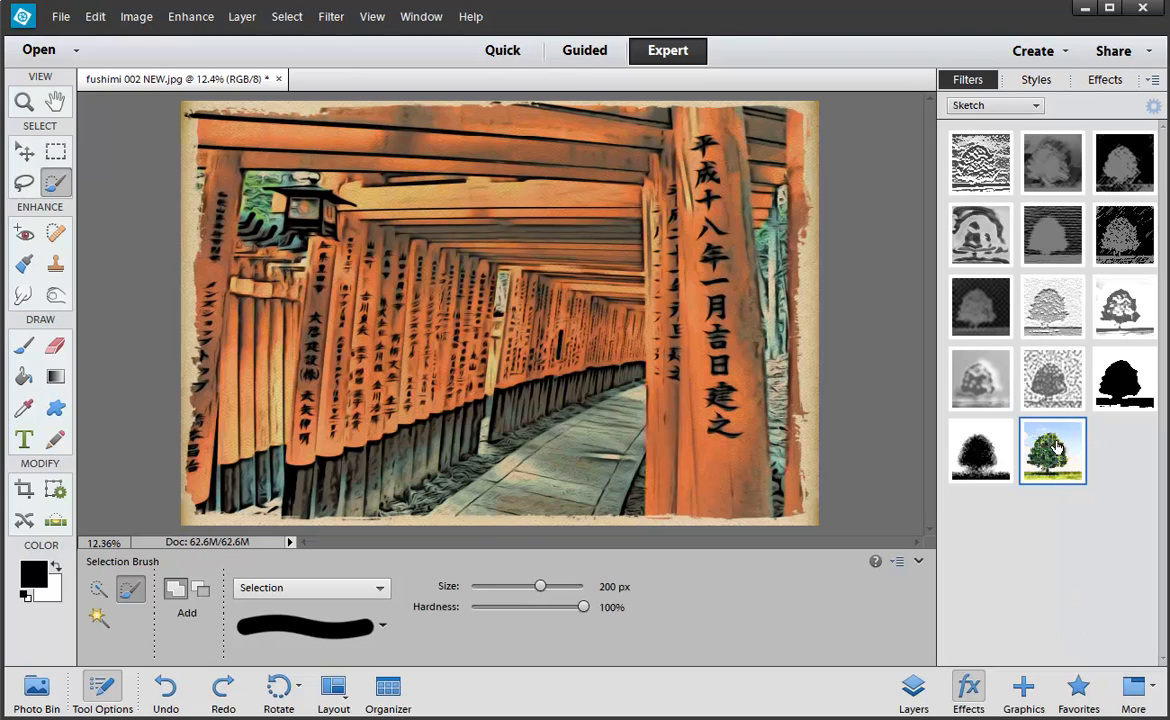
drag(1058, 432, 1082, 696)
Apply the favorite Tint Sepia effect to the image.
click(1078, 690)
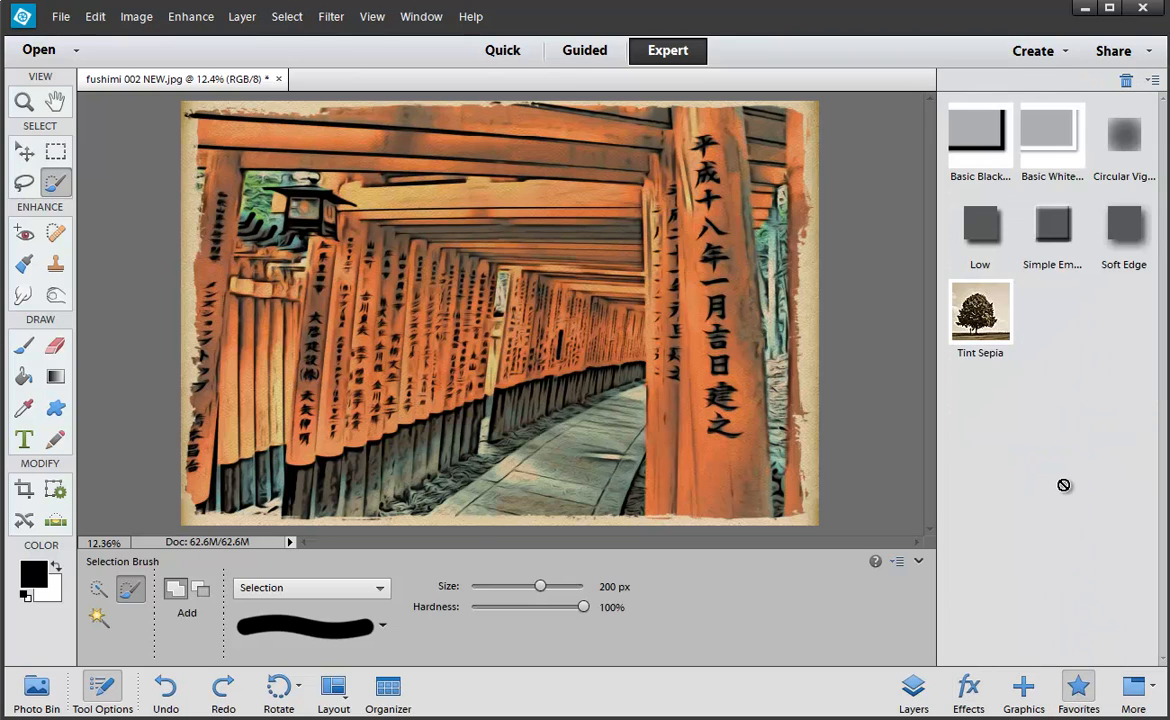
double_click(984, 350)
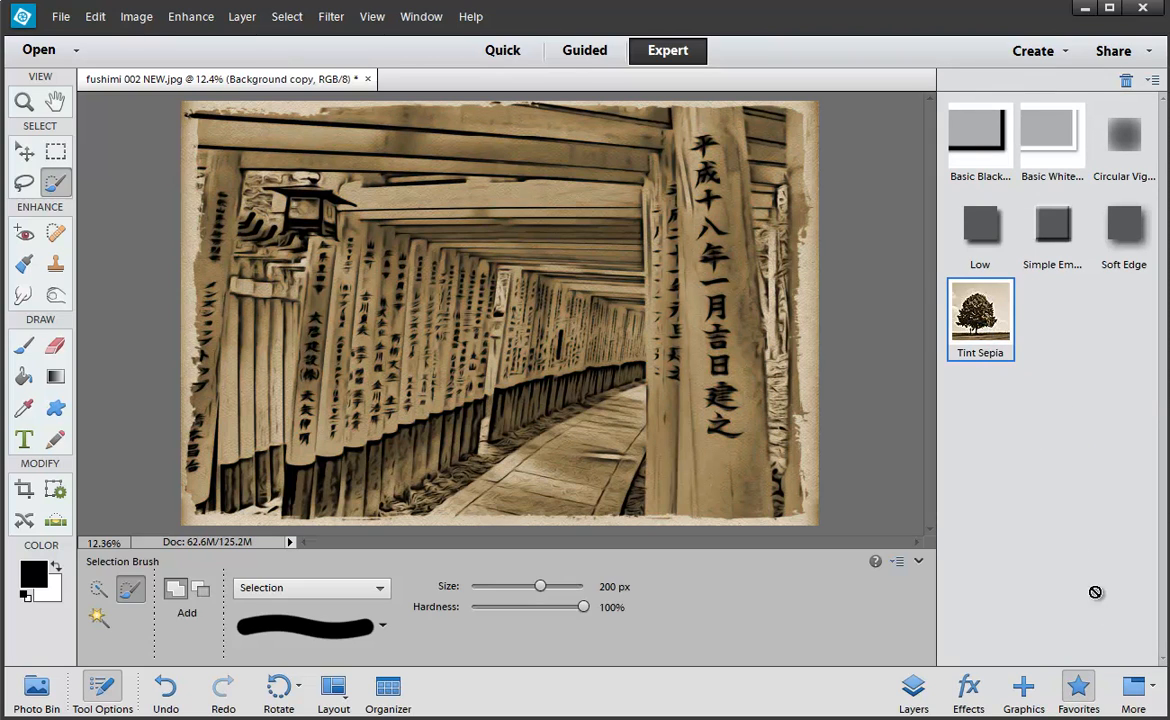
View the Info readings and inspect image details at 66.67% zoom with the Navigator.
click(1134, 690)
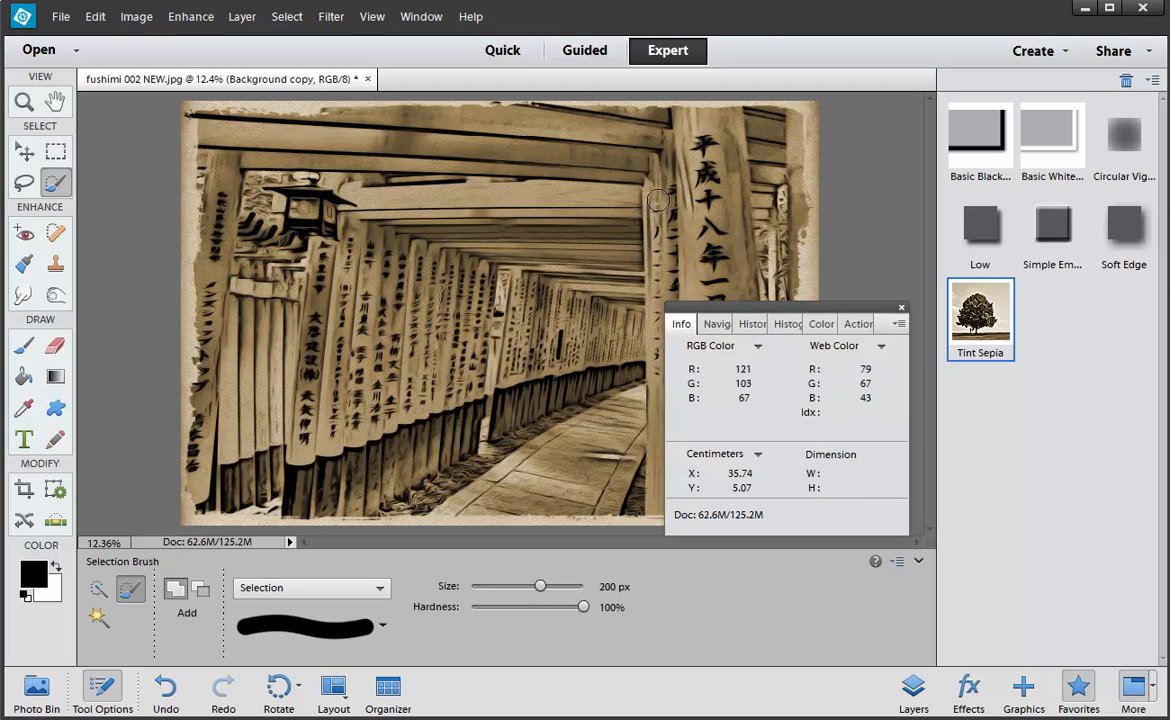
click(716, 323)
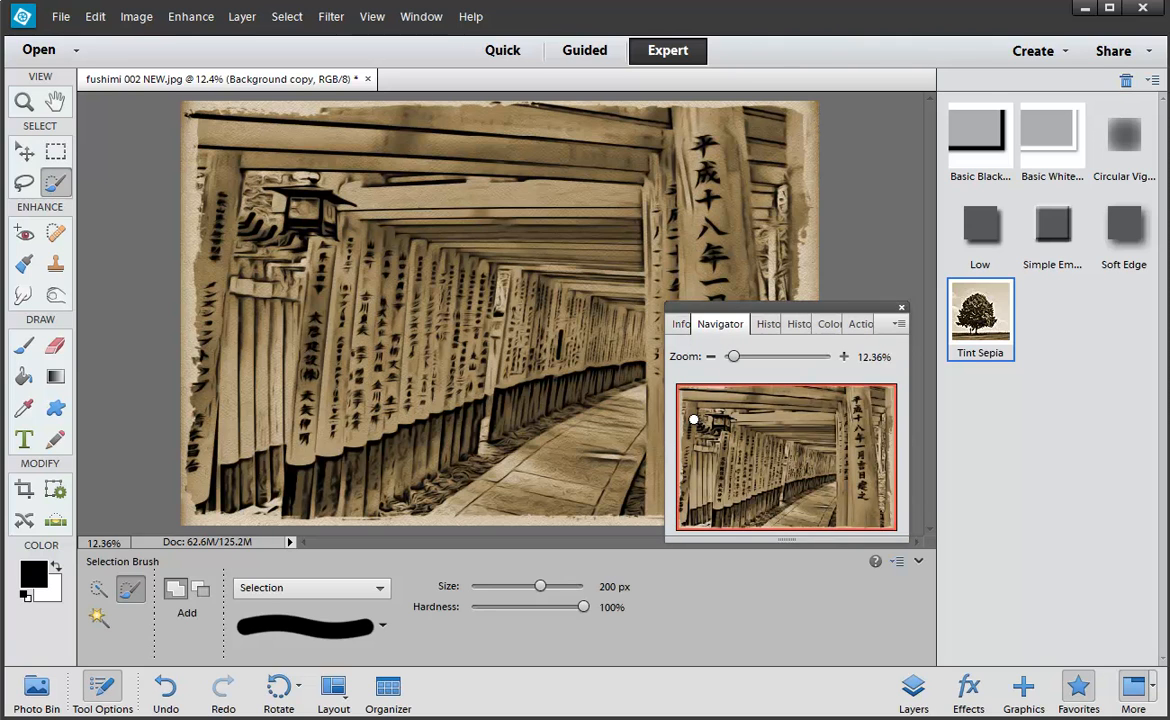
scroll(697, 427, down, 1)
scroll(697, 427, up, 4)
scroll(693, 419, up, 2)
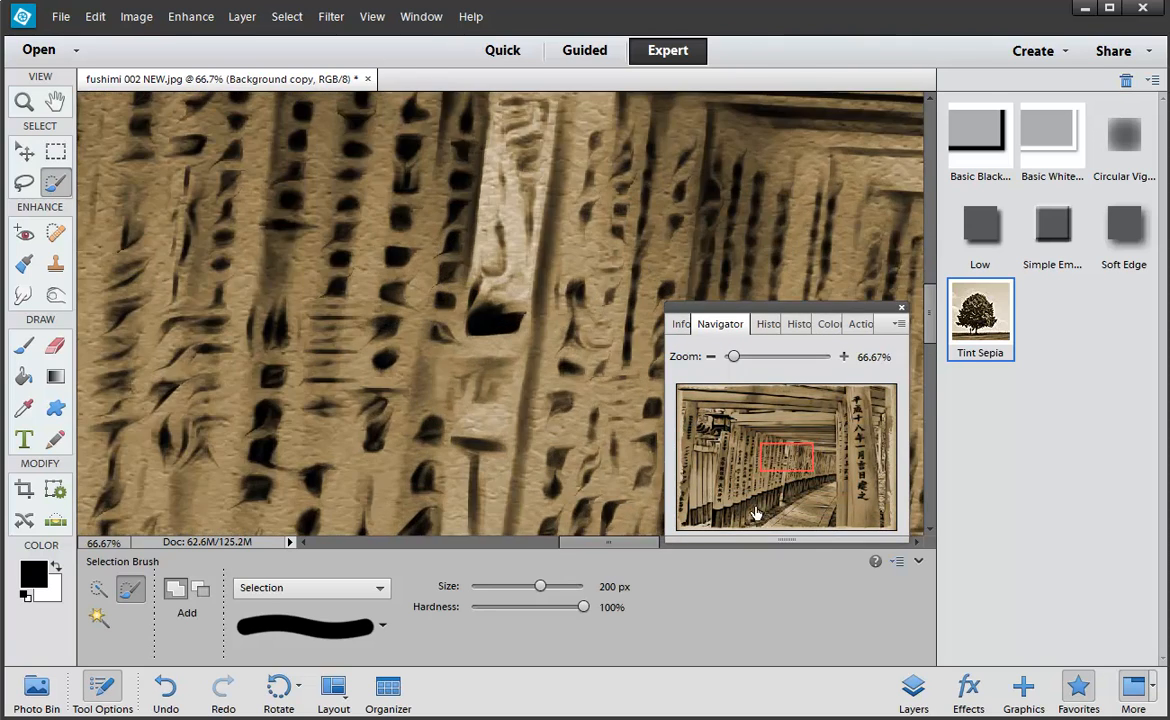
drag(733, 428, 844, 471)
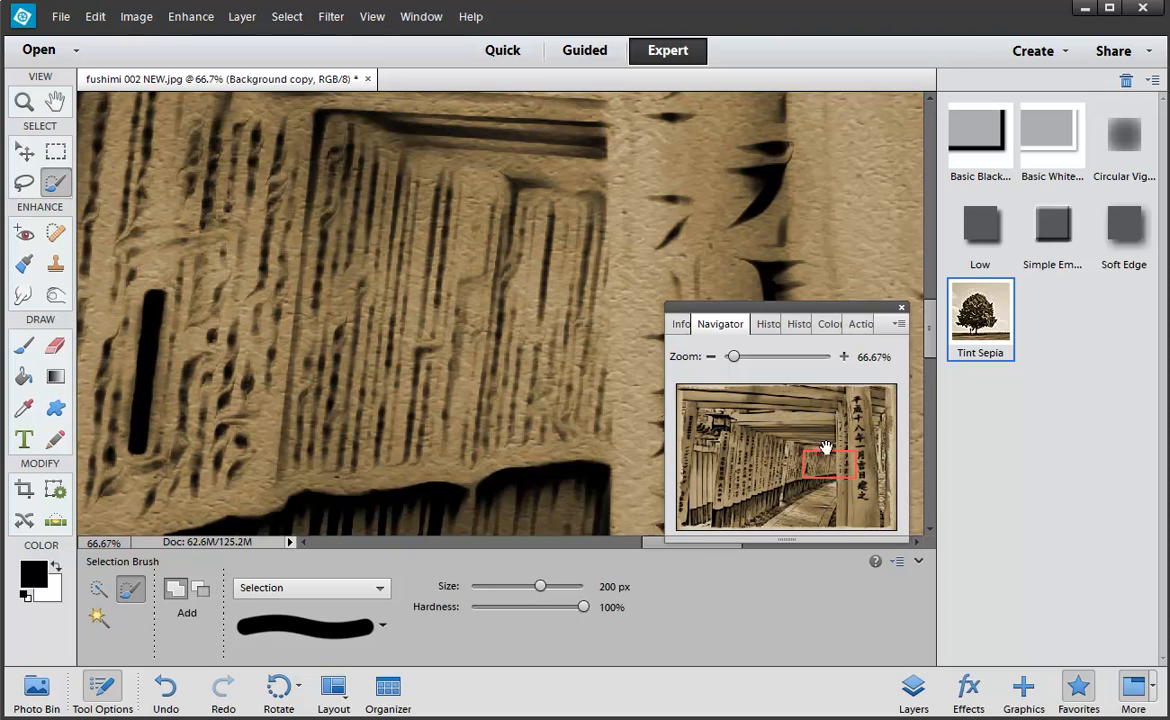
Examine the image's History and Histogram, the Color Swatches and the available Actions.
click(768, 324)
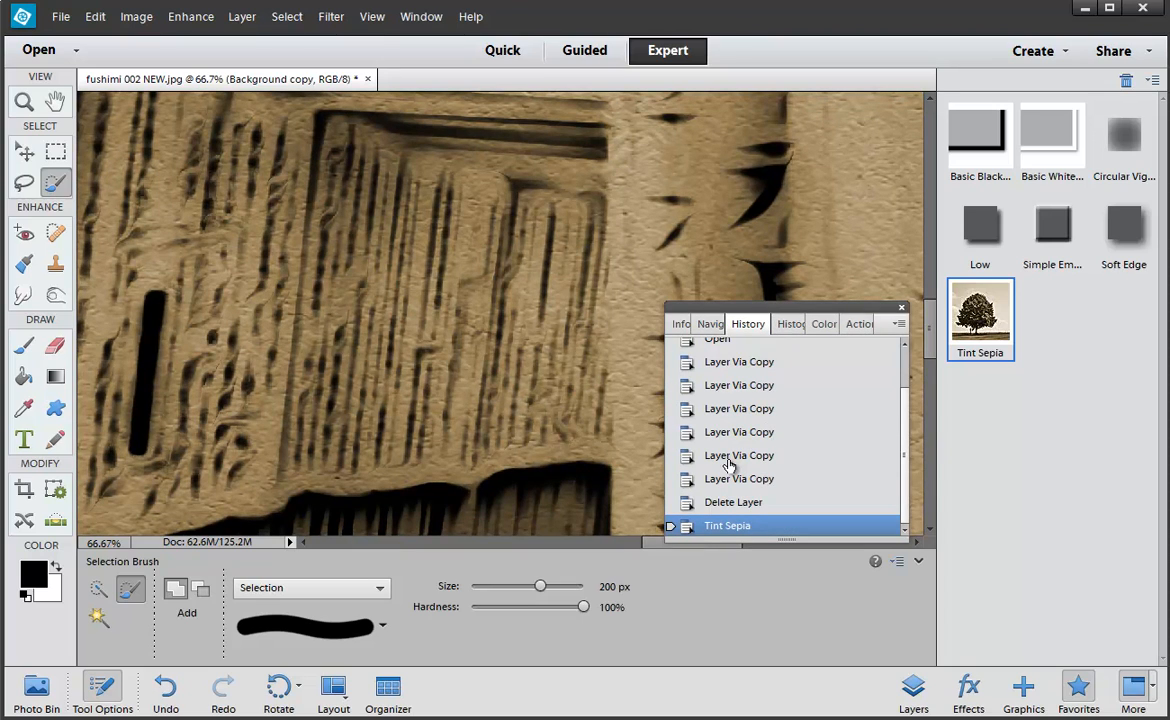
click(796, 330)
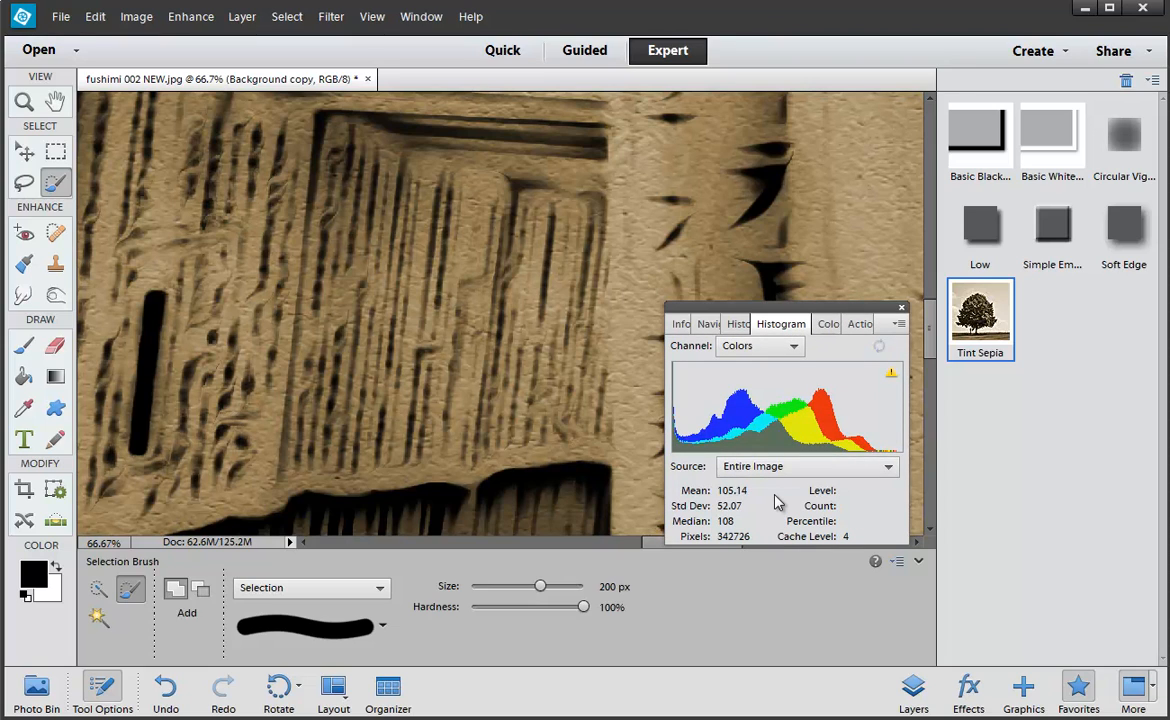
click(826, 322)
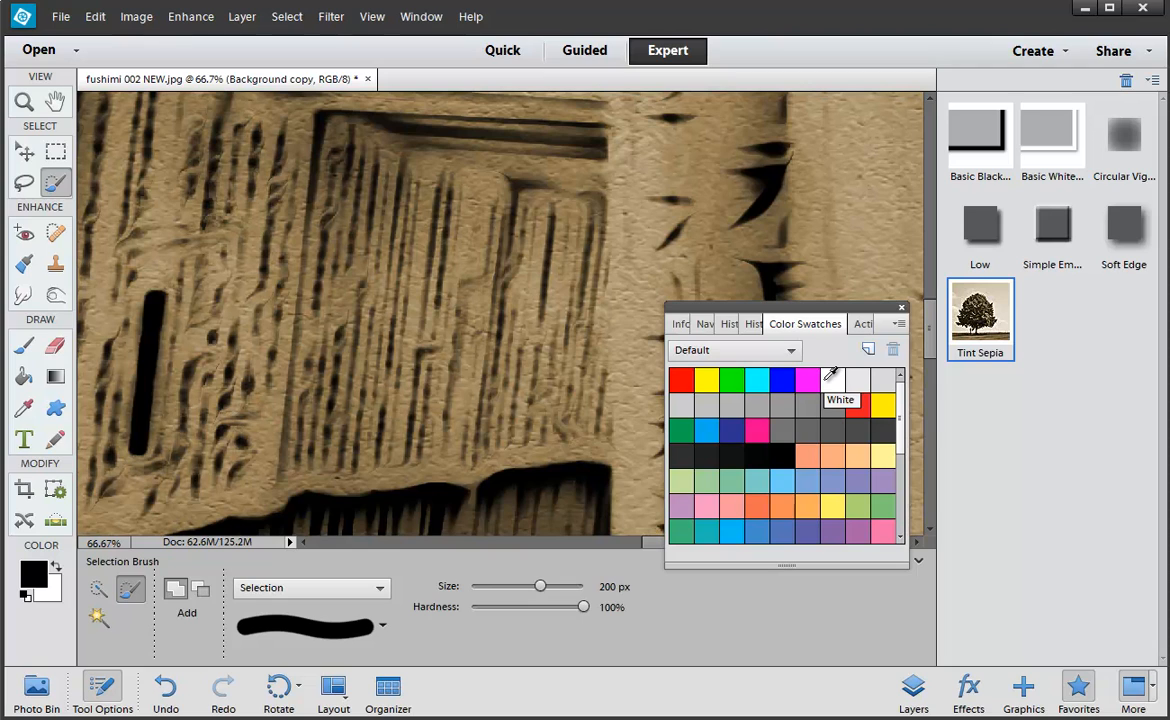
click(860, 323)
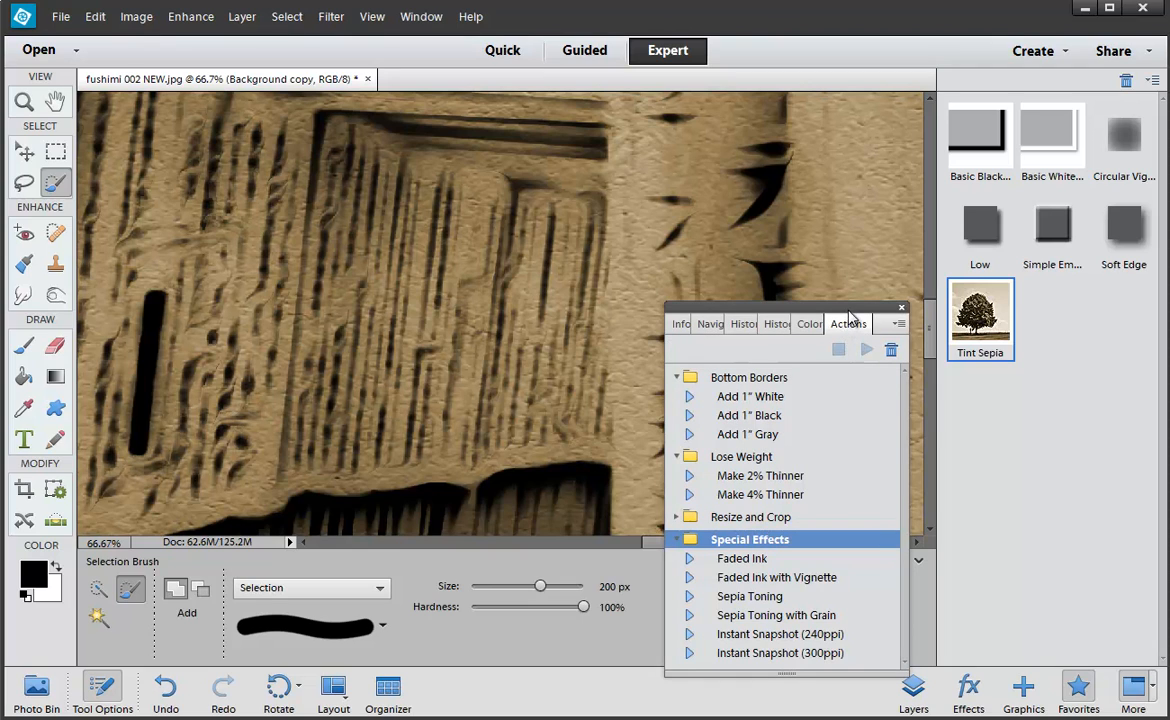
Run the Faded Ink with Vignette action on the whole image and close the floating palette.
drag(850, 318, 988, 200)
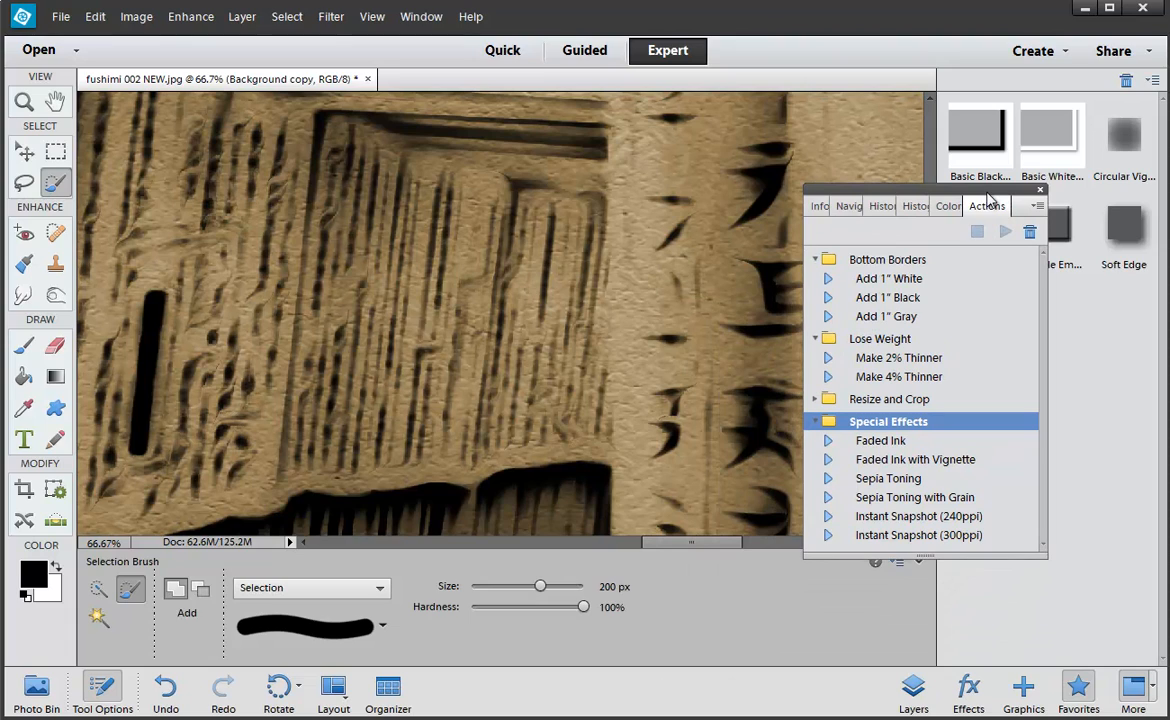
click(900, 462)
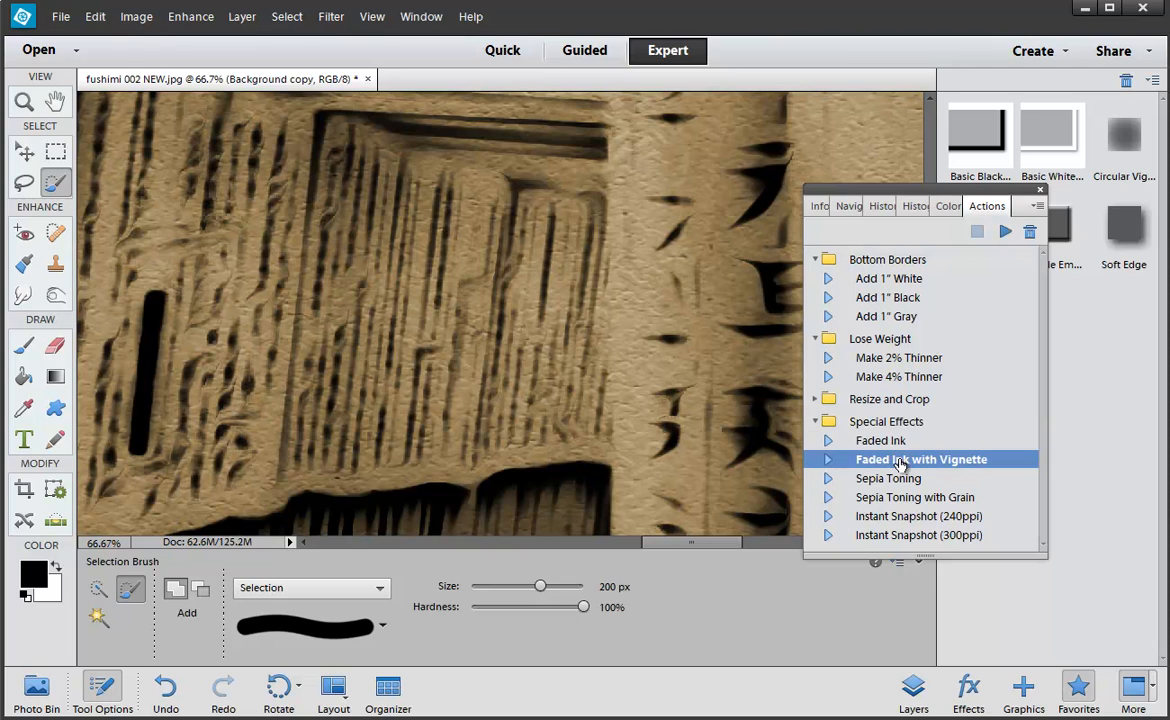
key(ctrl+0)
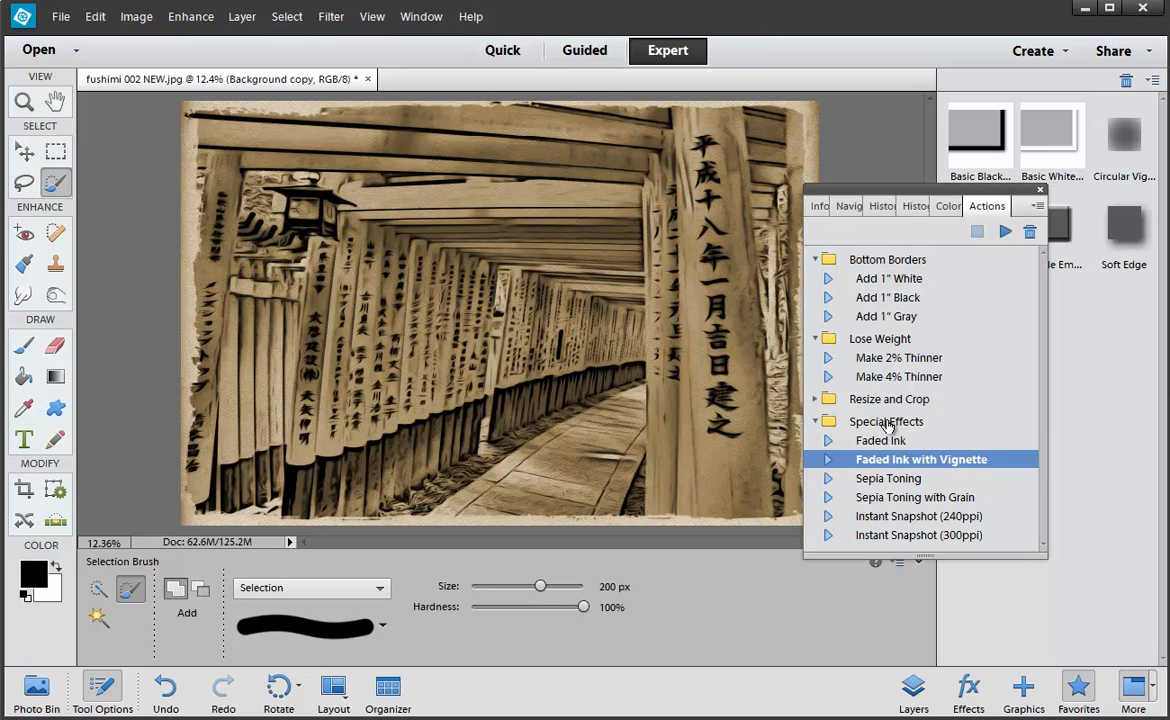
click(1006, 233)
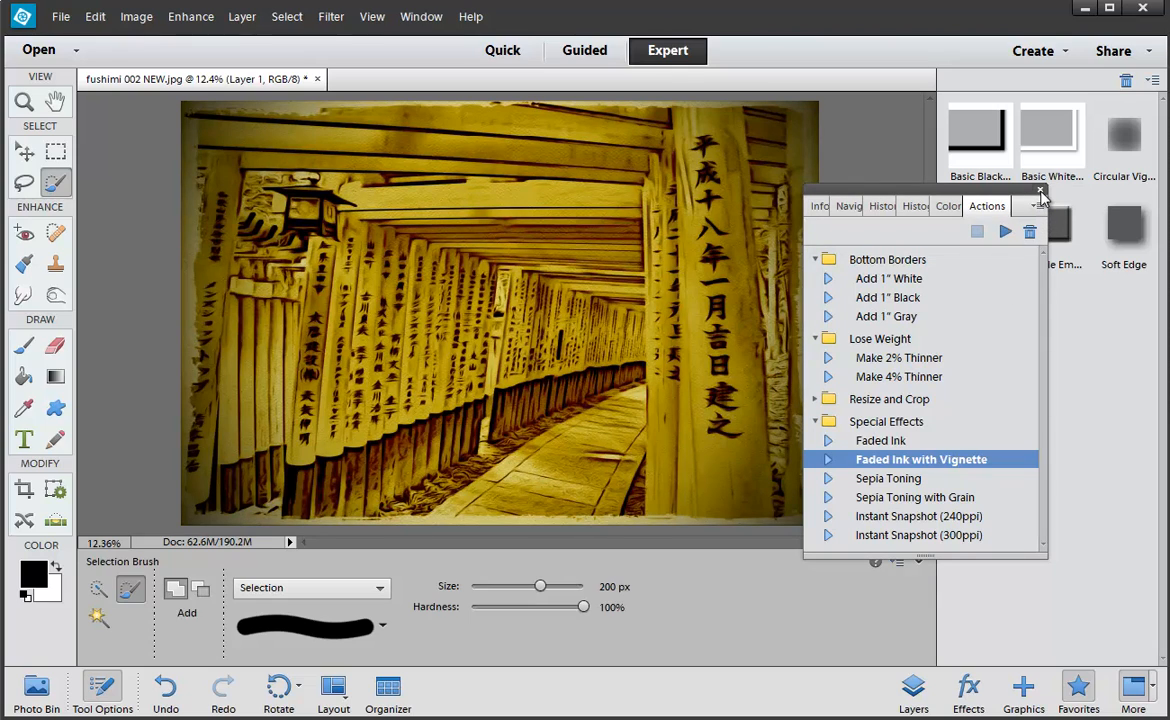
click(1042, 192)
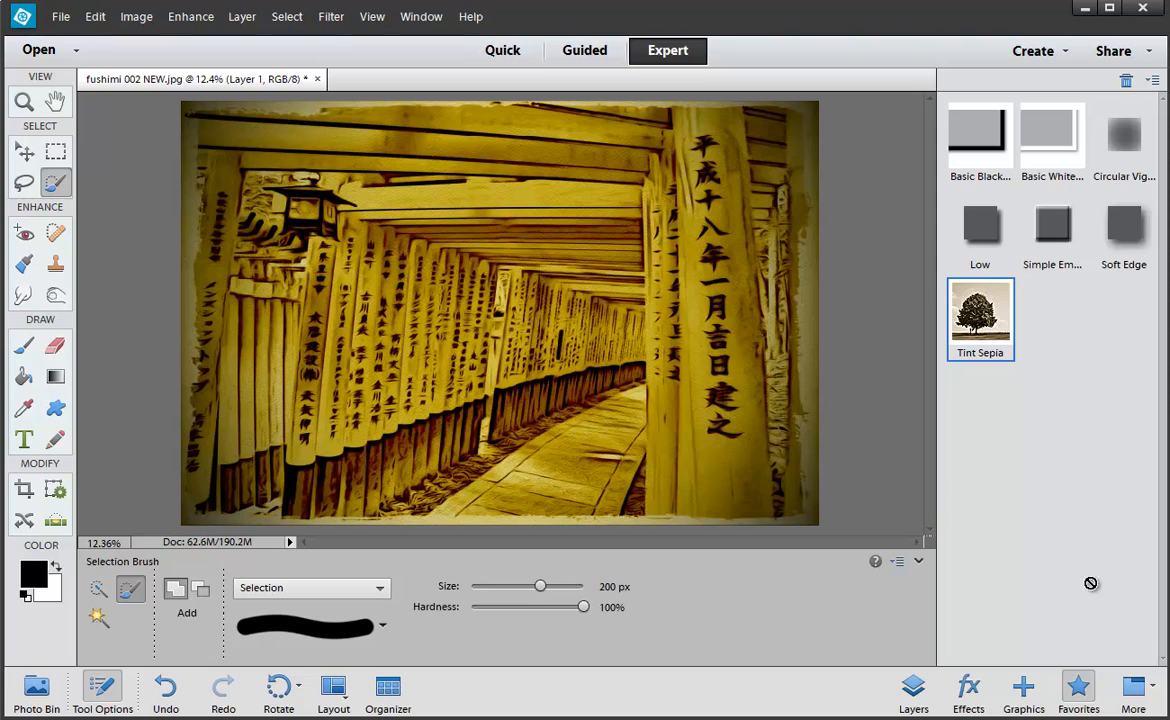
click(1138, 692)
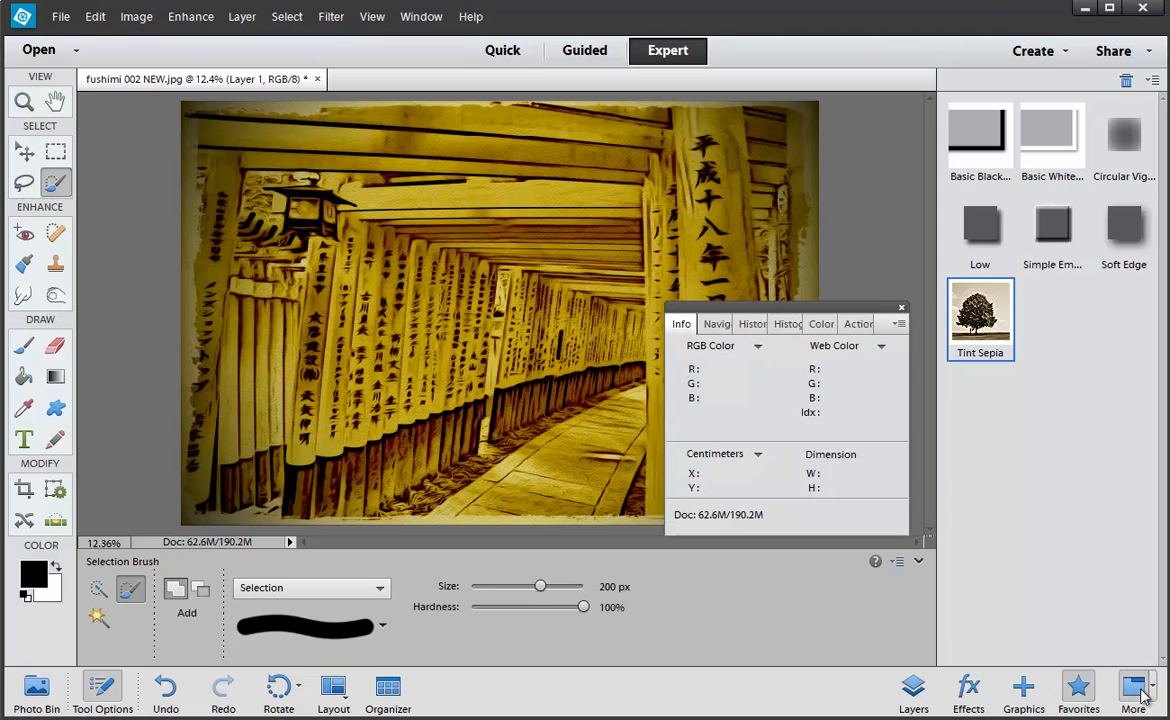
click(902, 310)
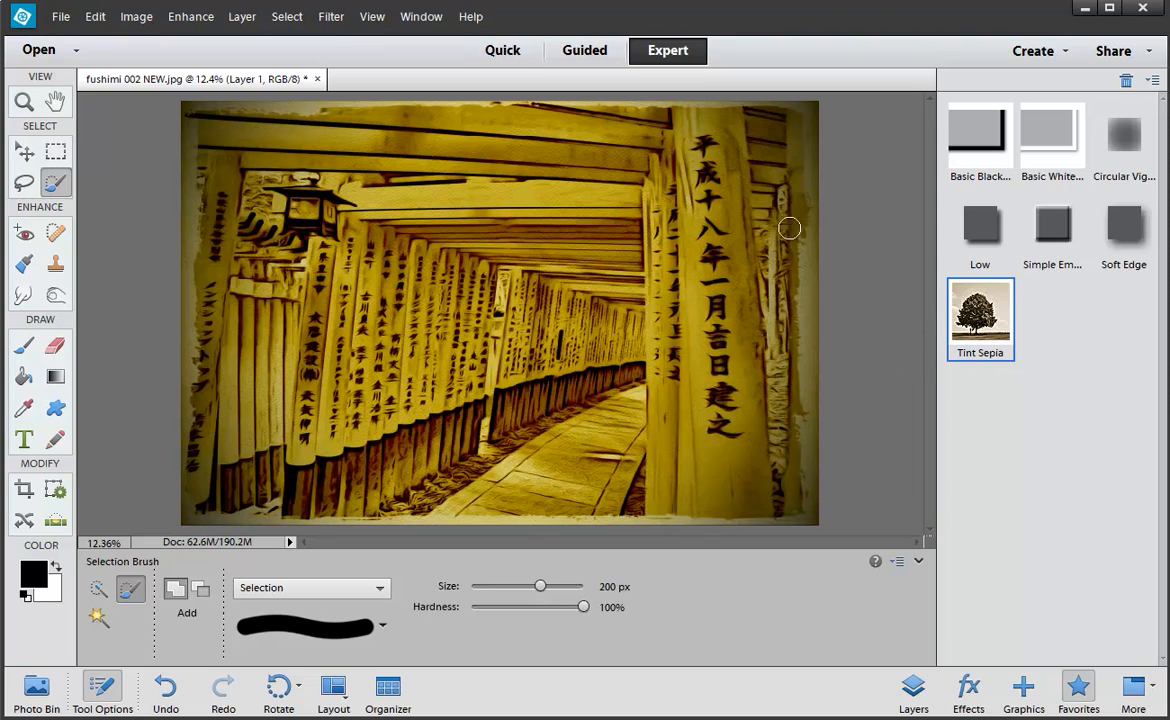
Switch to Quick mode and try to crop the photo in the Before Only view.
click(504, 52)
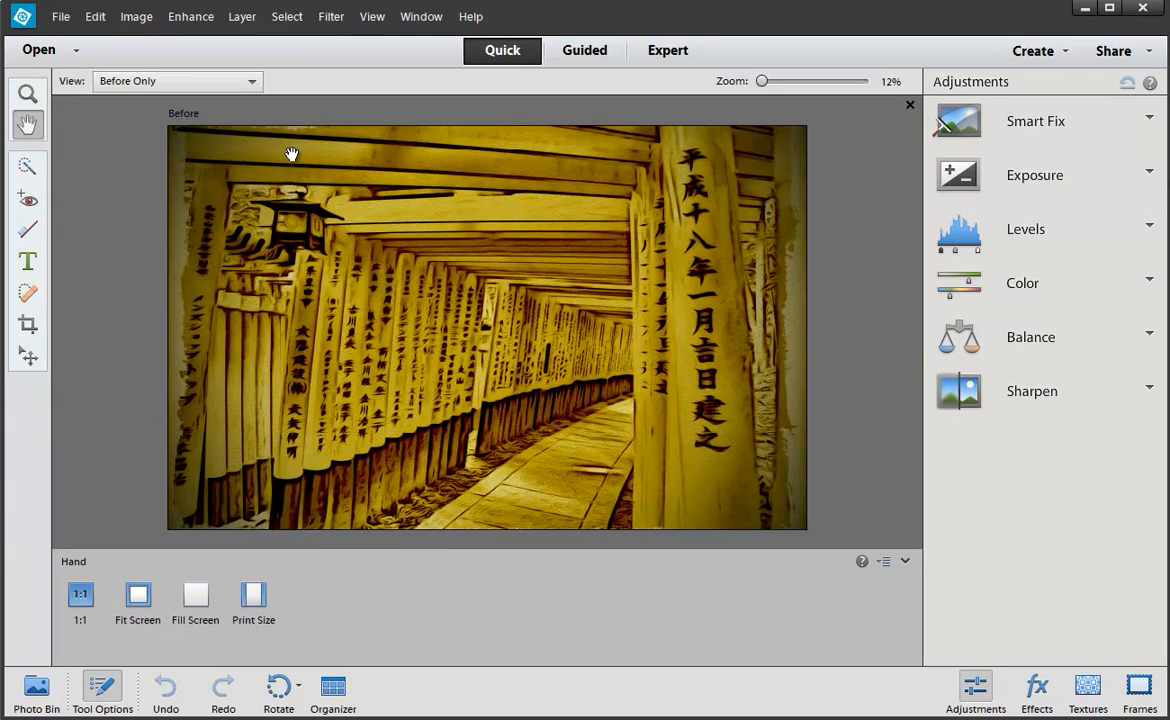
click(29, 230)
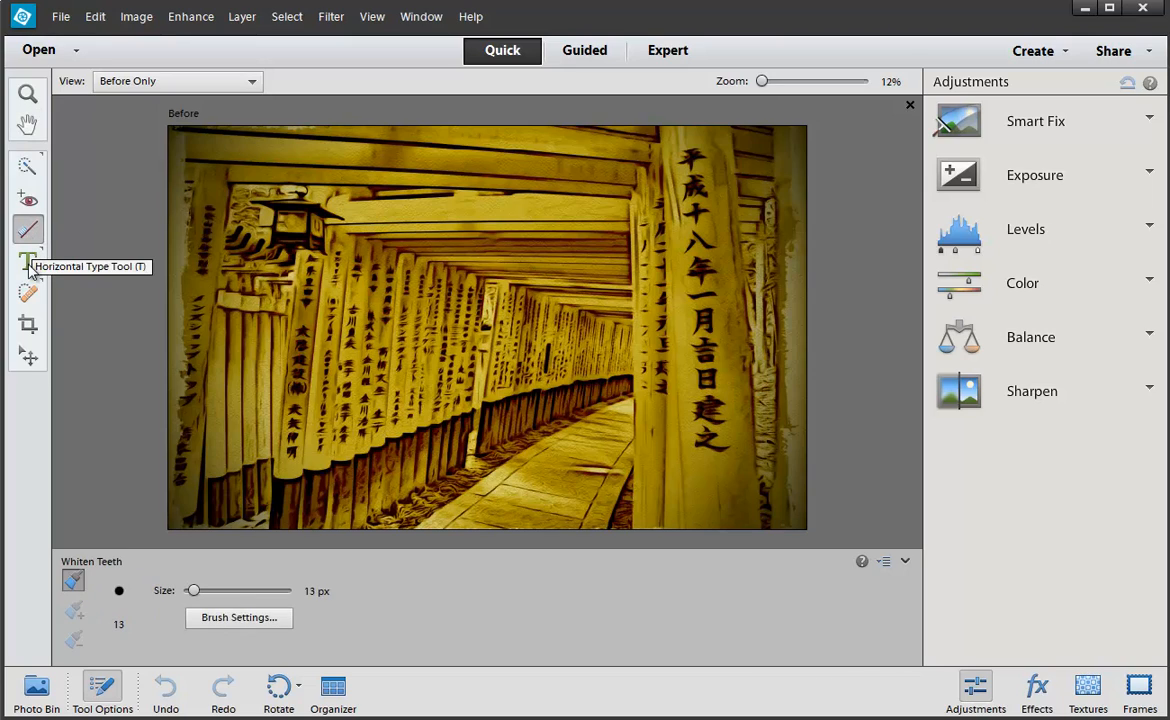
click(28, 323)
click(194, 197)
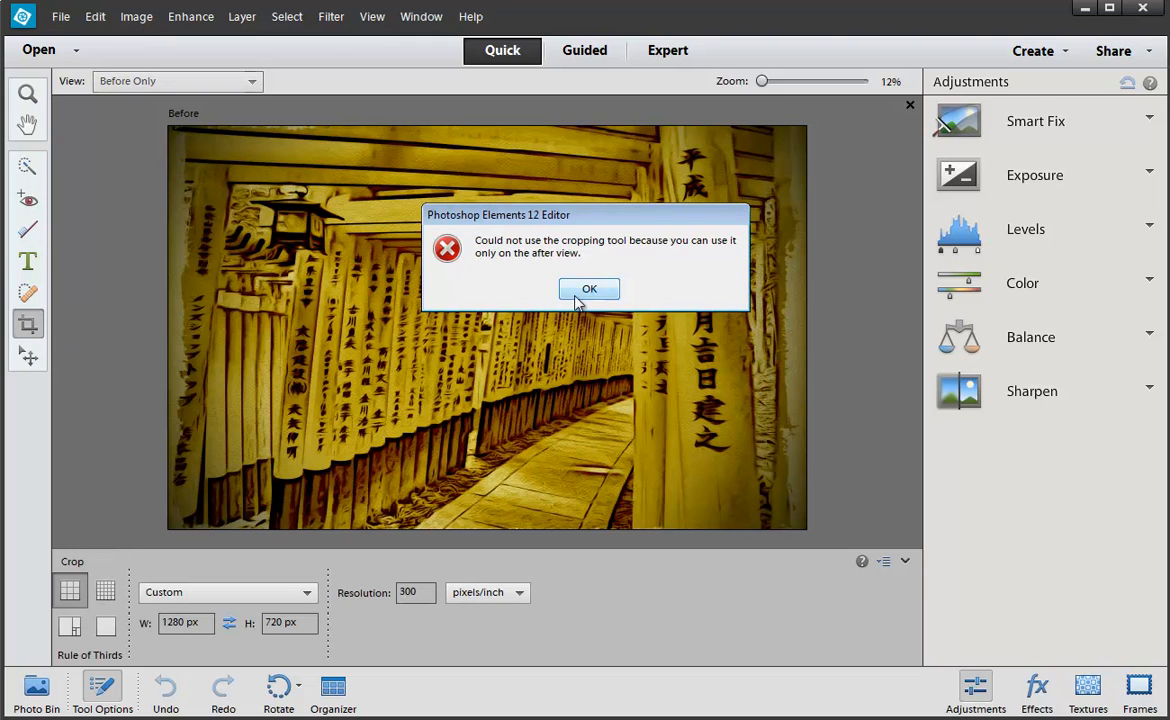
click(540, 272)
Compare the photo in the Before & After - Horizontal and Before & After - Vertical views.
click(224, 85)
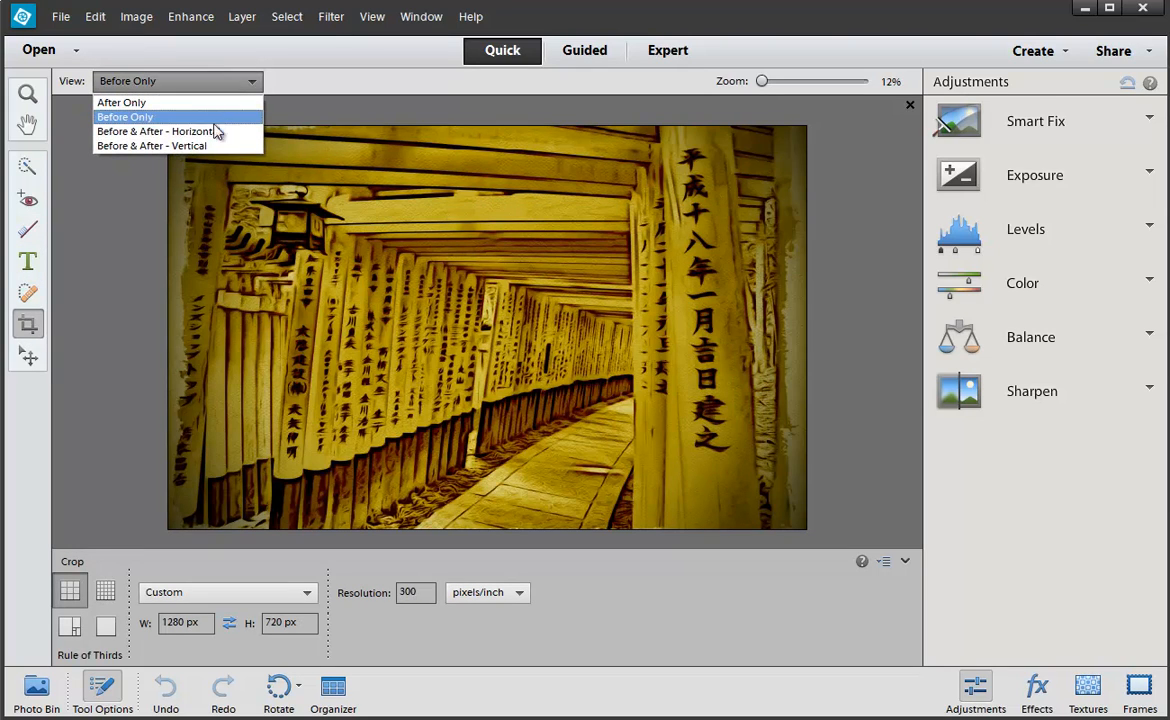
click(215, 131)
click(200, 81)
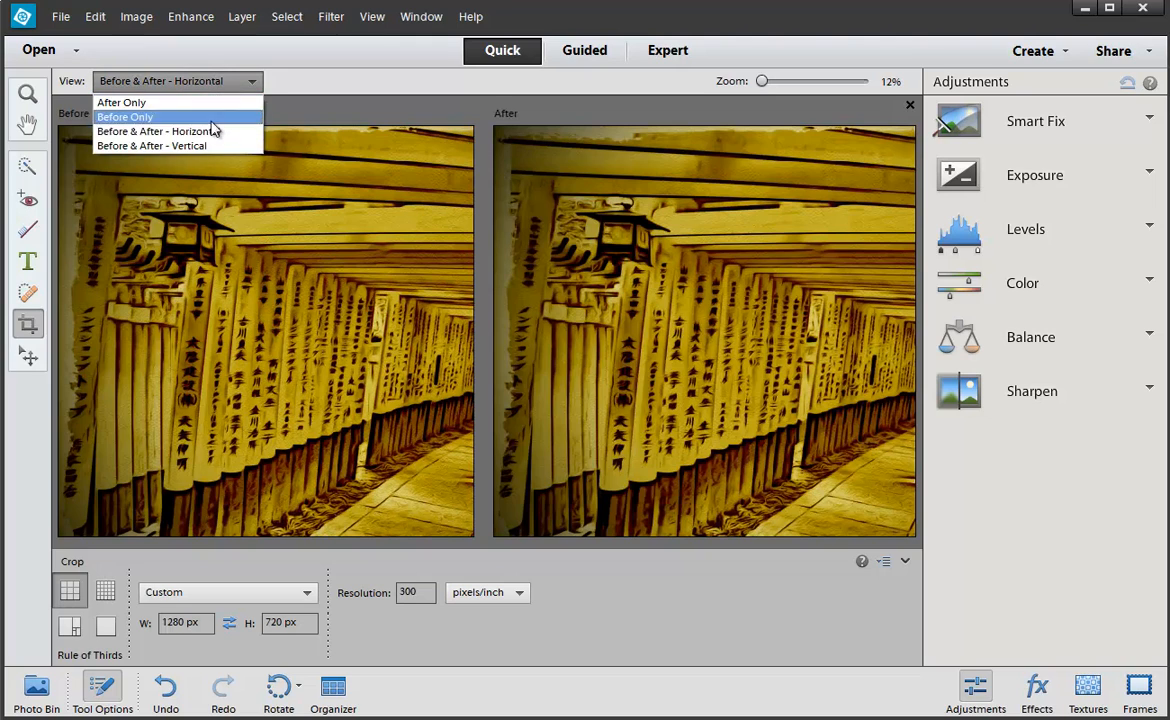
click(209, 142)
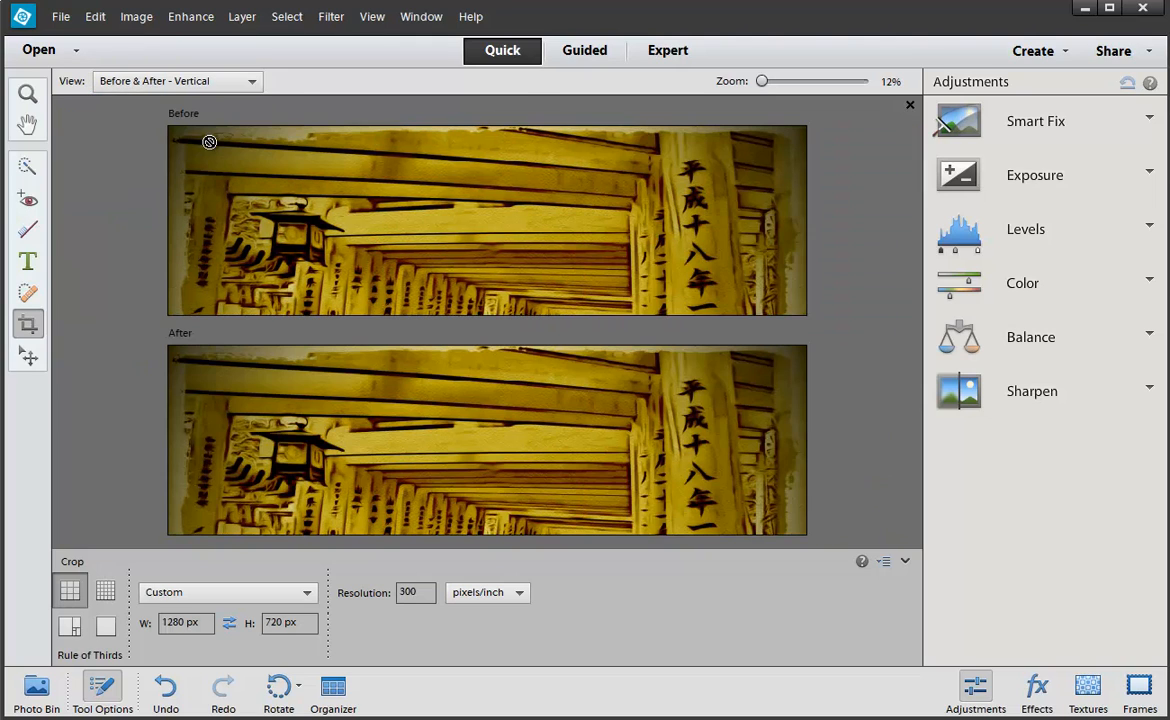
click(245, 185)
click(589, 290)
click(418, 356)
click(427, 456)
scroll(452, 342, down, 5)
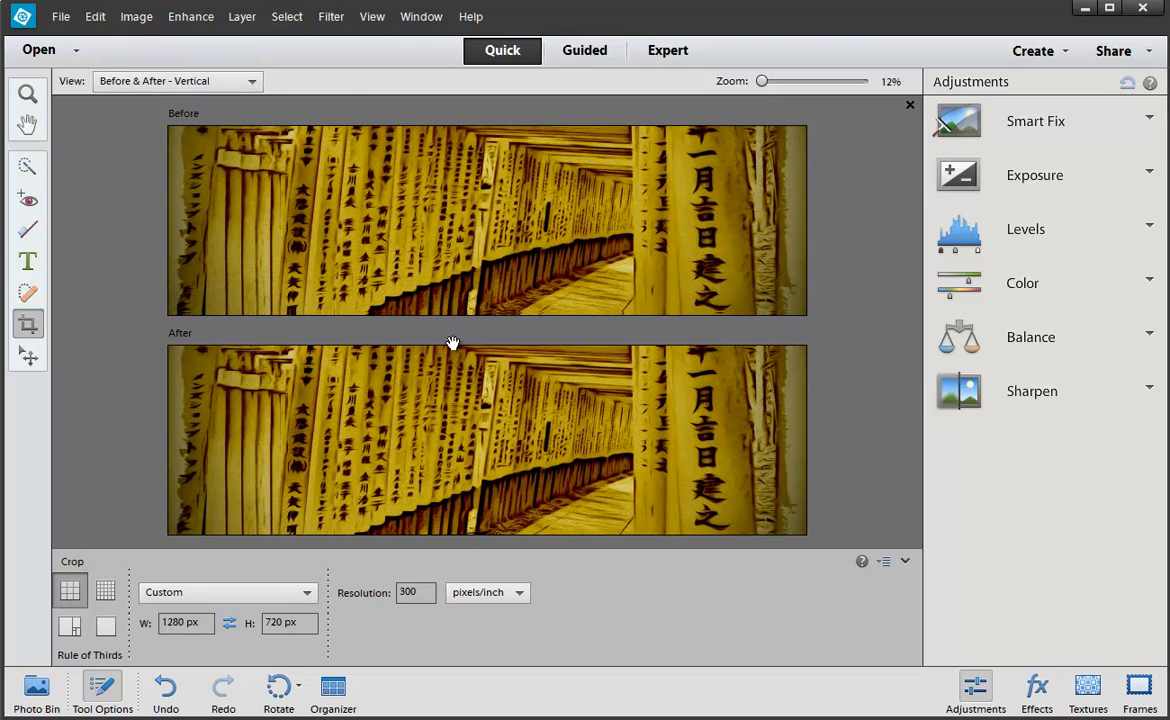
scroll(460, 285, up, 4)
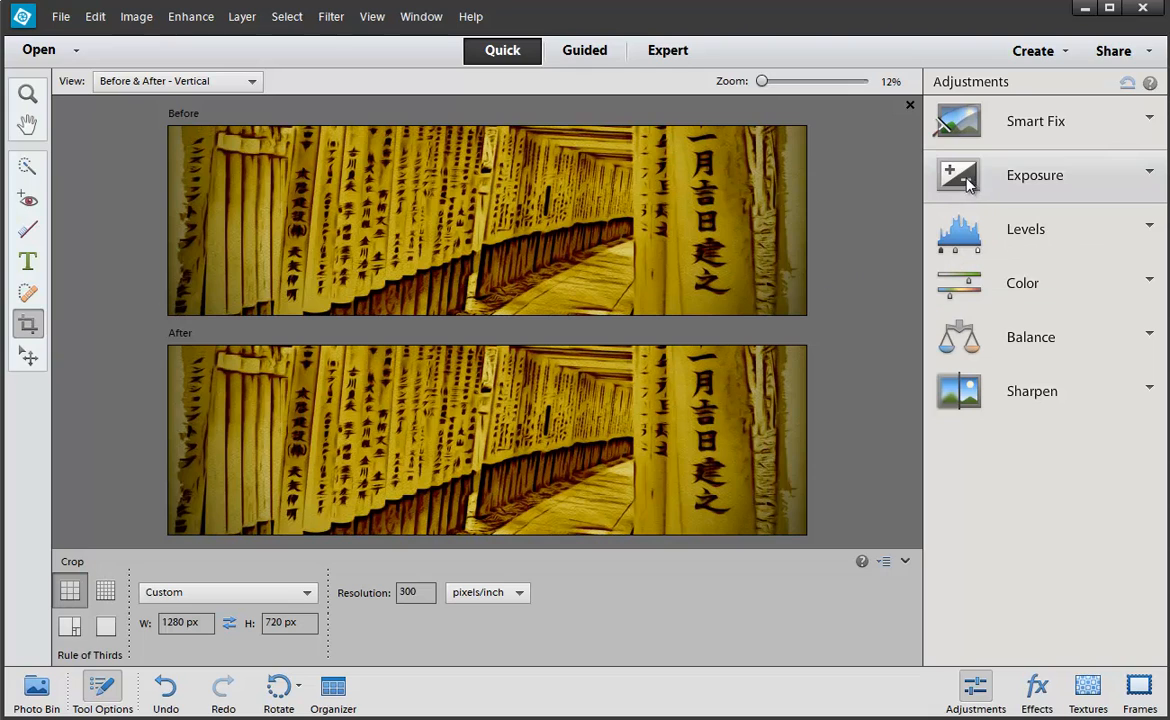
Try several Smart Fix presets on the photo, ending at strength 100, and open the Exposure adjustment.
key(h)
click(958, 122)
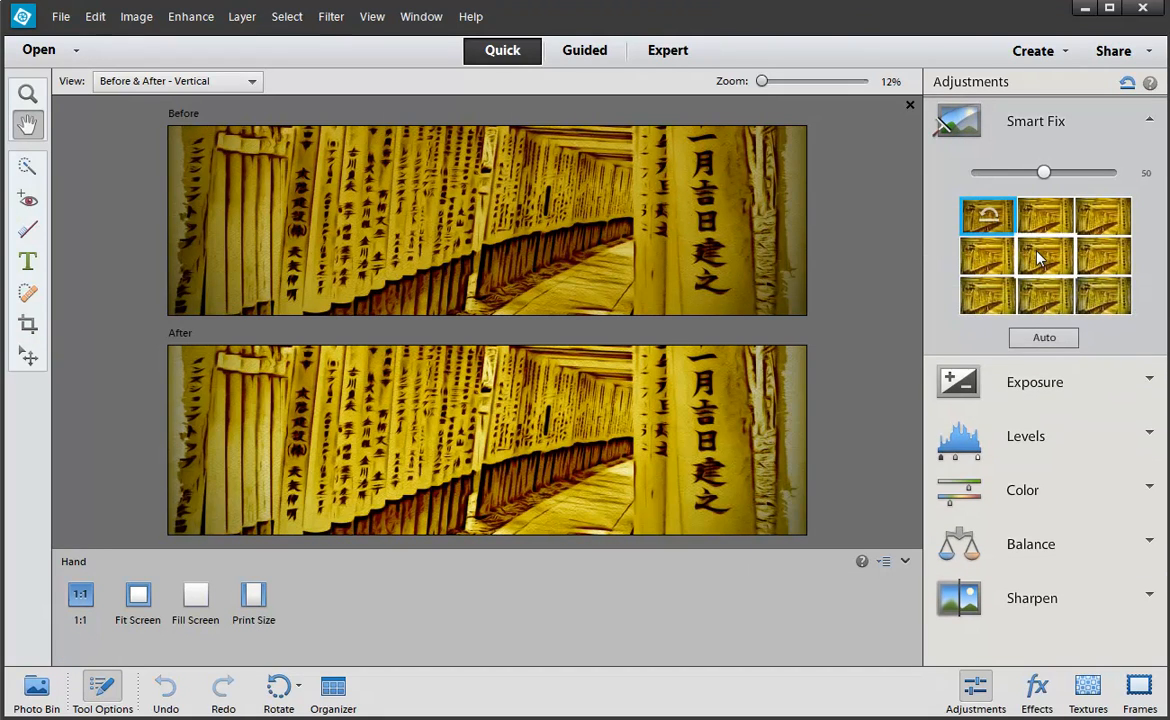
click(1038, 258)
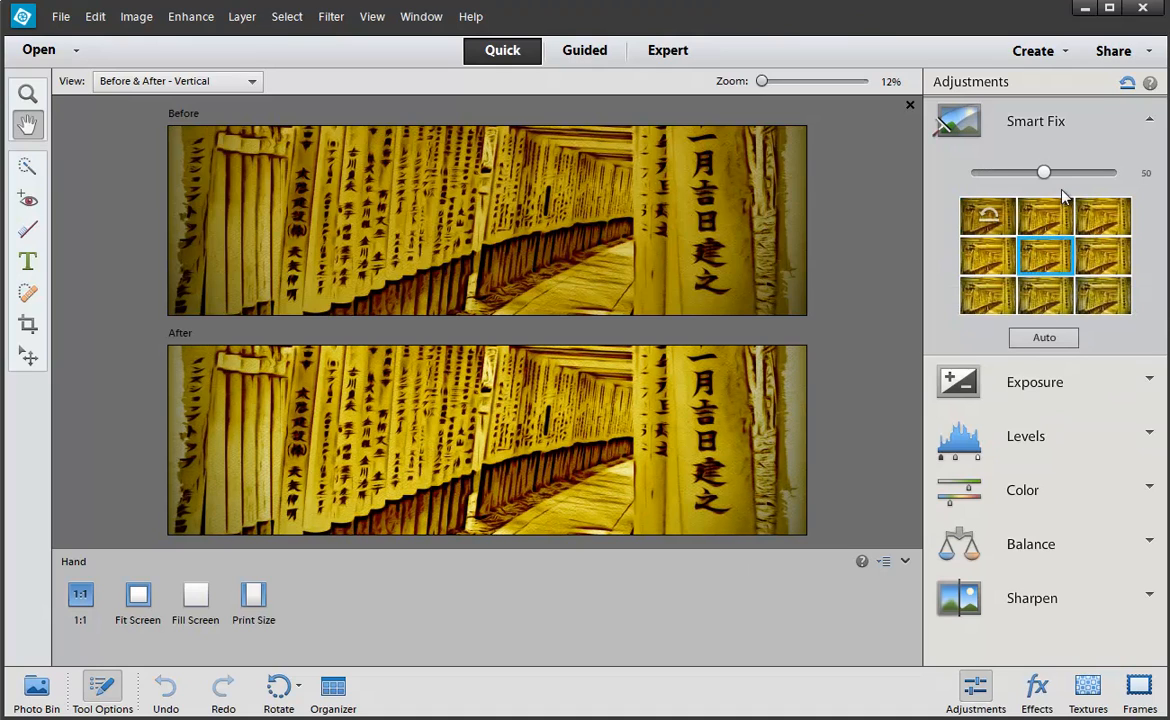
click(1088, 174)
click(1103, 255)
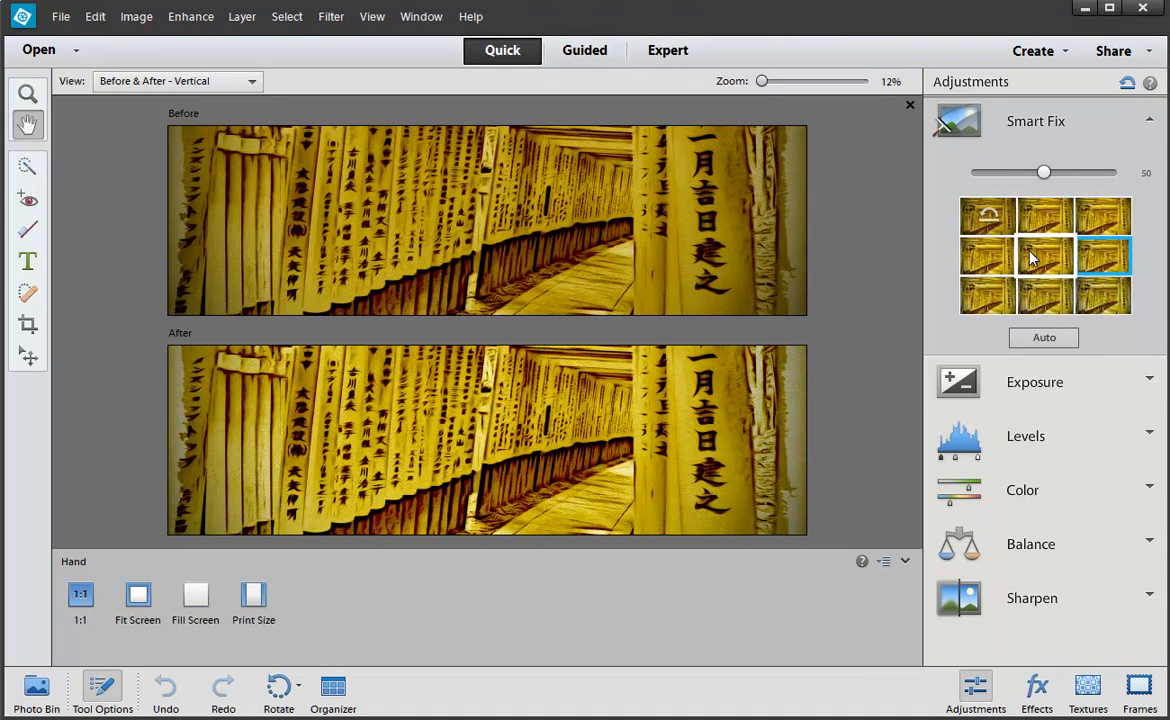
click(1094, 302)
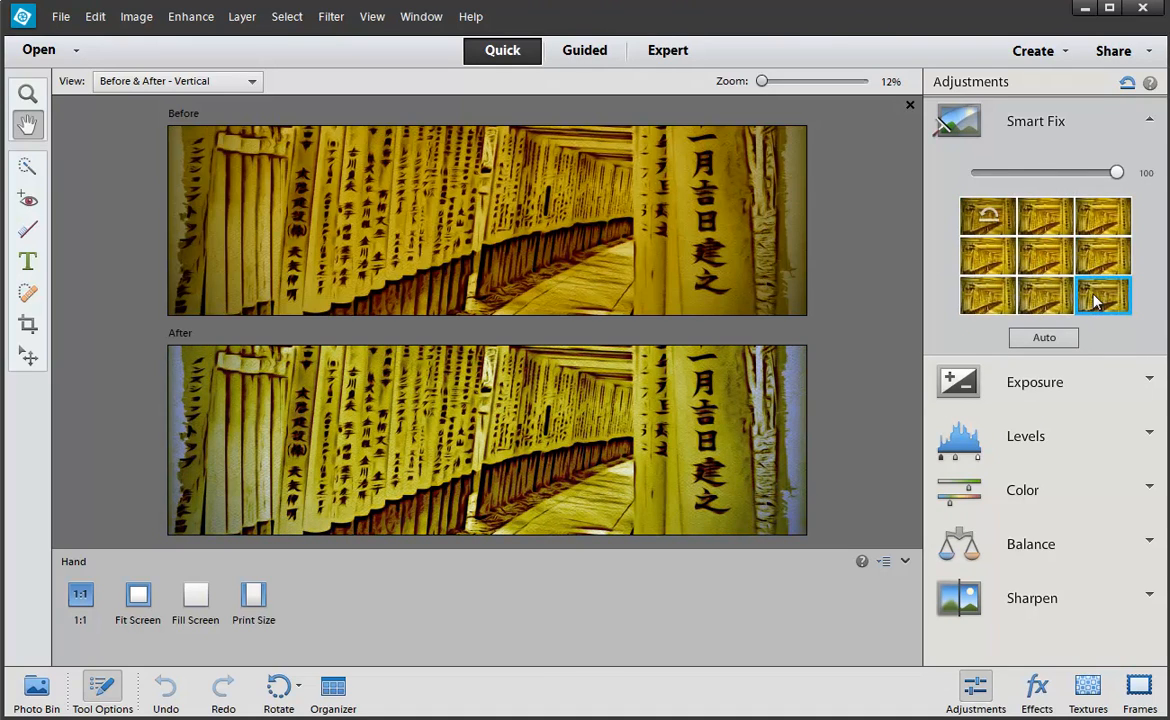
click(1055, 382)
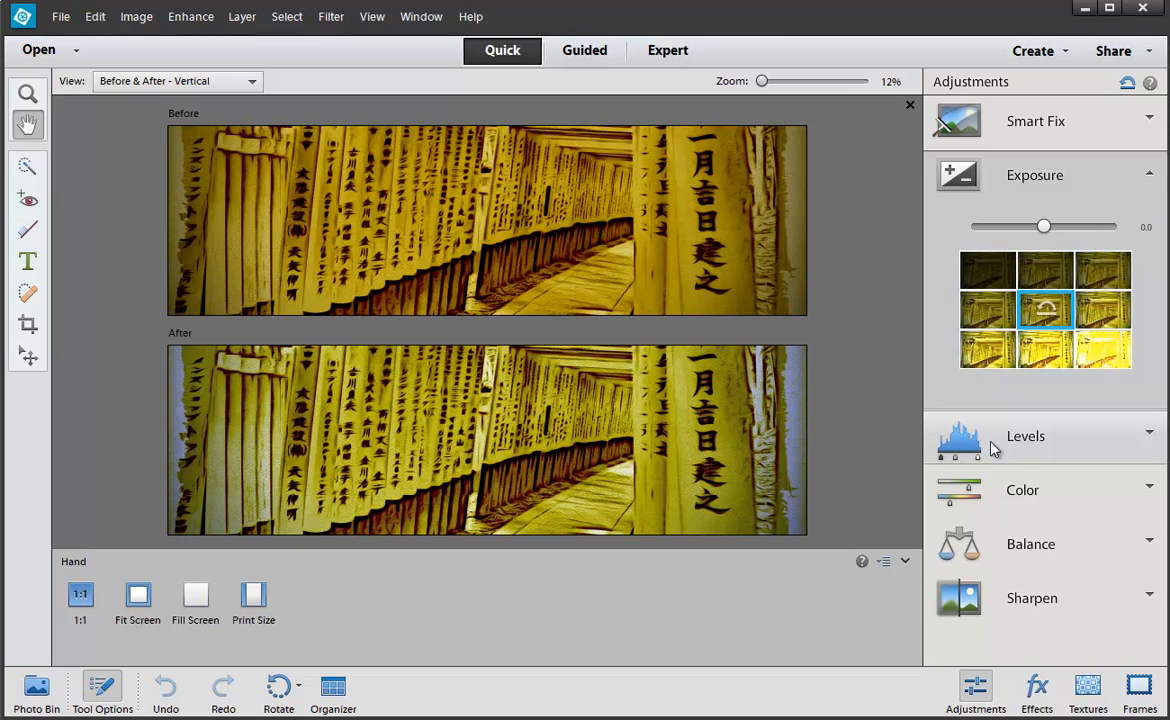
Return to Expert mode and revert the photo to its last saved version.
click(667, 52)
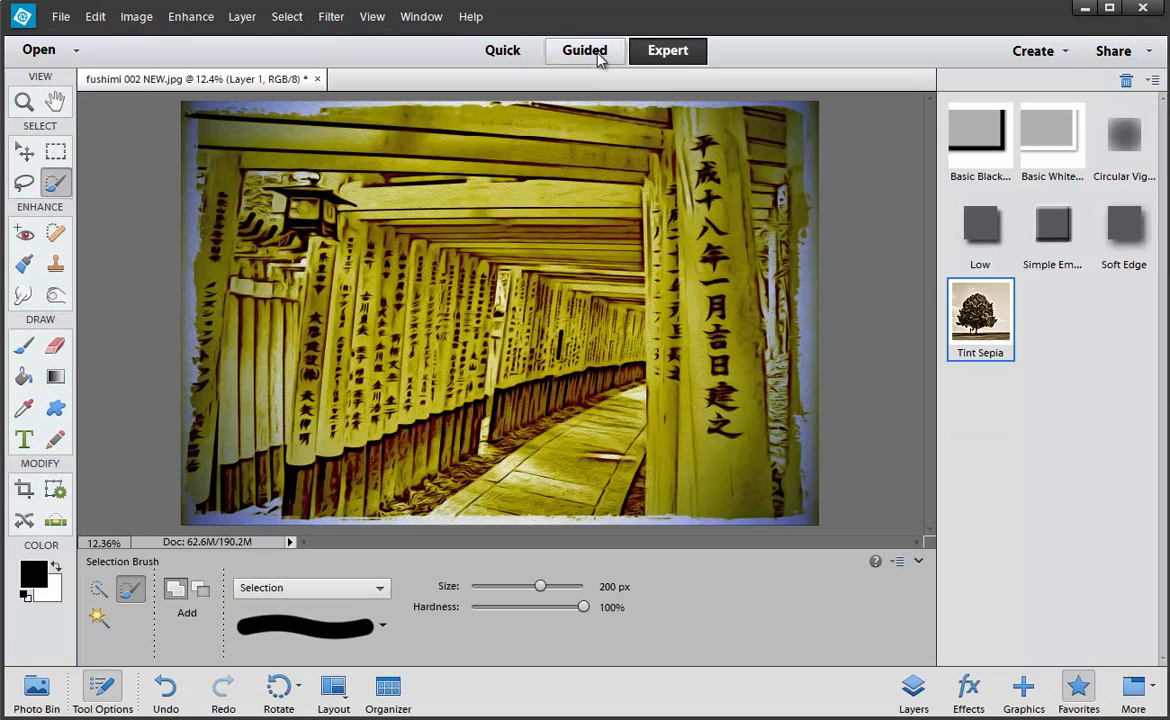
click(62, 20)
mouse_move(68, 91)
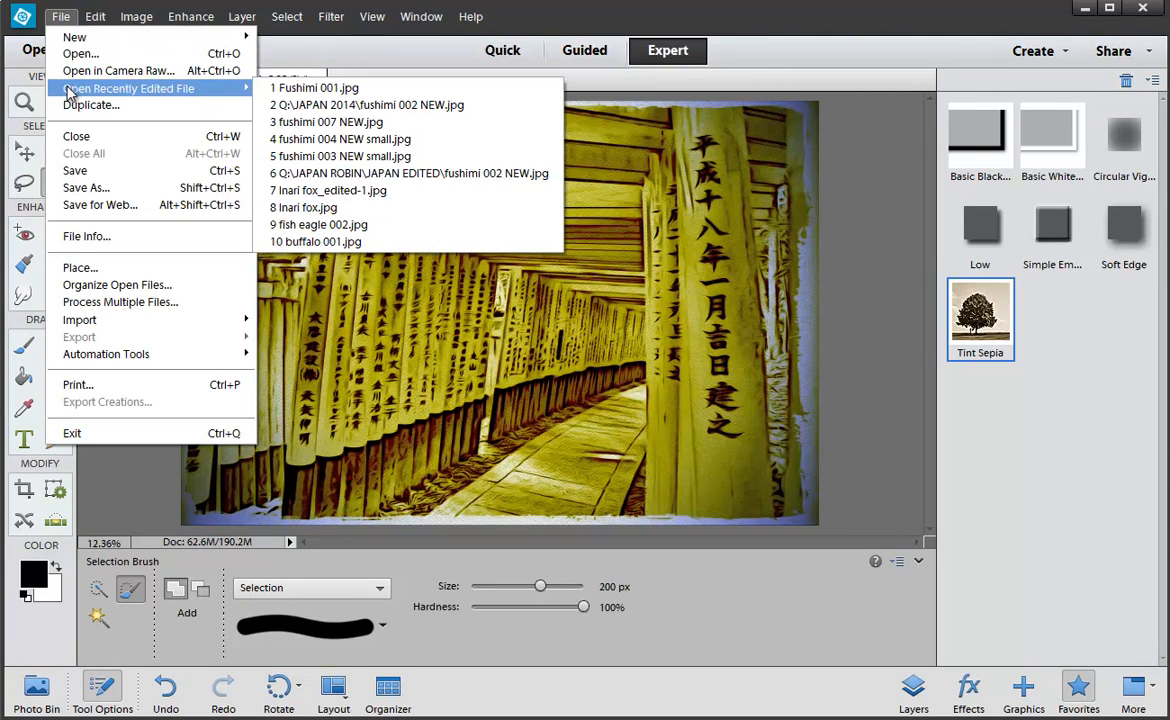
mouse_move(89, 17)
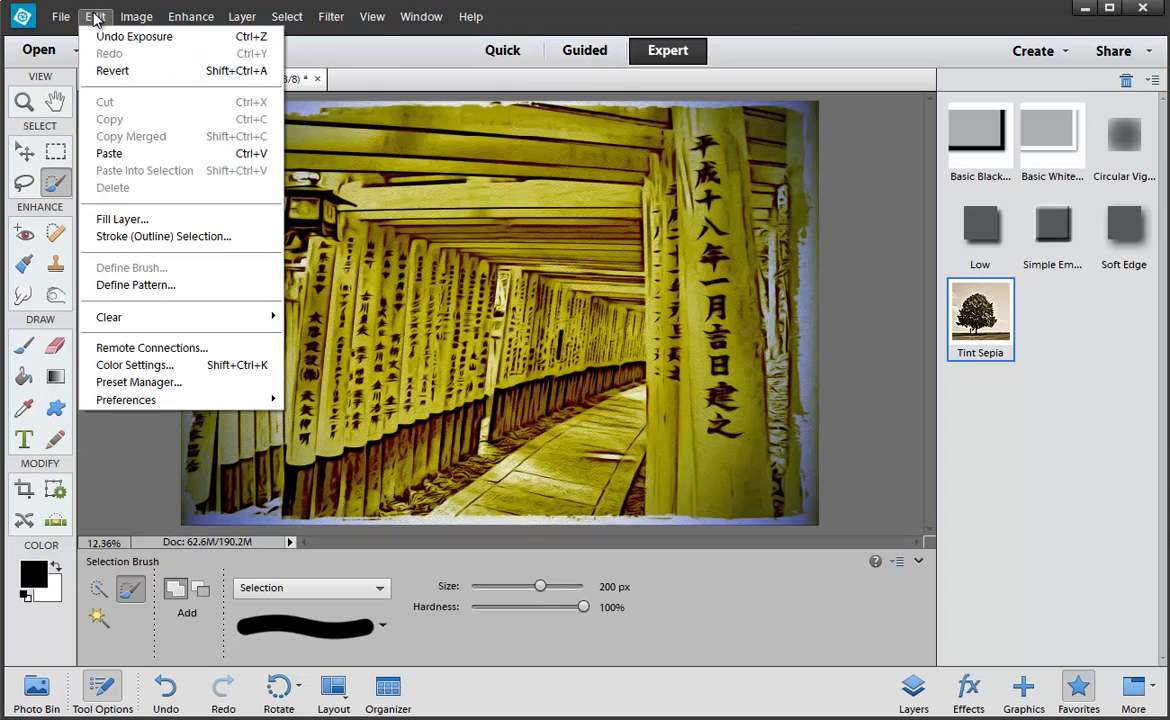
click(101, 75)
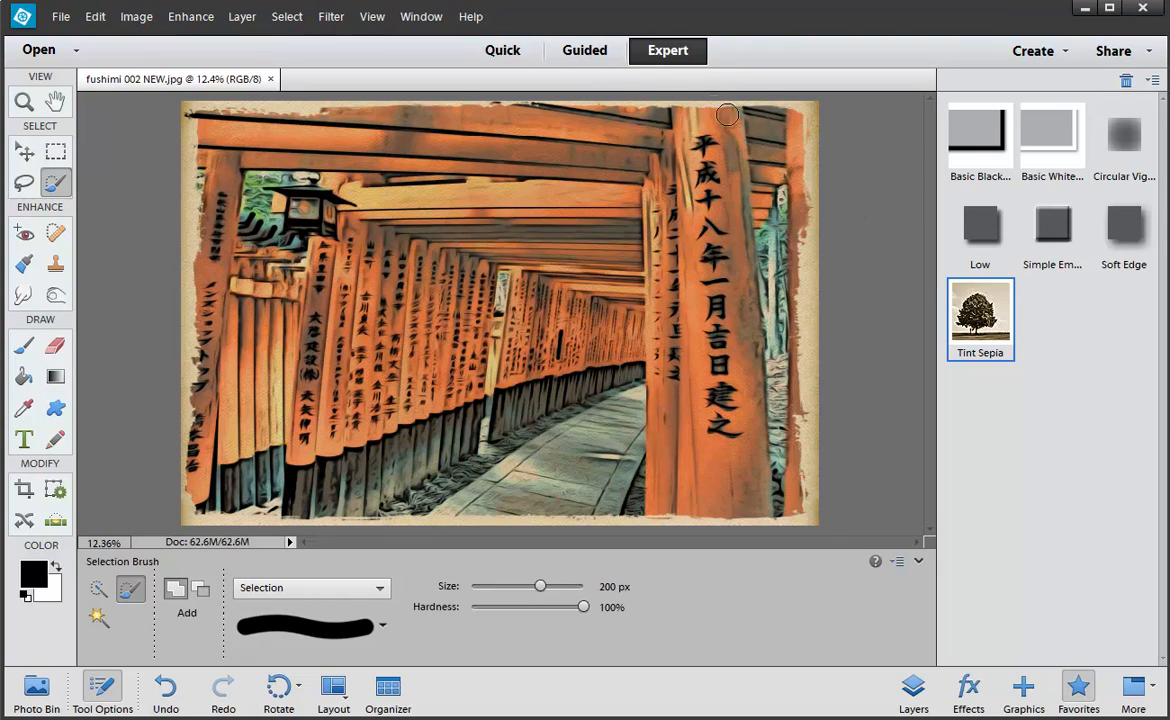
Switch to Guided mode and try the Brightness and Contrast touchup with Auto Fix and increased contrast.
click(592, 58)
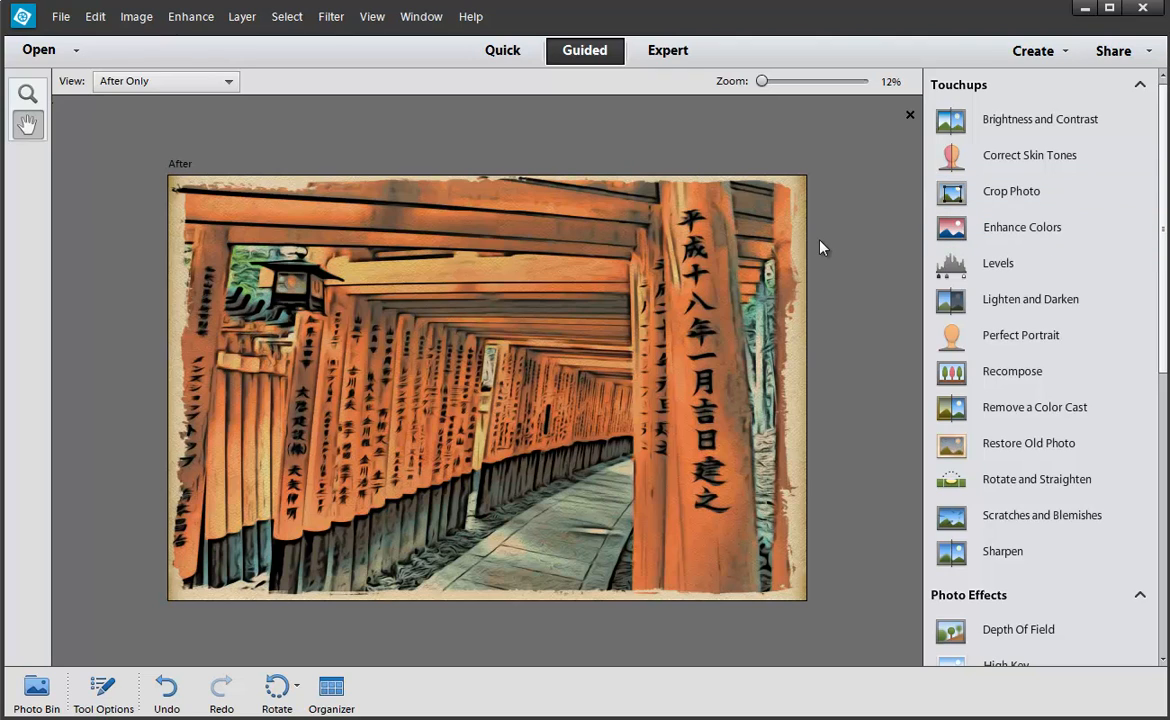
click(975, 122)
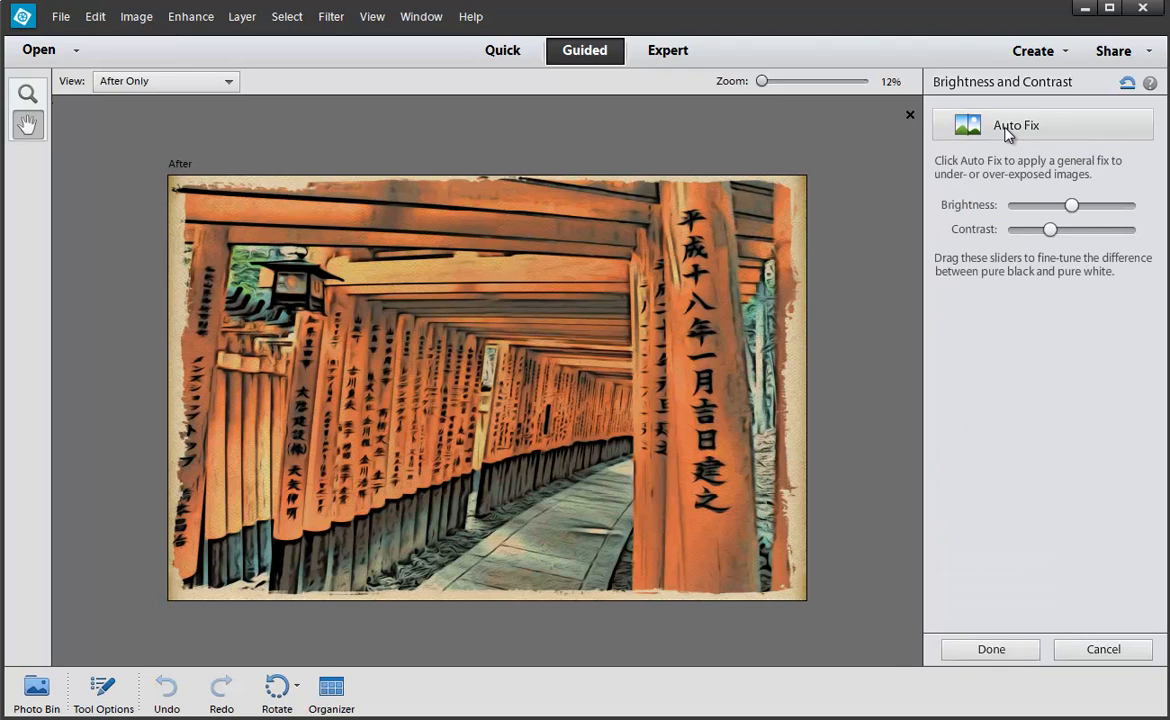
click(997, 125)
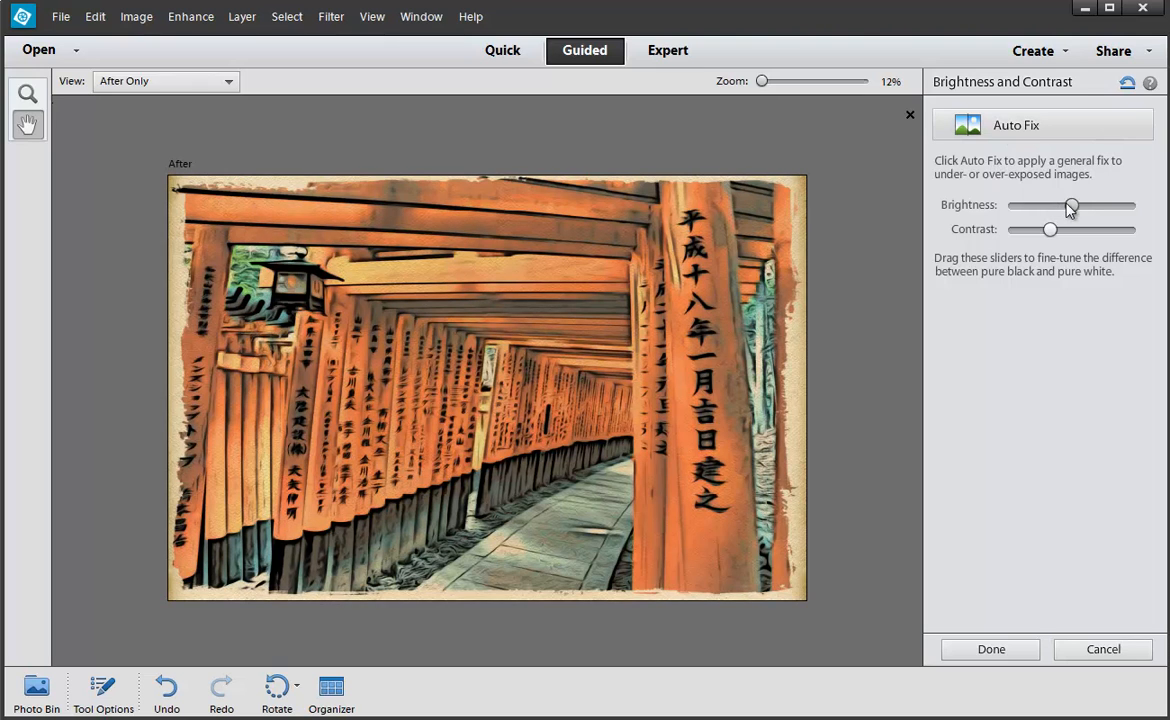
drag(1071, 205, 1104, 254)
mouse_move(1084, 205)
mouse_down()
mouse_move(1116, 207)
mouse_move(1071, 207)
mouse_up()
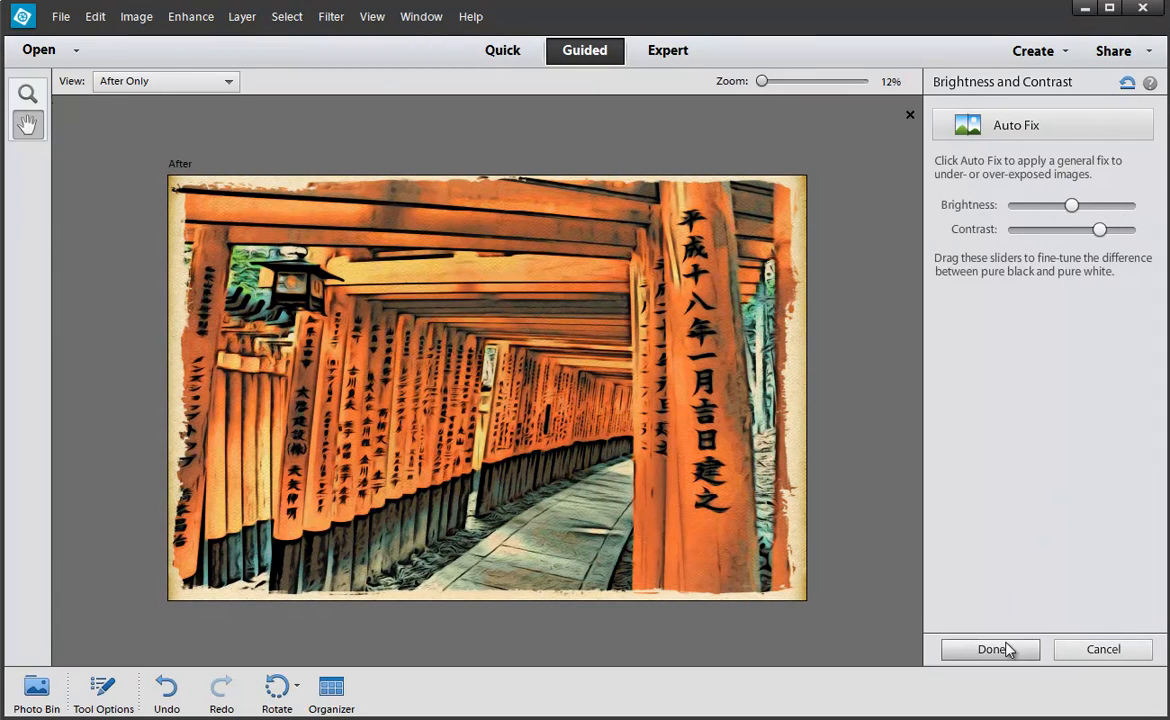
click(1066, 656)
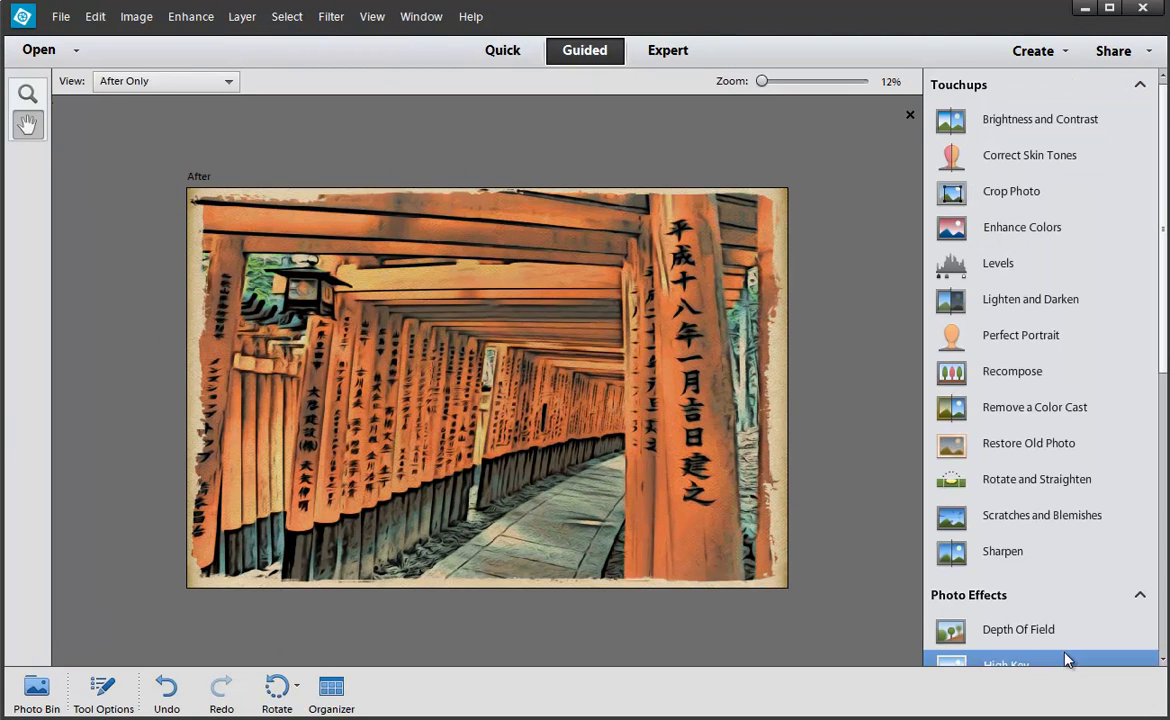
Try the Remove a Color Cast touchup by sampling the wooden gates in the photo.
scroll(1045, 424, down, 3)
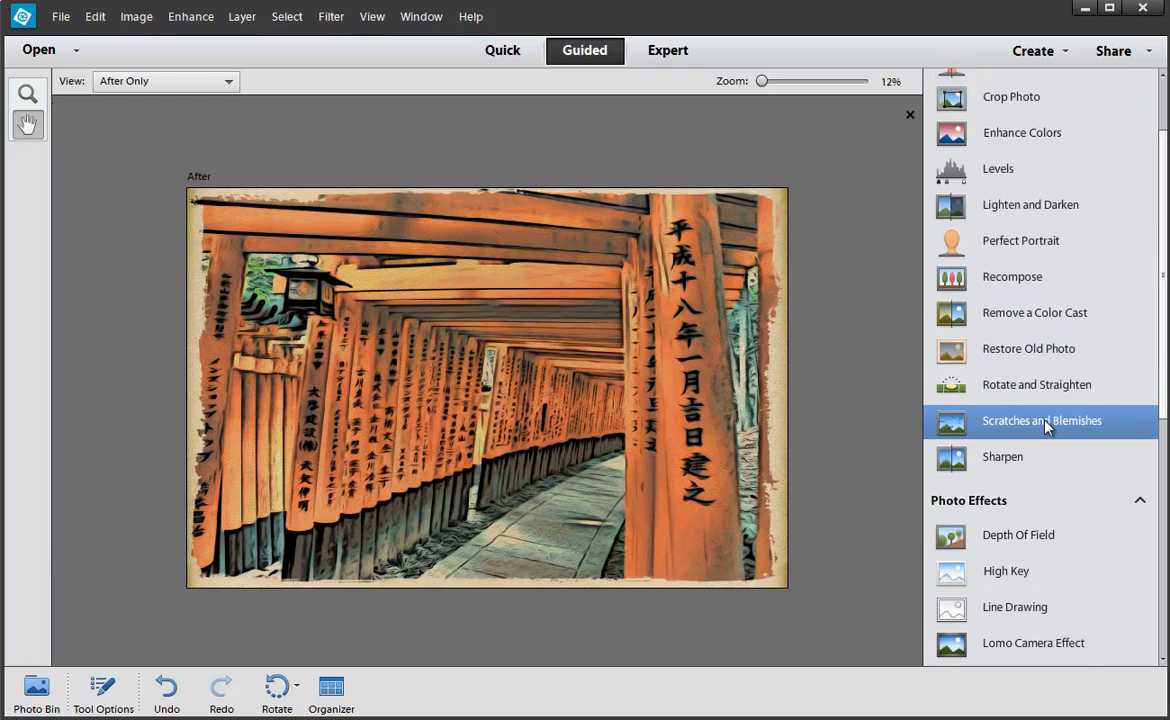
click(1030, 316)
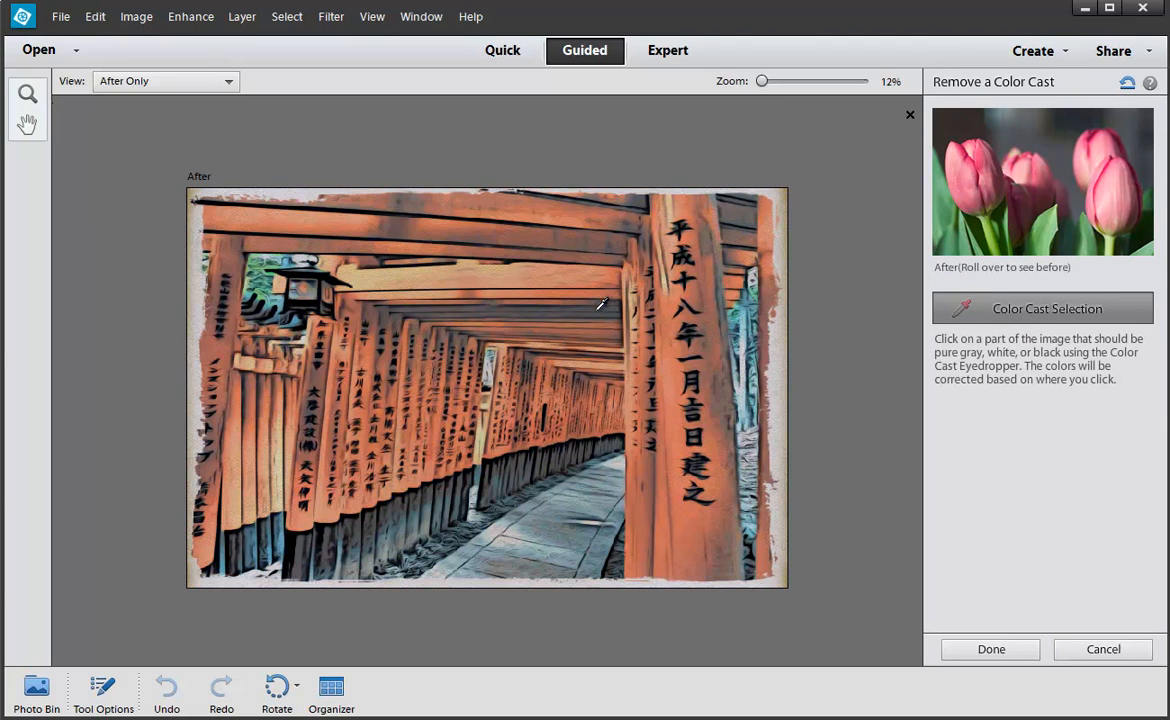
click(357, 343)
click(571, 301)
click(1104, 649)
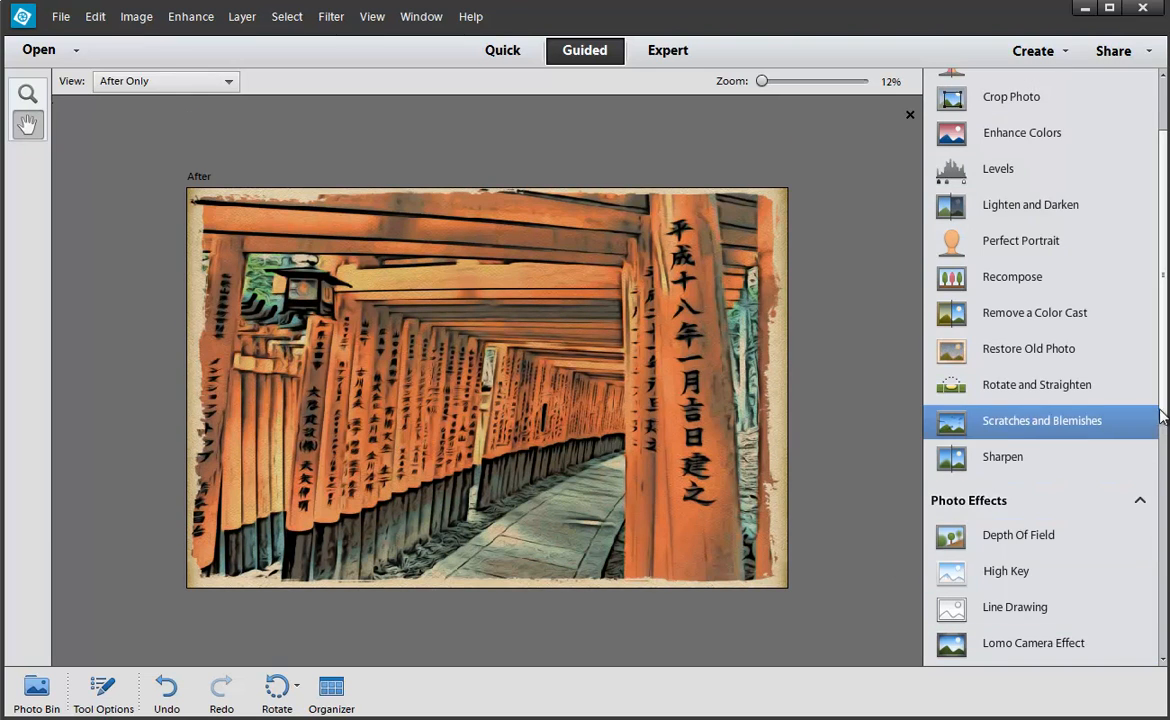
Review the Guided Photo Effects and the availability of the Enhance commands, and return to Expert mode.
drag(1163, 419, 1158, 520)
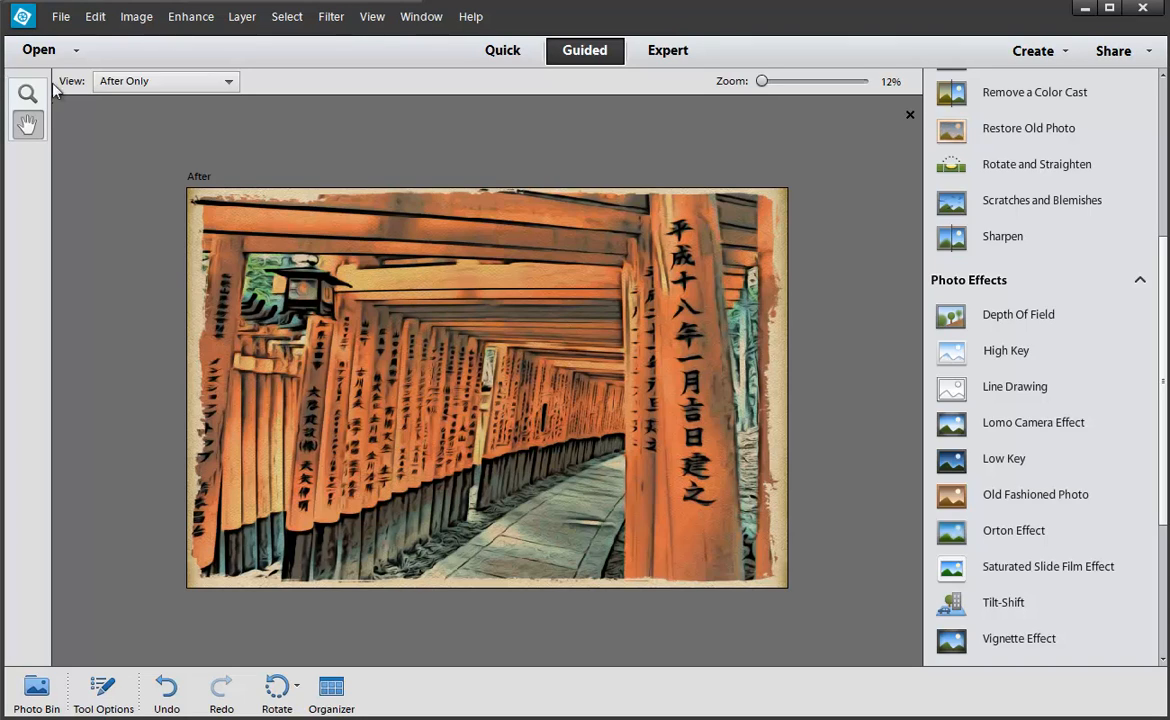
click(193, 20)
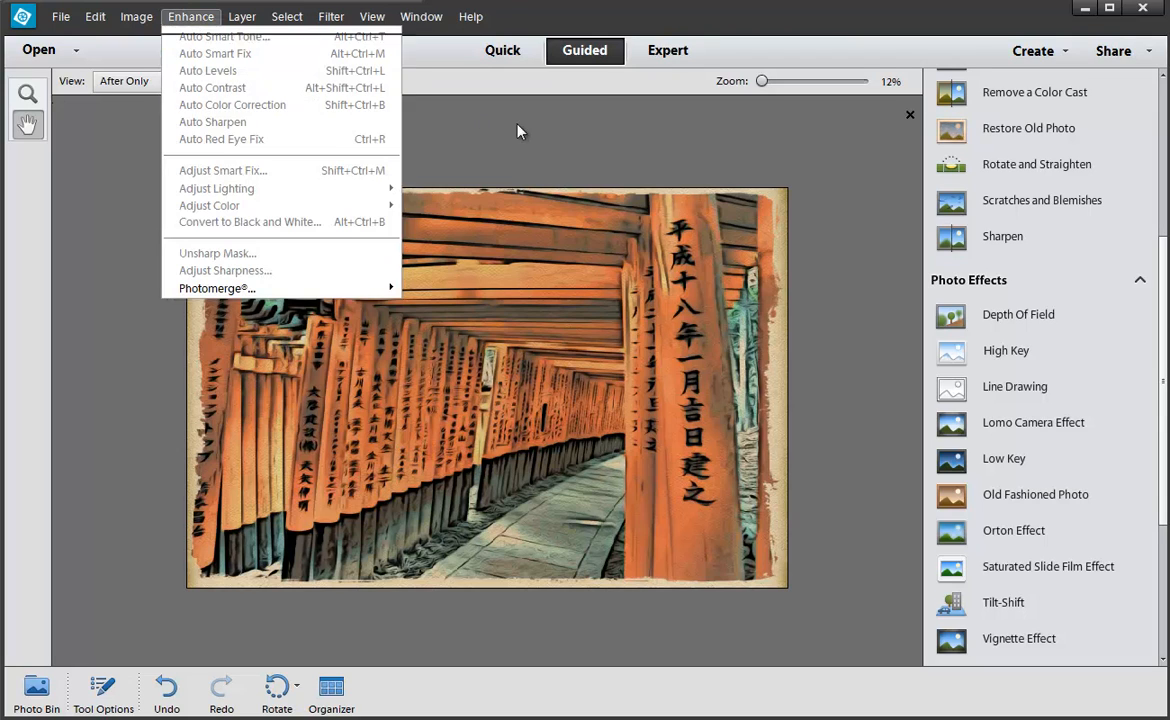
click(600, 80)
click(662, 58)
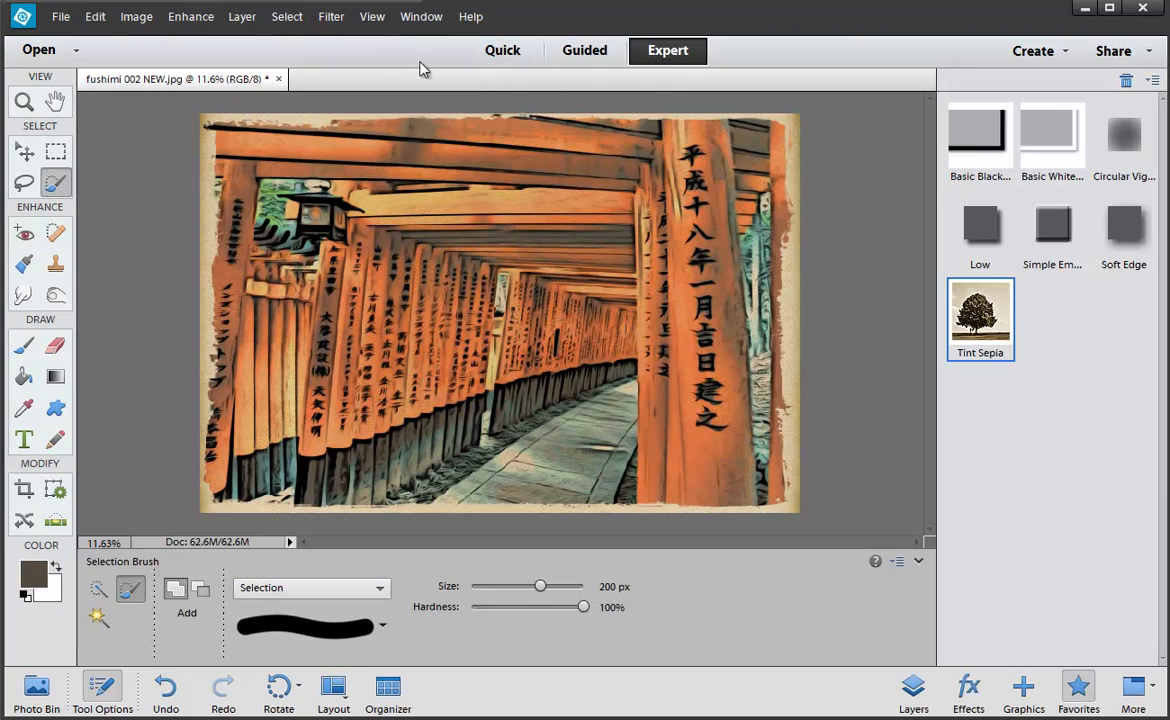
Check the Enhance commands in Guided mode with the Before & After - Horizontal view, and switch back to Expert mode.
click(543, 56)
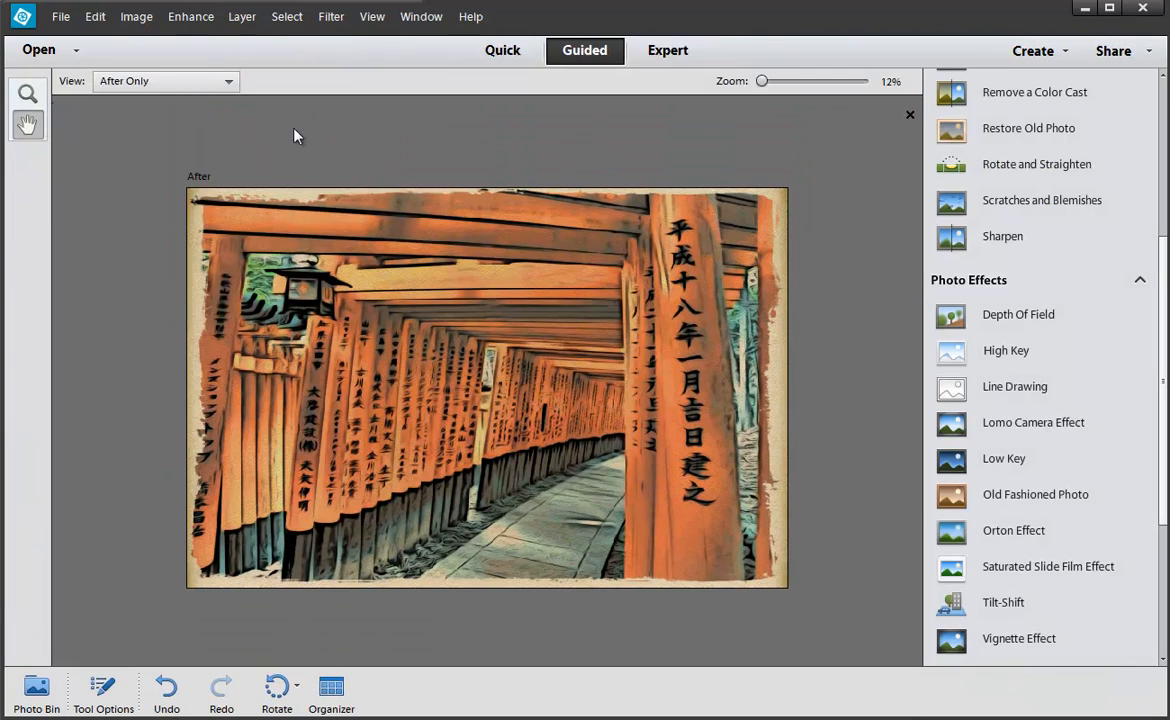
click(195, 82)
click(190, 128)
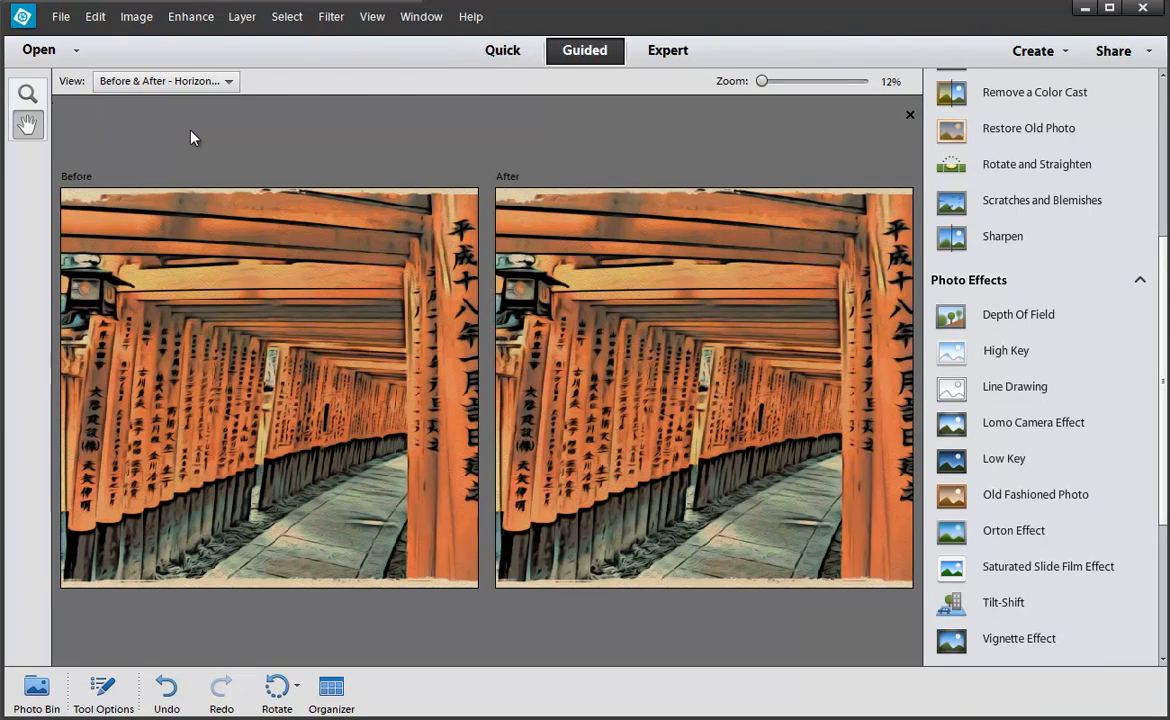
click(203, 20)
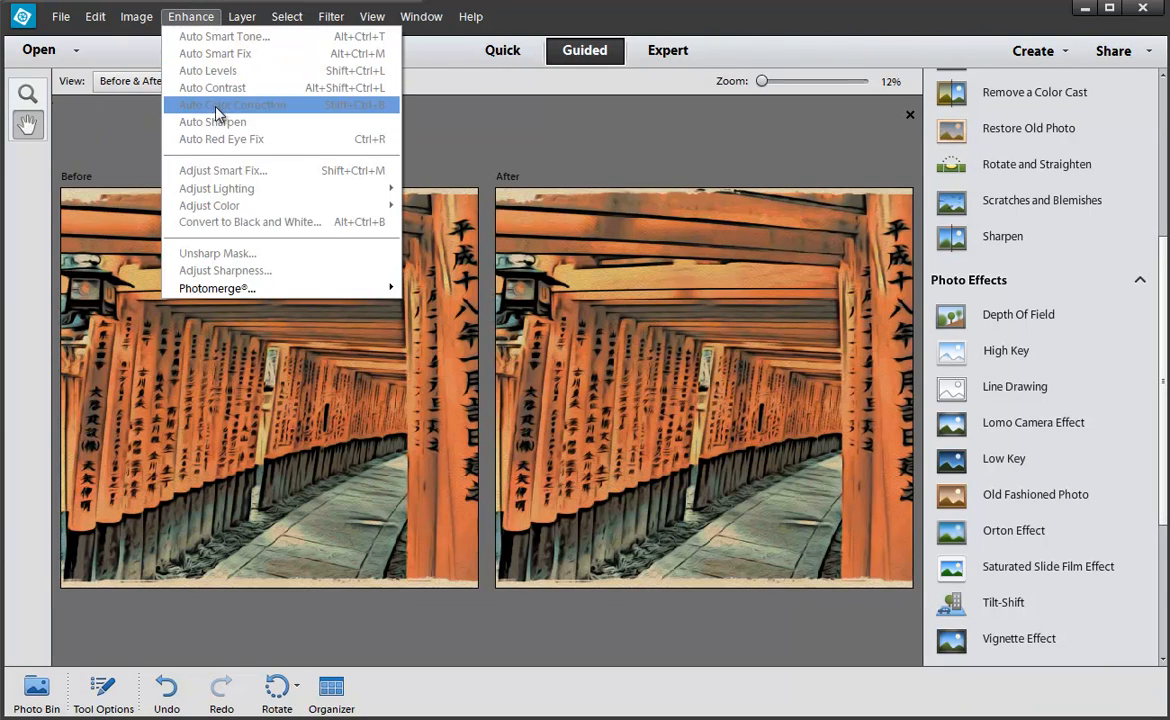
click(555, 133)
click(641, 60)
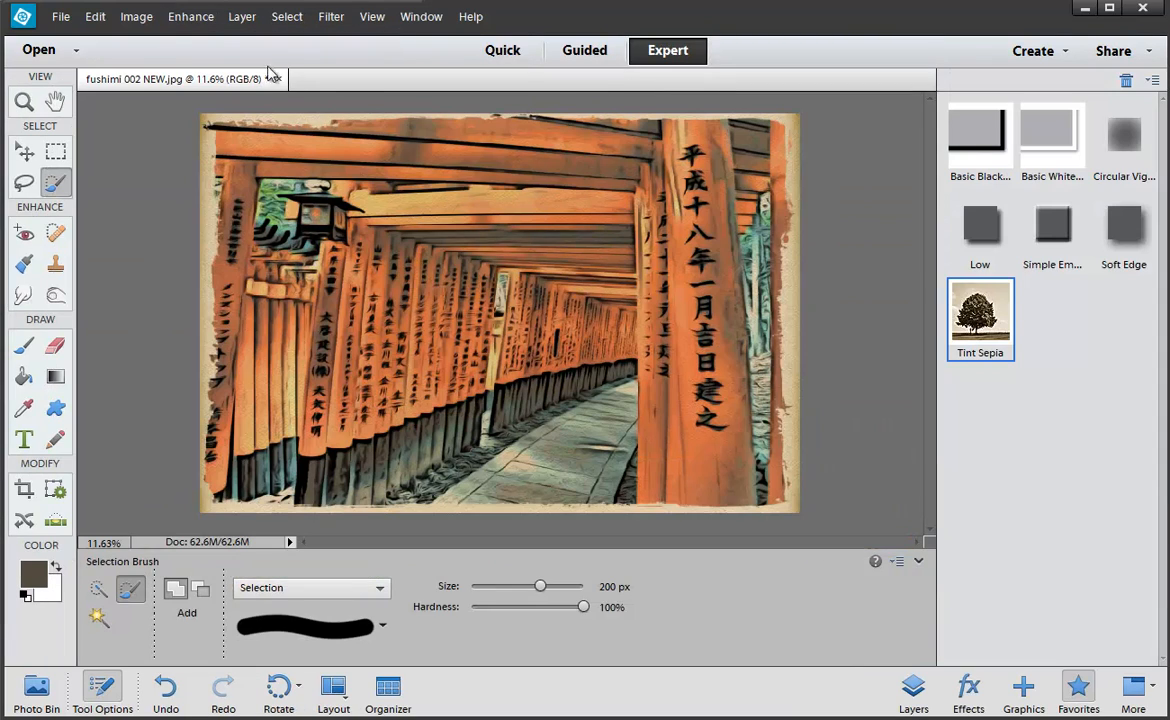
Examine the Enhance commands available in Expert mode, including the Adjust Lighting and Adjust Color options.
click(192, 17)
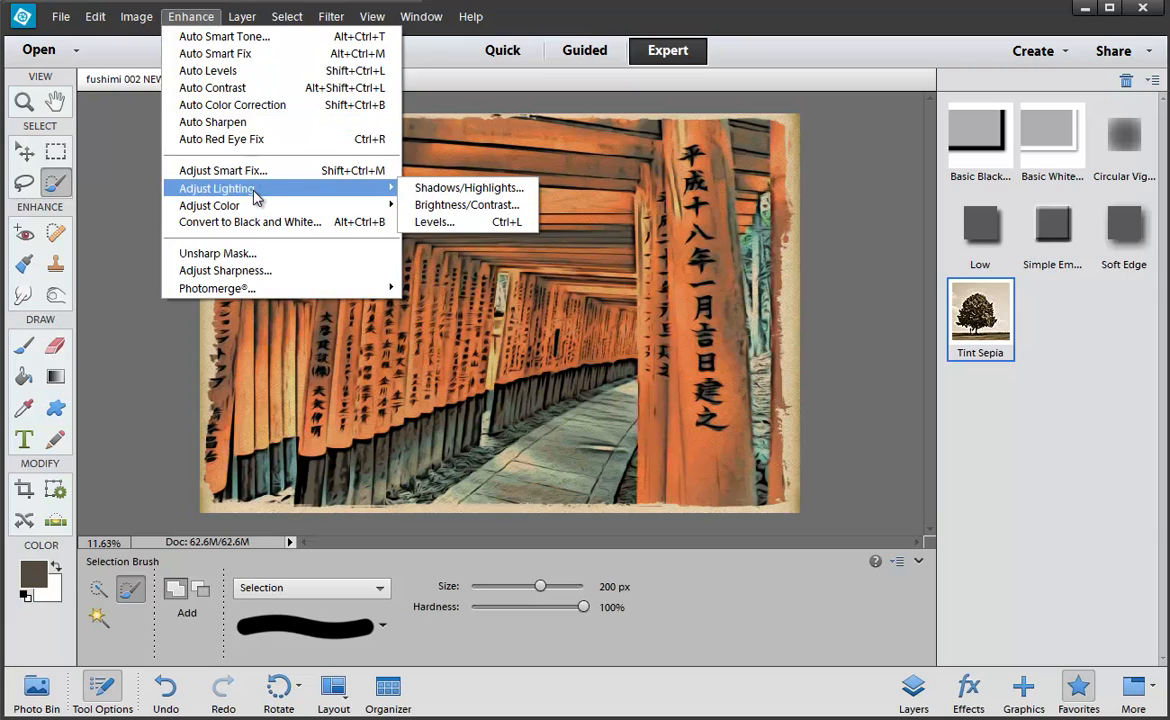
mouse_move(253, 208)
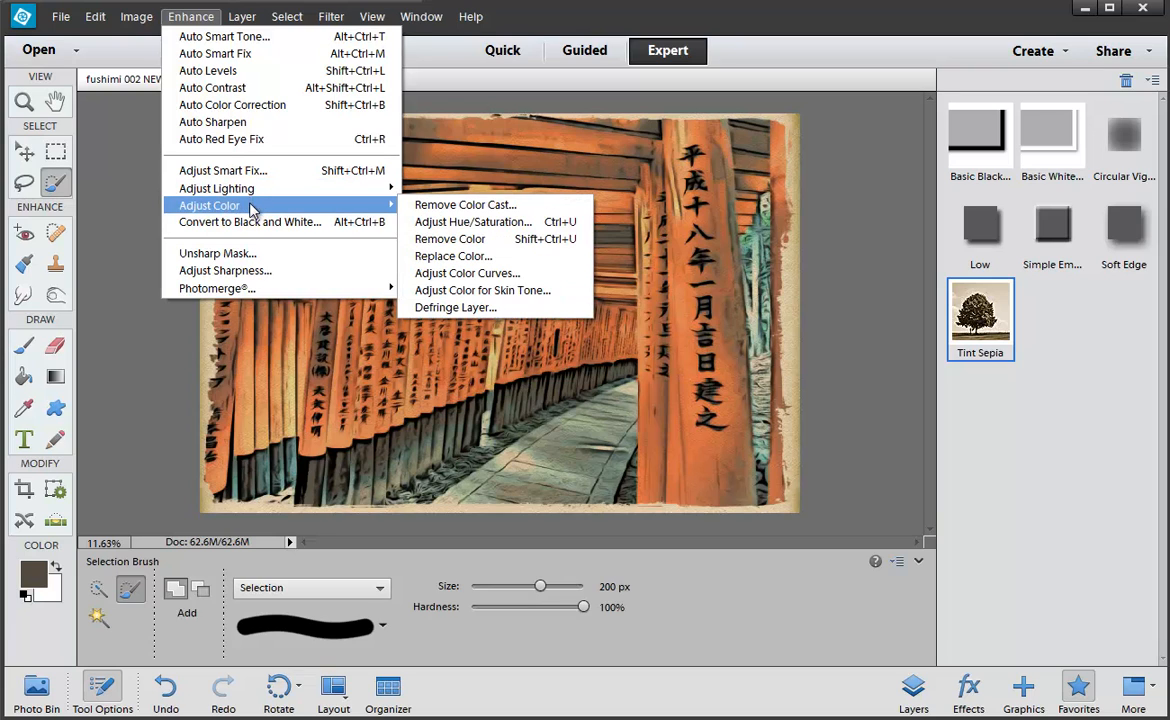
click(239, 56)
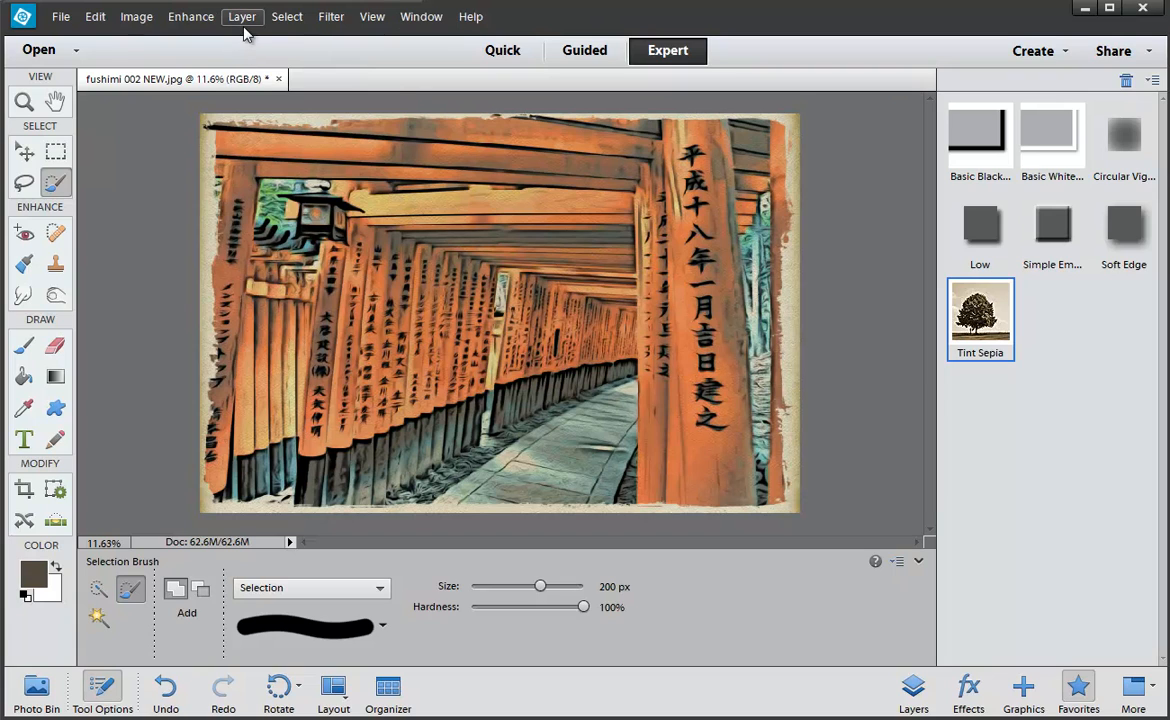
Try the Adjust Smart Fix command on the photo with a fix amount of 82%, and cancel it.
click(205, 18)
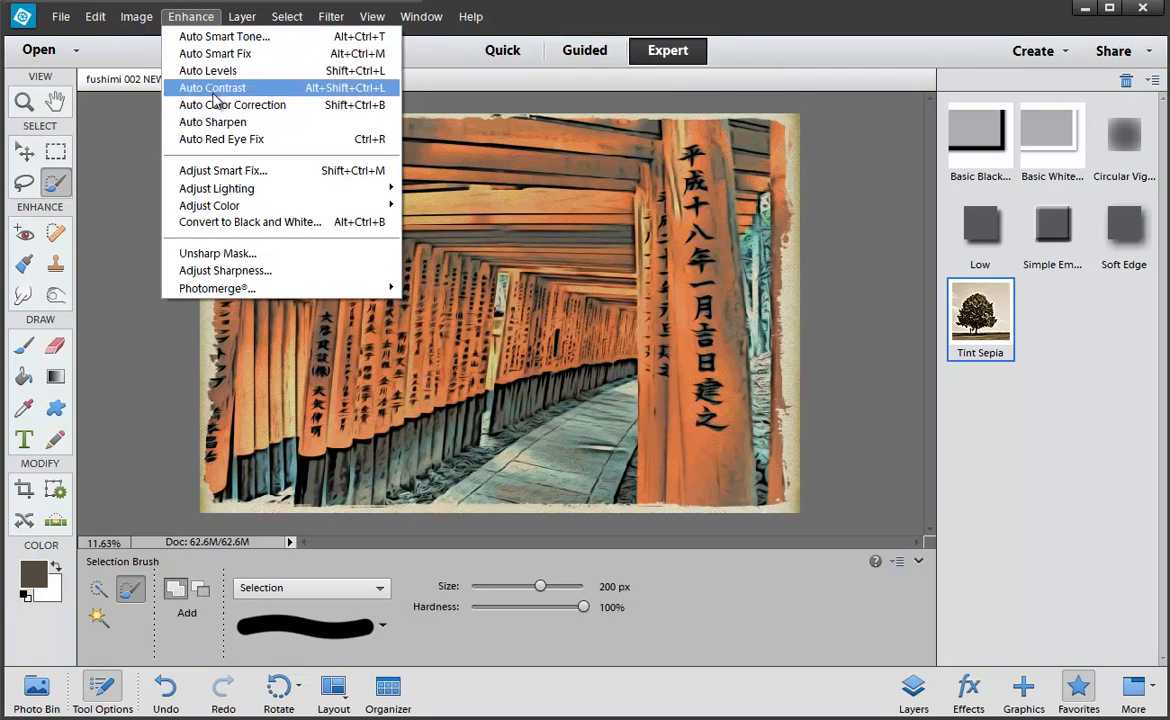
click(224, 171)
drag(238, 225, 335, 233)
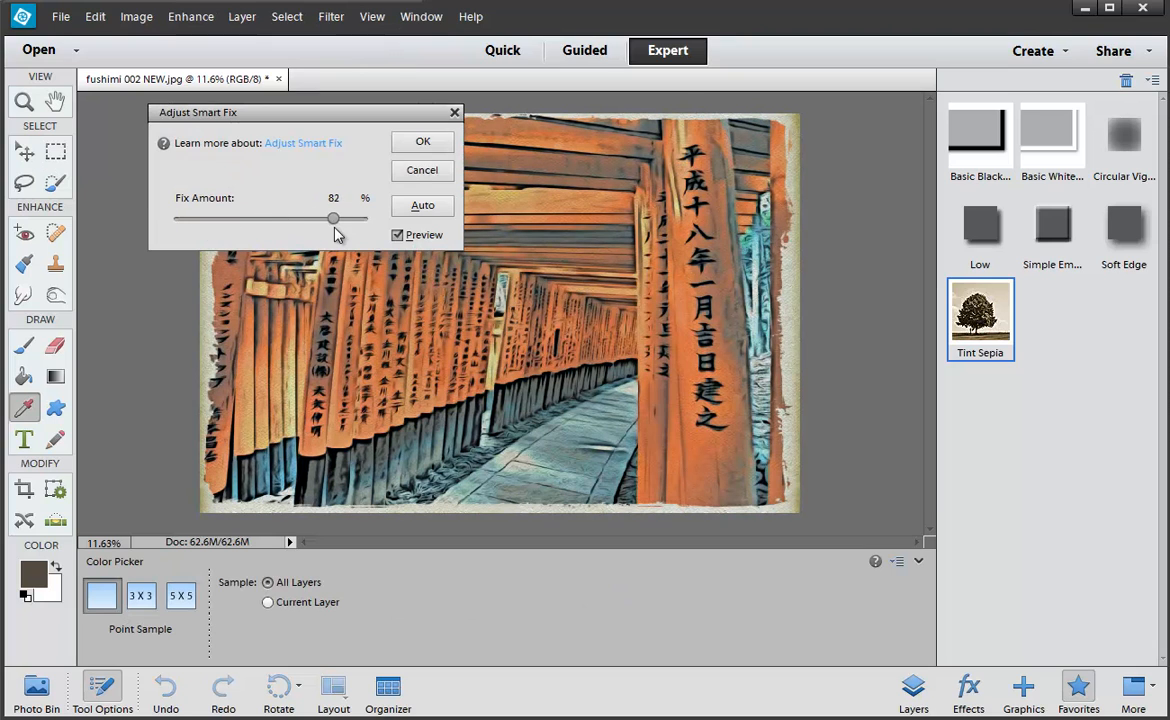
click(420, 172)
key(a)
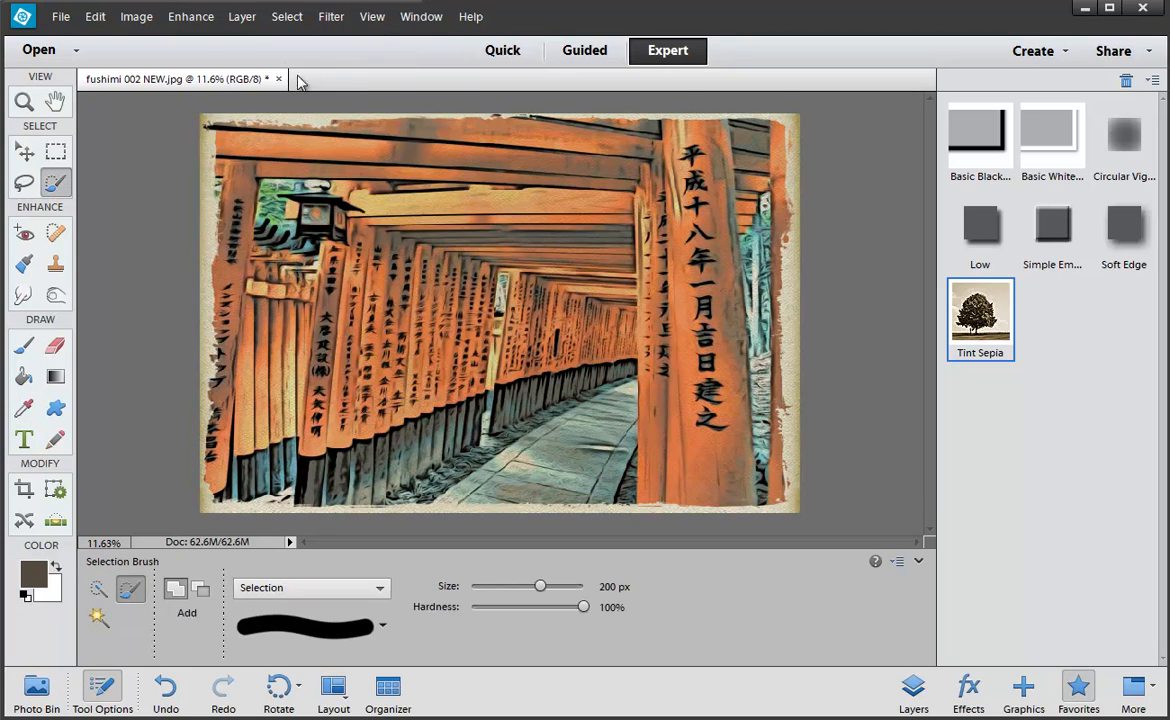
Review the automatic correction commands in the Enhance options, such as Auto Smart Fix and Auto Contrast.
click(192, 19)
click(205, 56)
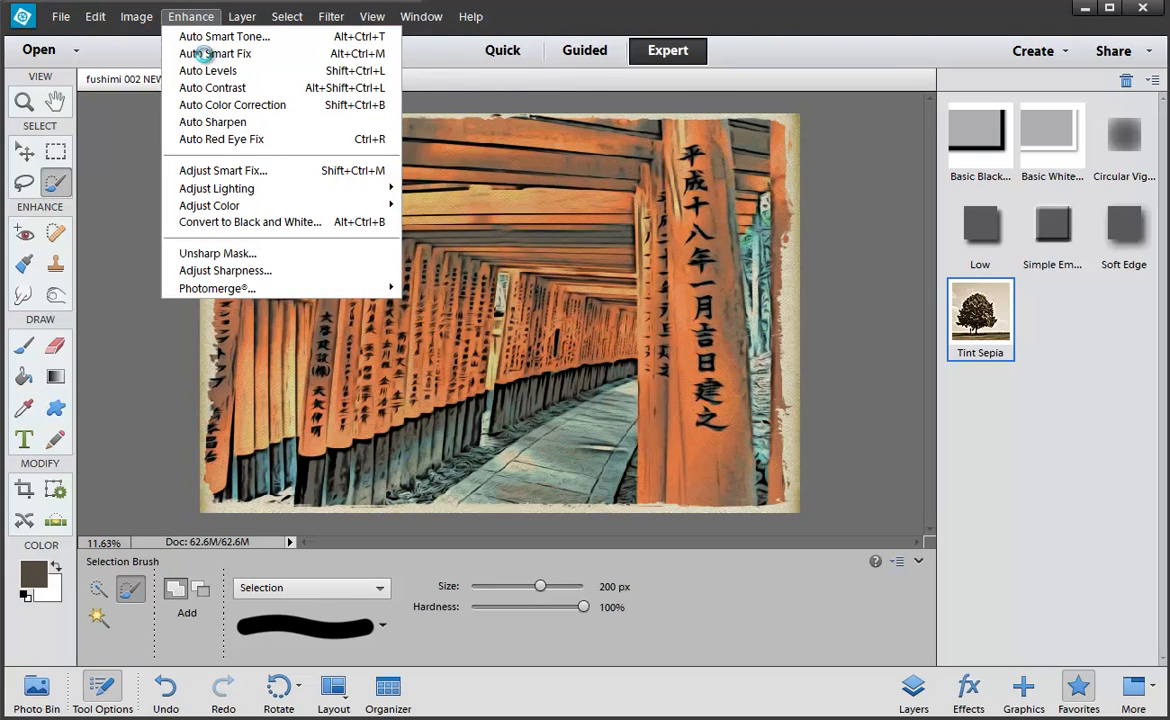
click(192, 17)
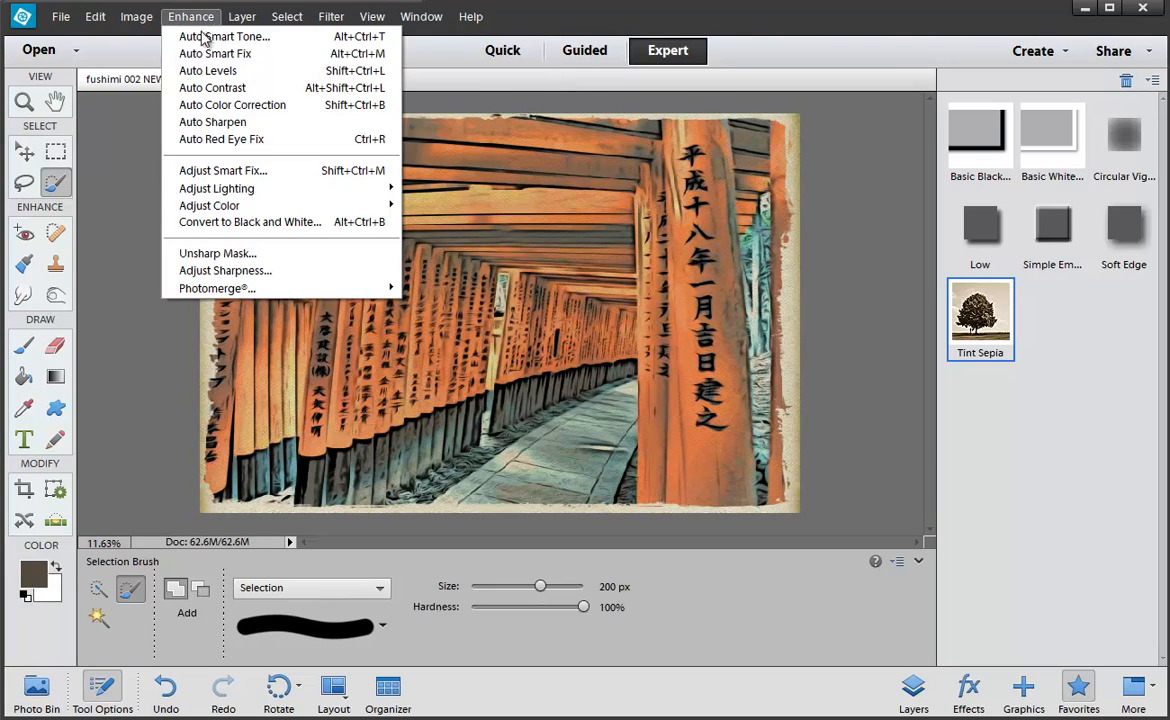
click(212, 89)
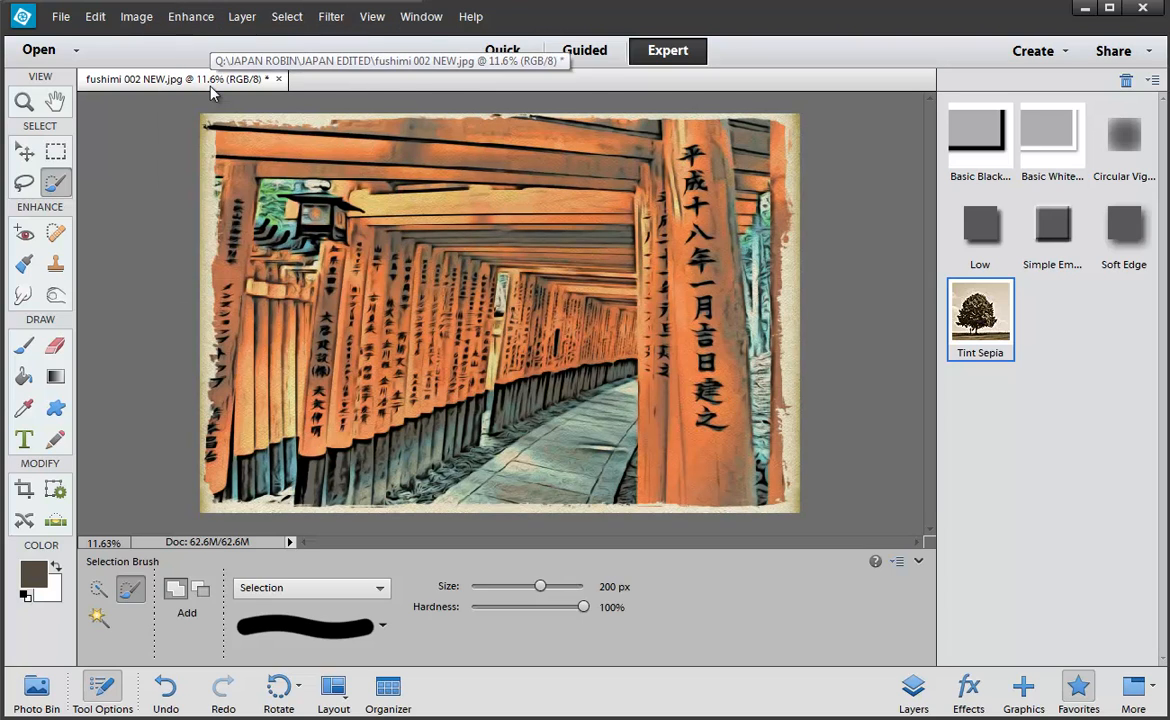
Try a Levels adjustment on the RGB channel with input levels 29, 1.24 and 232 and output white 232.
click(191, 17)
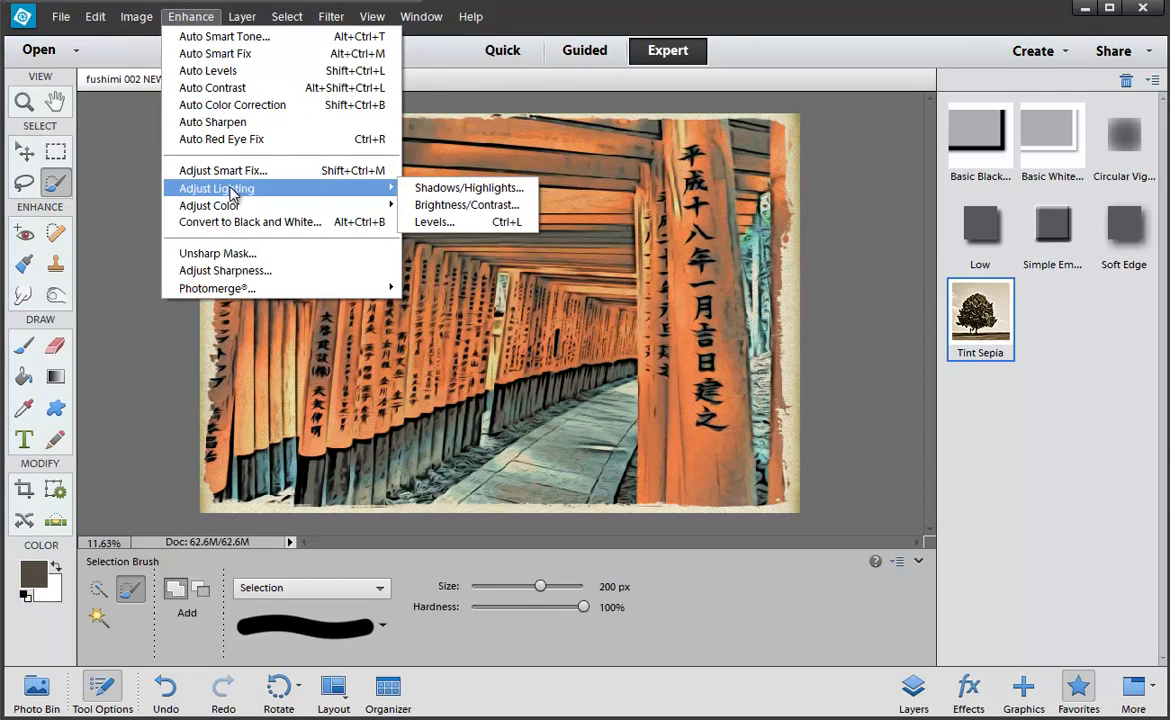
click(435, 219)
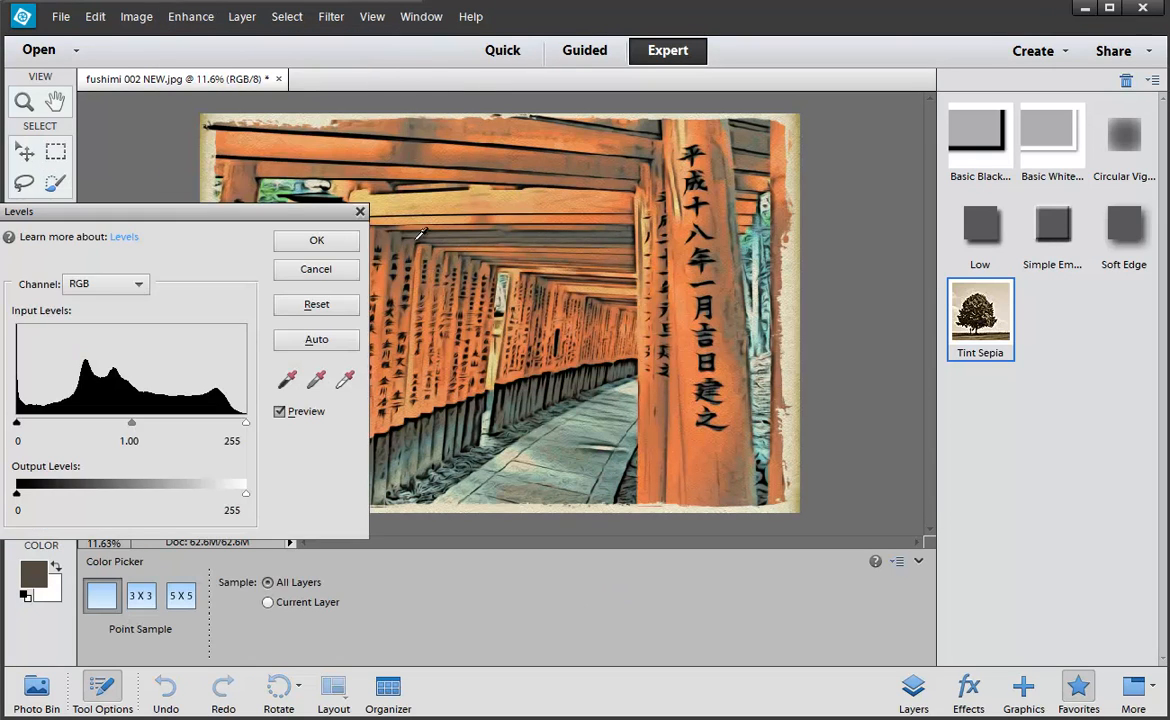
drag(265, 212, 439, 305)
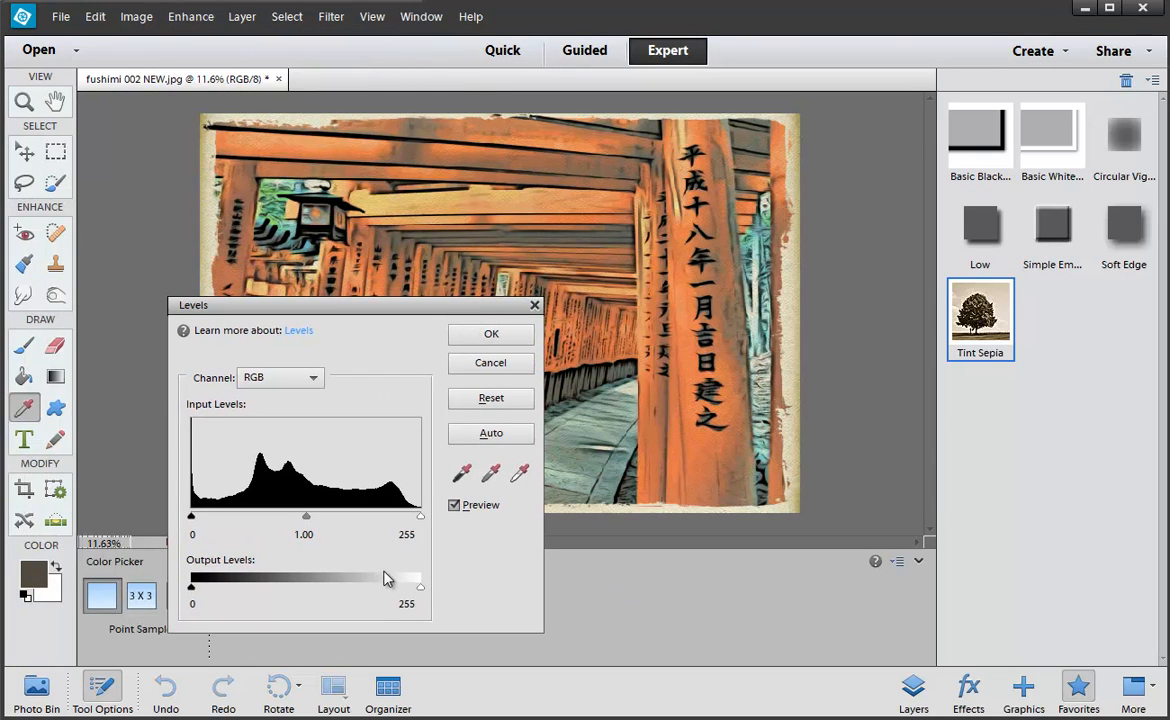
mouse_move(420, 588)
mouse_down()
mouse_move(366, 595)
mouse_move(404, 598)
mouse_up()
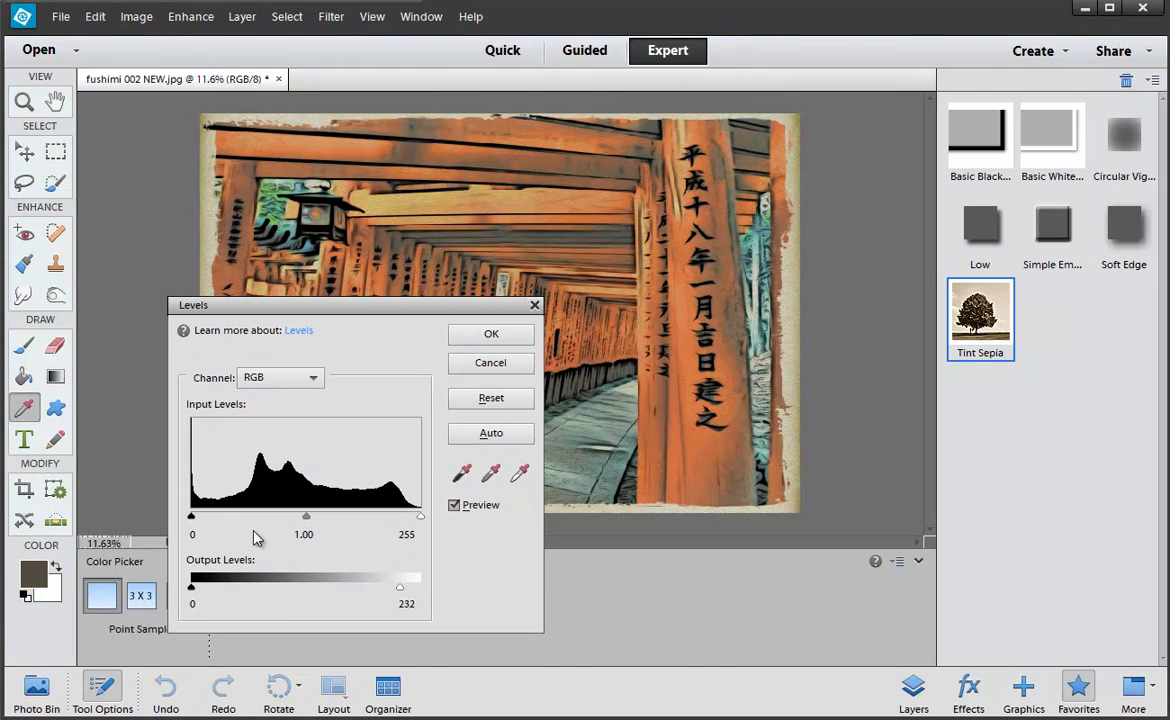
drag(192, 516, 218, 518)
drag(318, 518, 294, 518)
drag(420, 520, 403, 522)
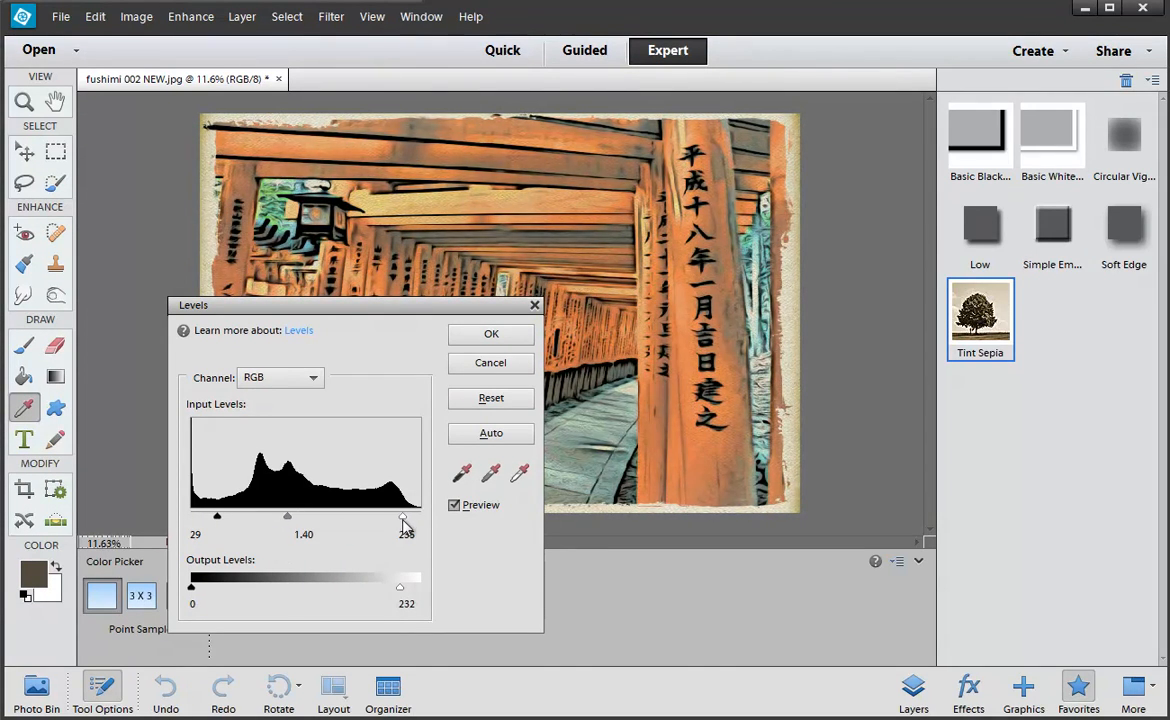
drag(287, 520, 297, 518)
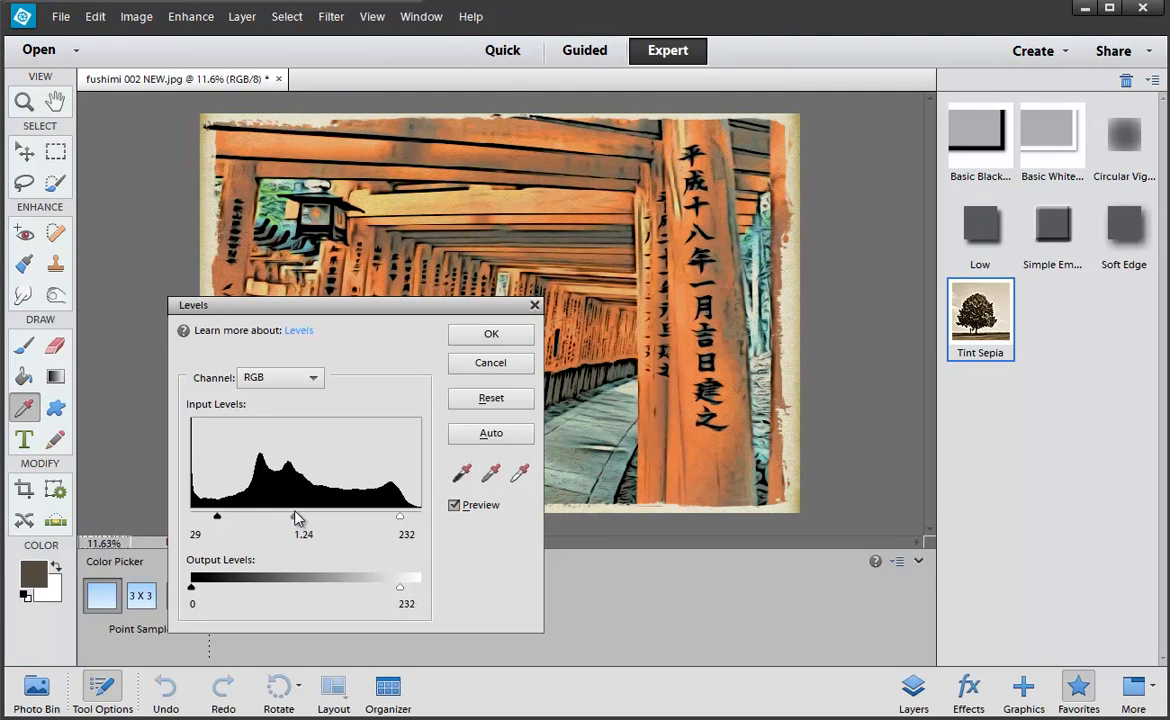
Try a midtone input level of 1.26 on the Red channel, discard the Levels adjustment, and briefly reopen and cancel Levels.
click(268, 377)
click(255, 408)
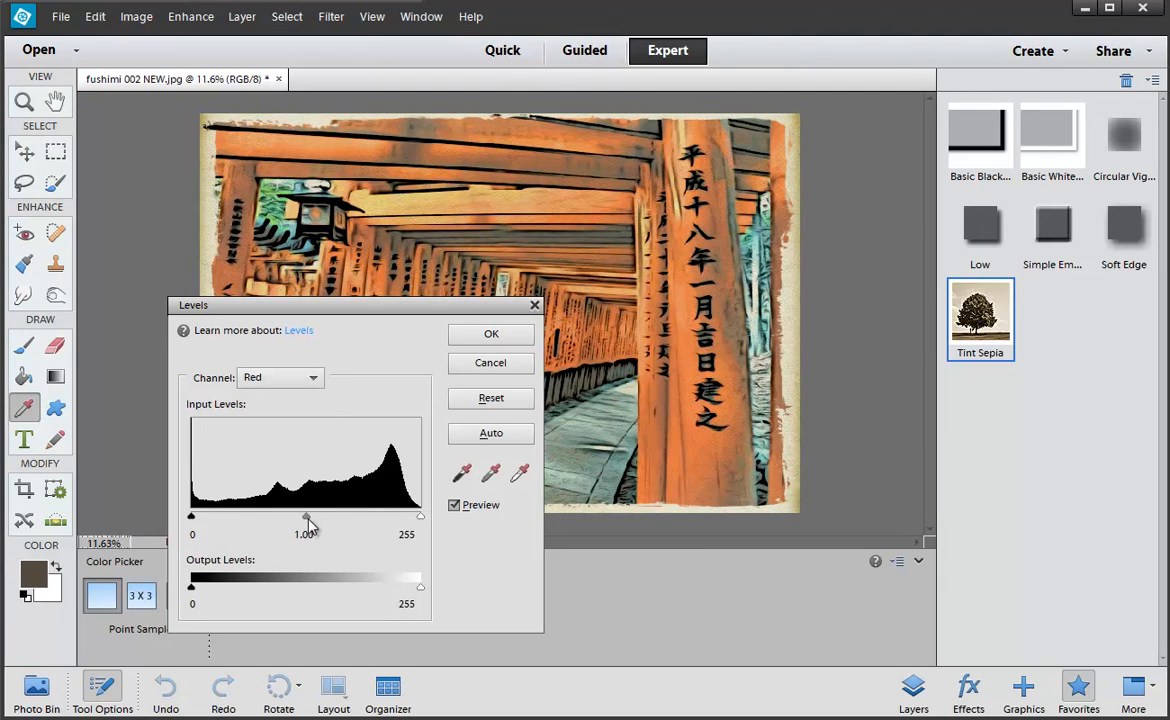
mouse_move(306, 516)
mouse_down()
mouse_move(337, 519)
mouse_move(272, 519)
mouse_move(287, 519)
mouse_up()
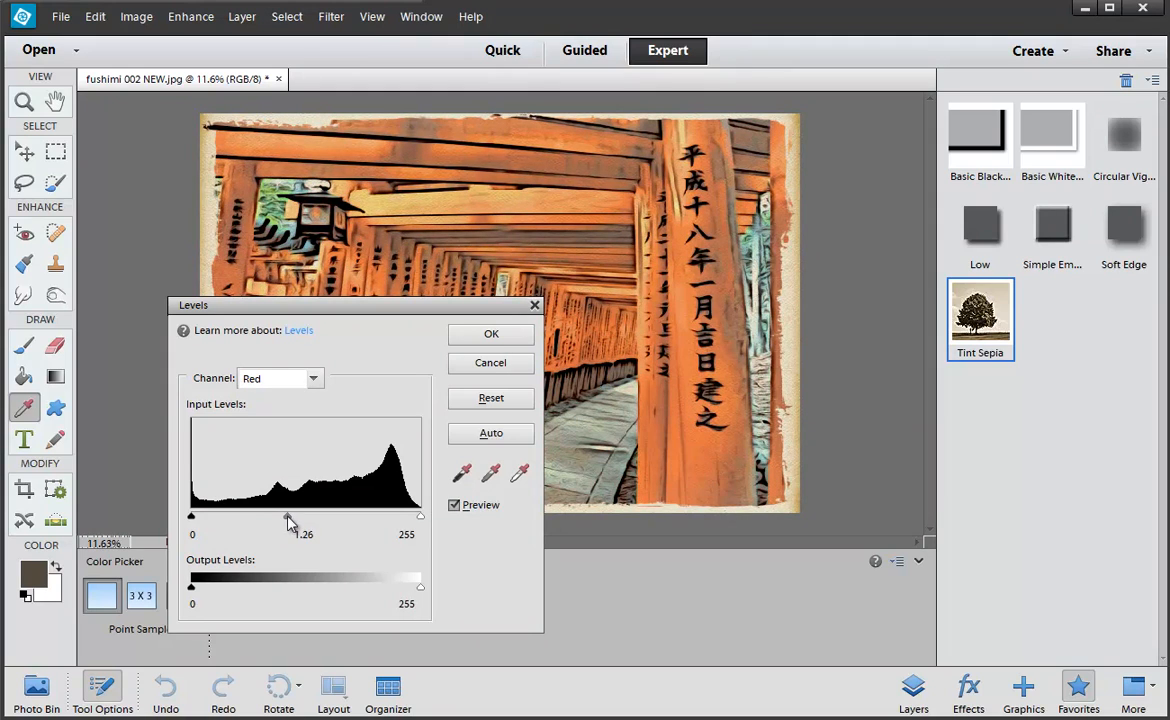
click(475, 362)
key(a)
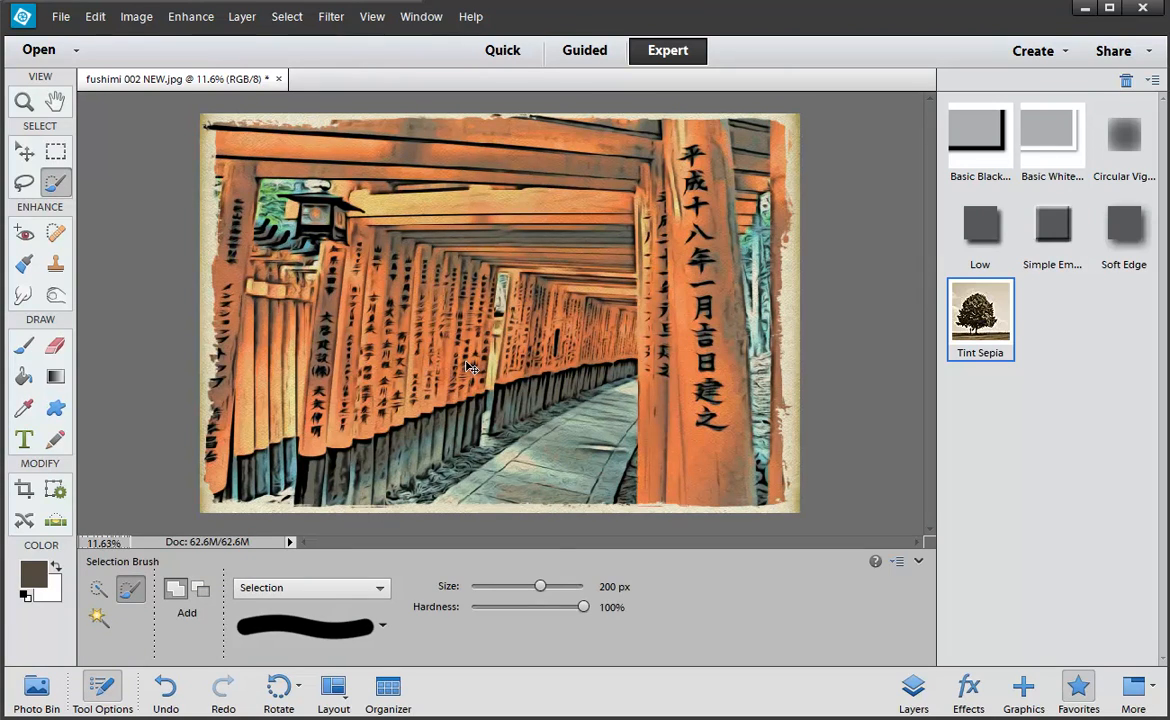
key(ctrl+l)
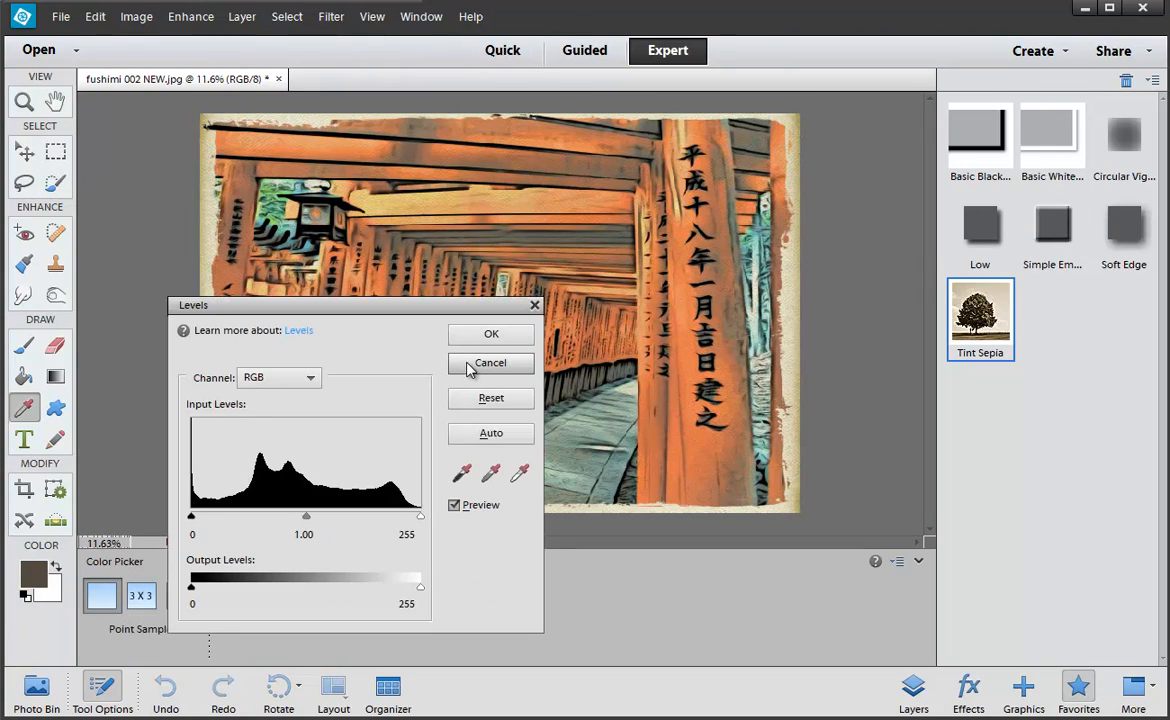
click(470, 366)
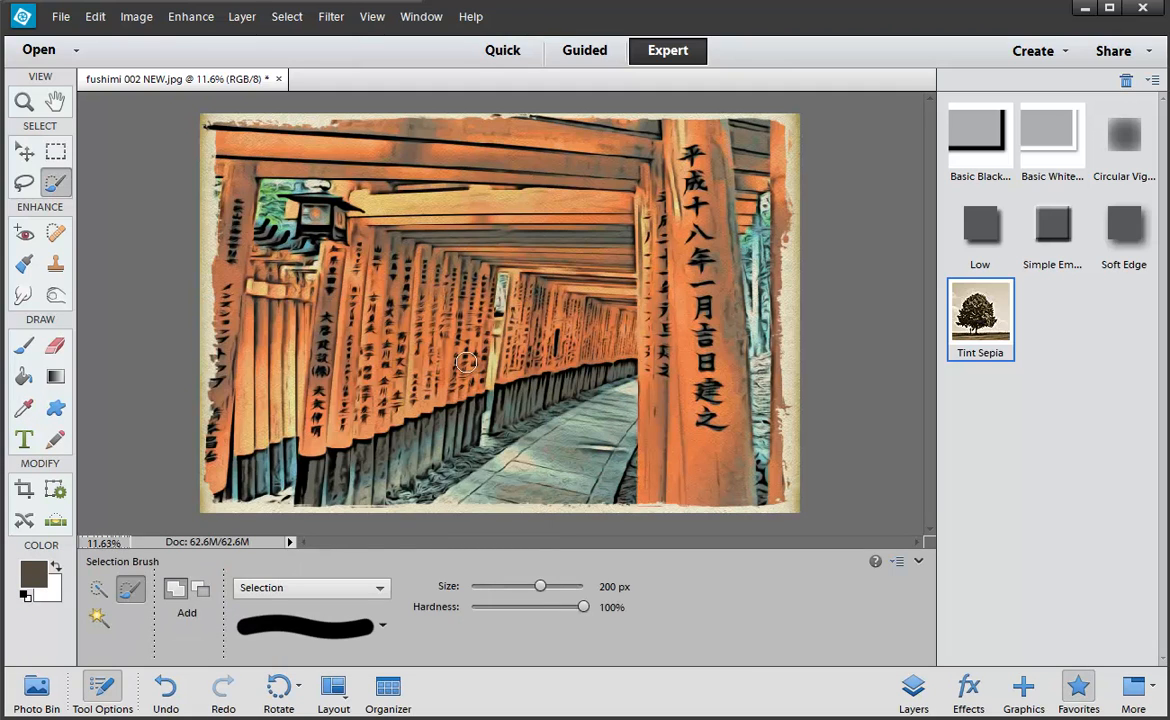
Try Hue/Saturation on the Reds with saturation at -100 and at +15, and cancel the adjustment.
click(185, 17)
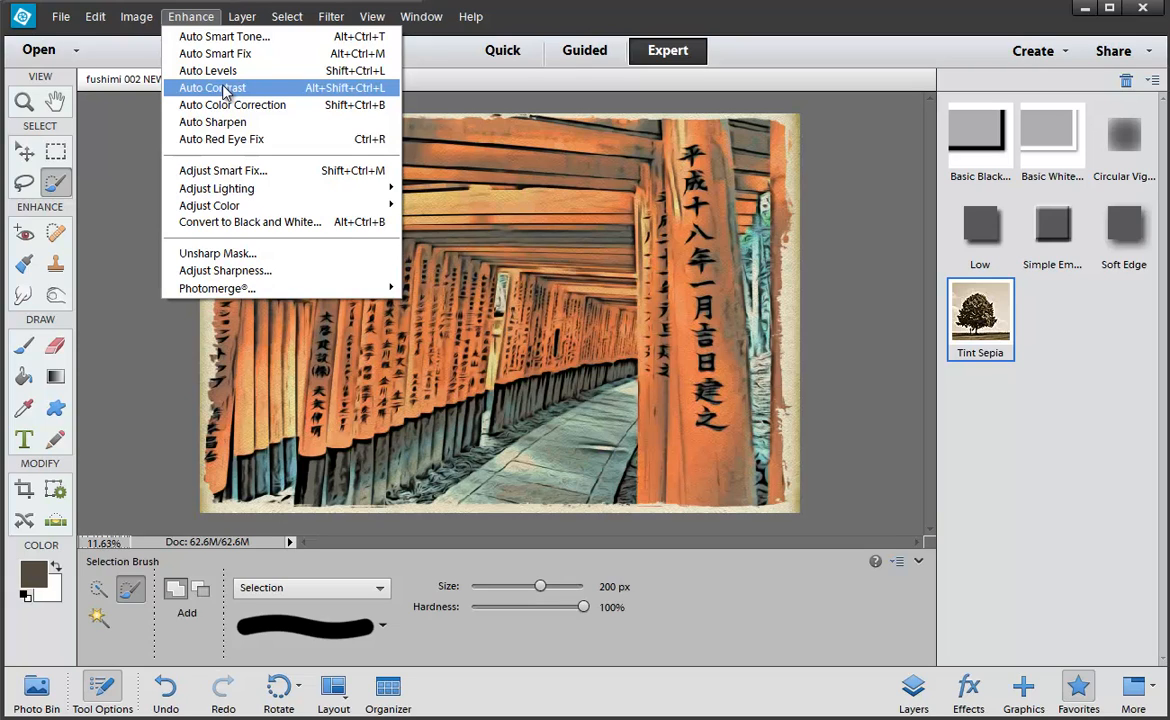
mouse_move(238, 189)
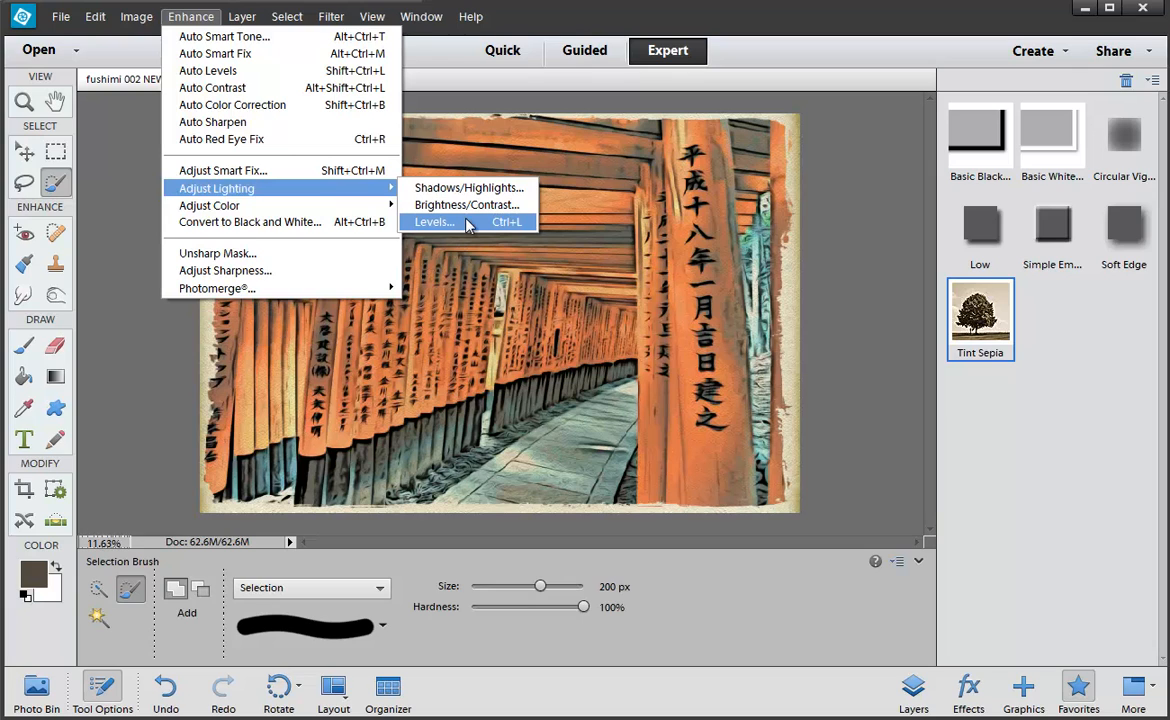
mouse_move(362, 203)
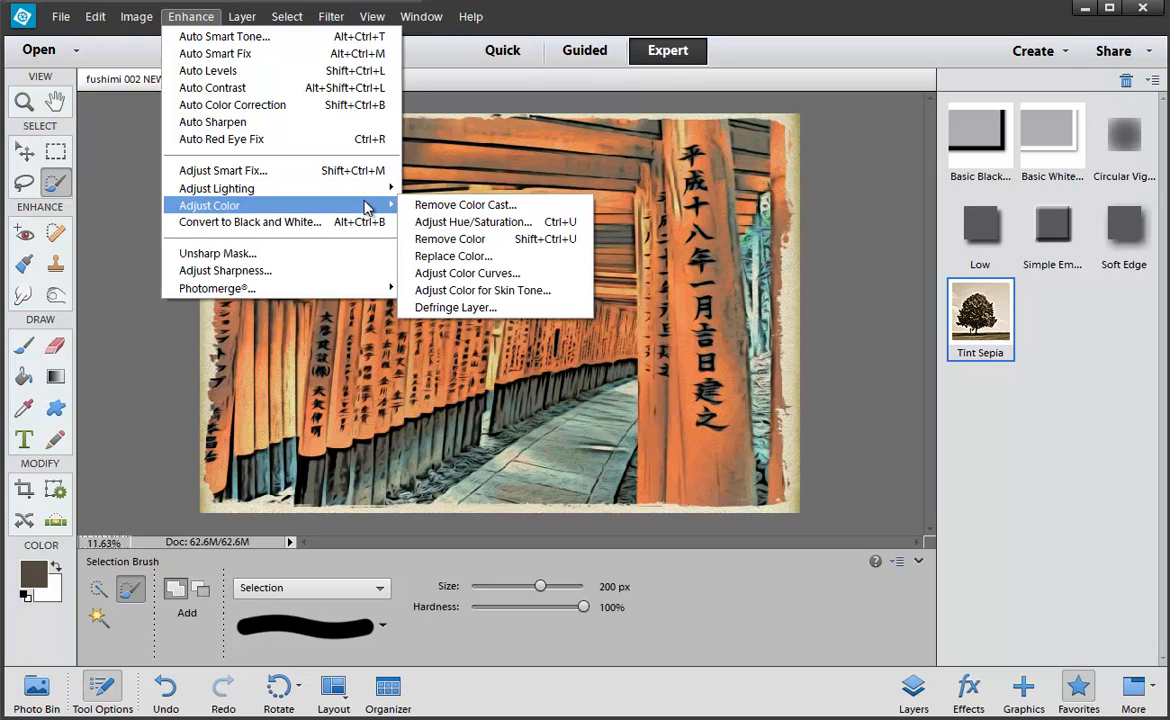
click(468, 222)
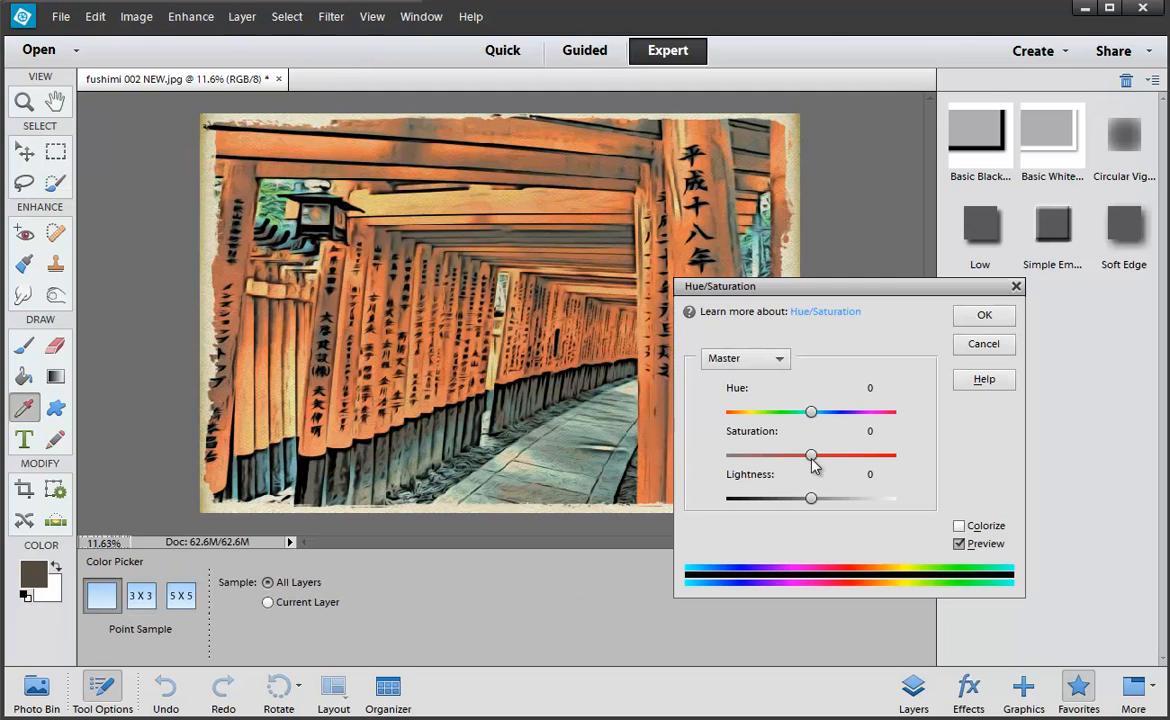
mouse_move(811, 455)
mouse_down()
mouse_move(700, 472)
mouse_move(862, 473)
mouse_move(810, 478)
mouse_up()
click(745, 358)
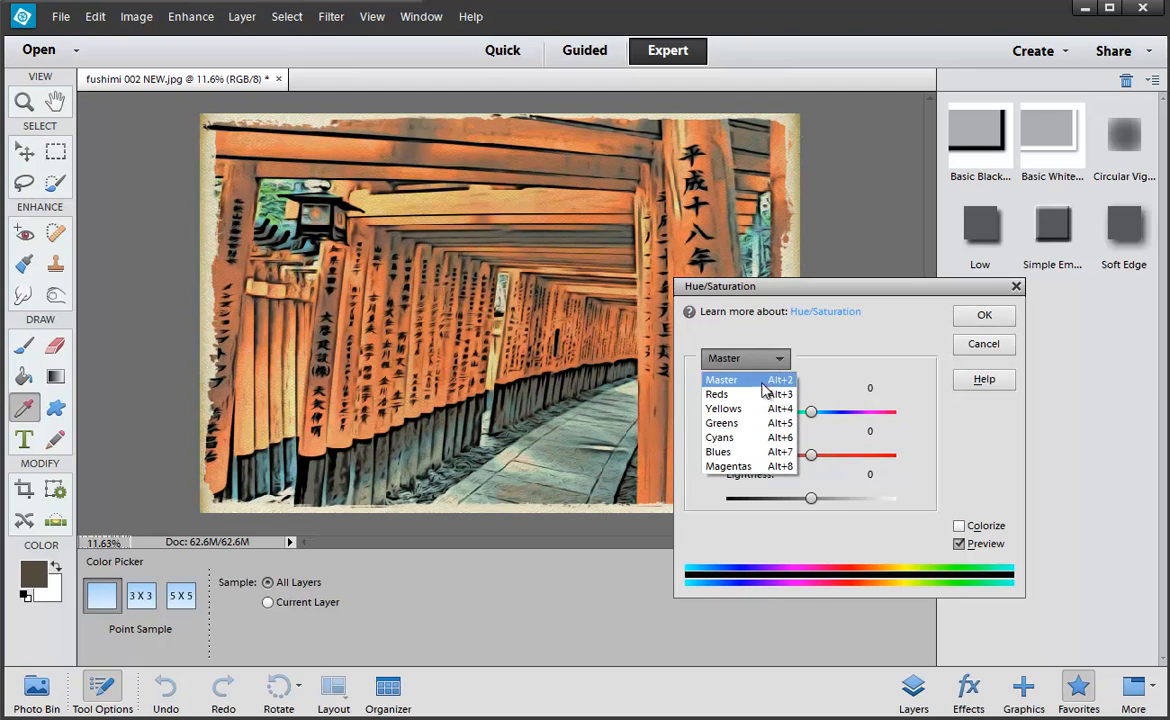
click(760, 405)
drag(812, 455, 714, 472)
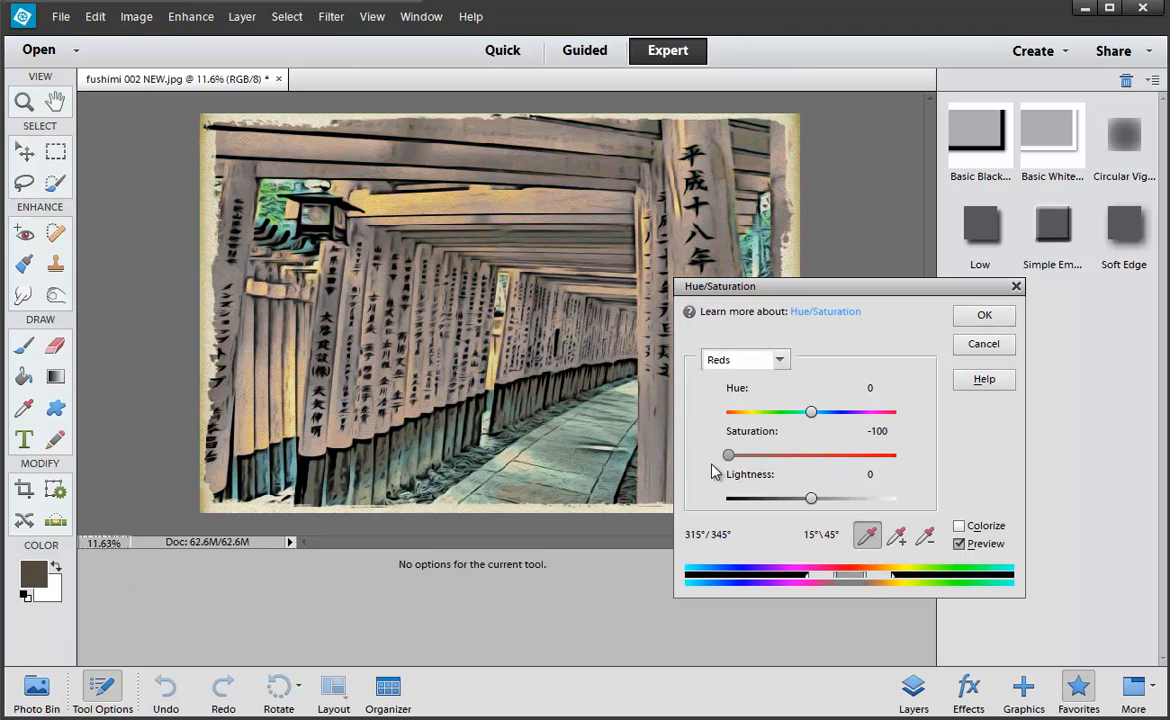
drag(713, 472, 826, 477)
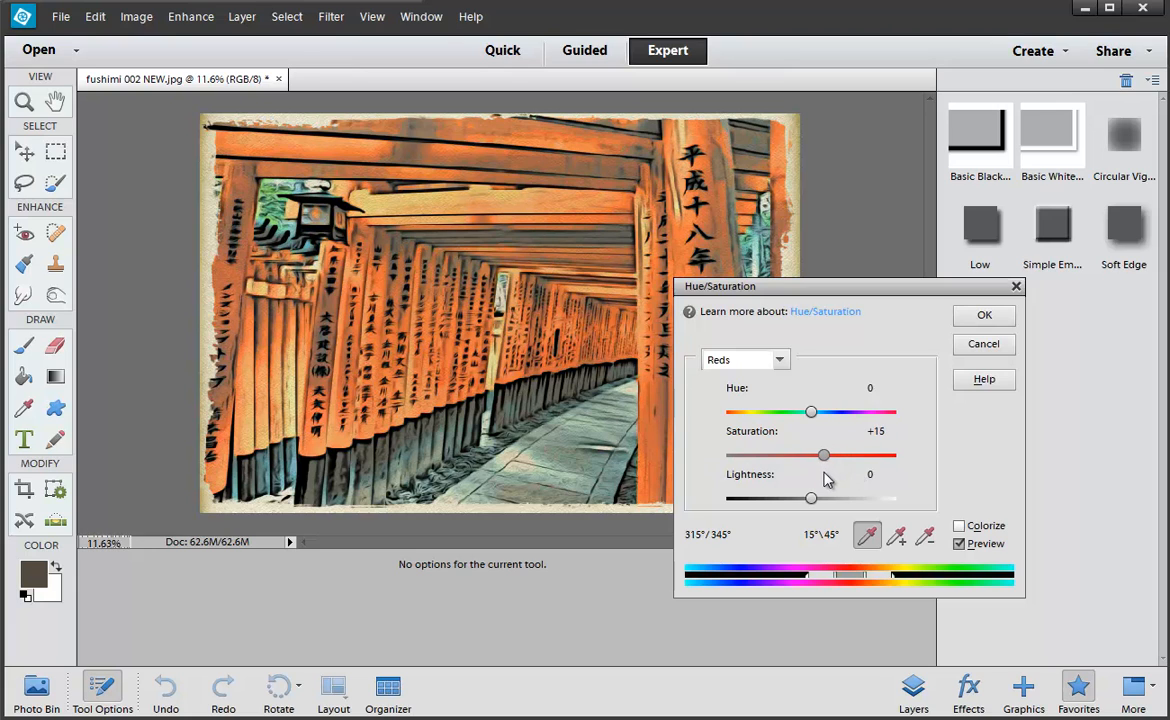
click(976, 345)
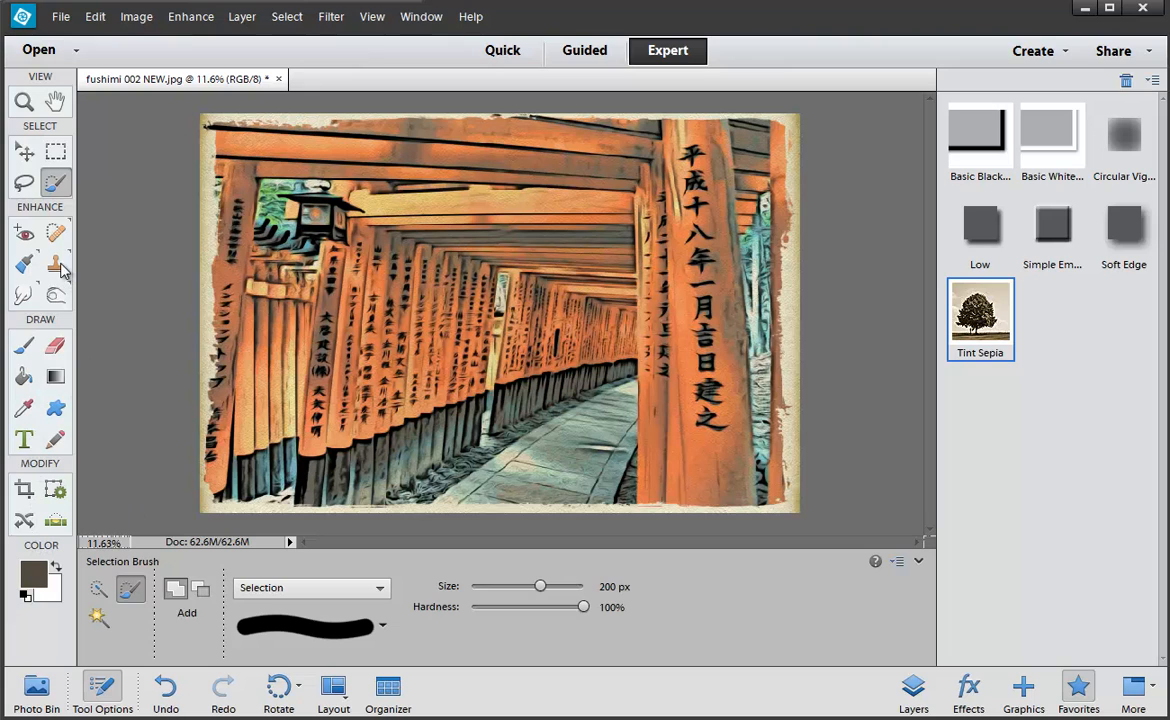
Look through the Brush, Impressionist Brush and Color Replacement tools, and set the Brush size to 43 px.
click(24, 345)
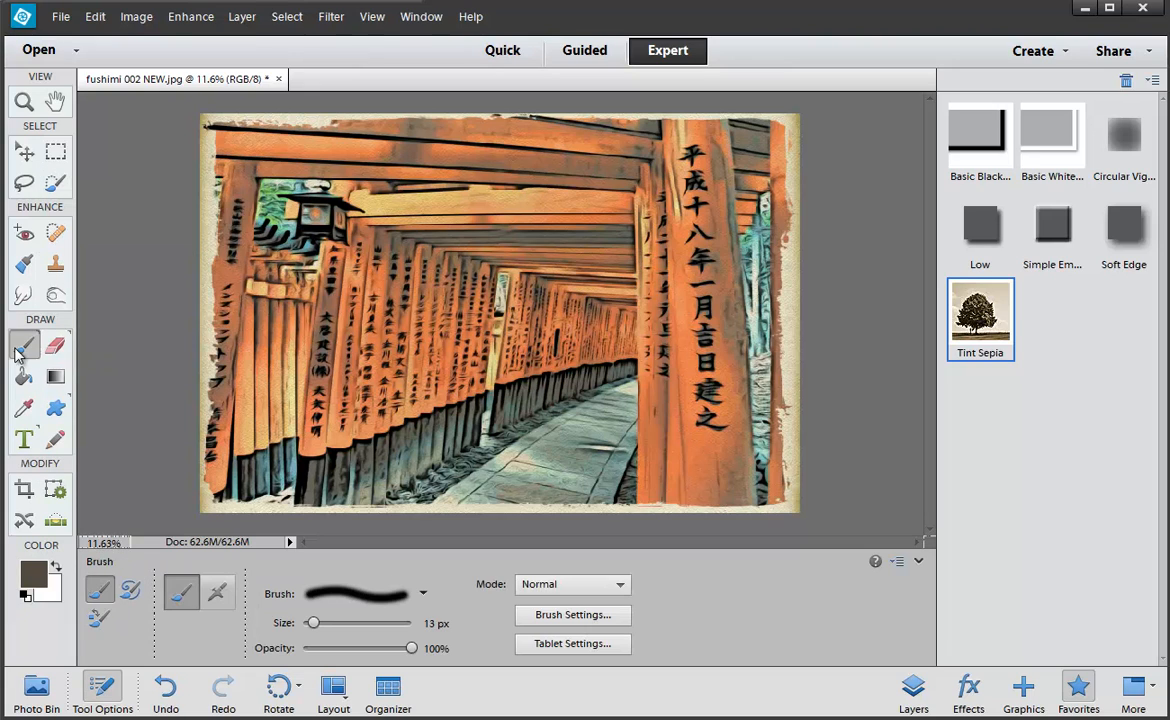
click(131, 591)
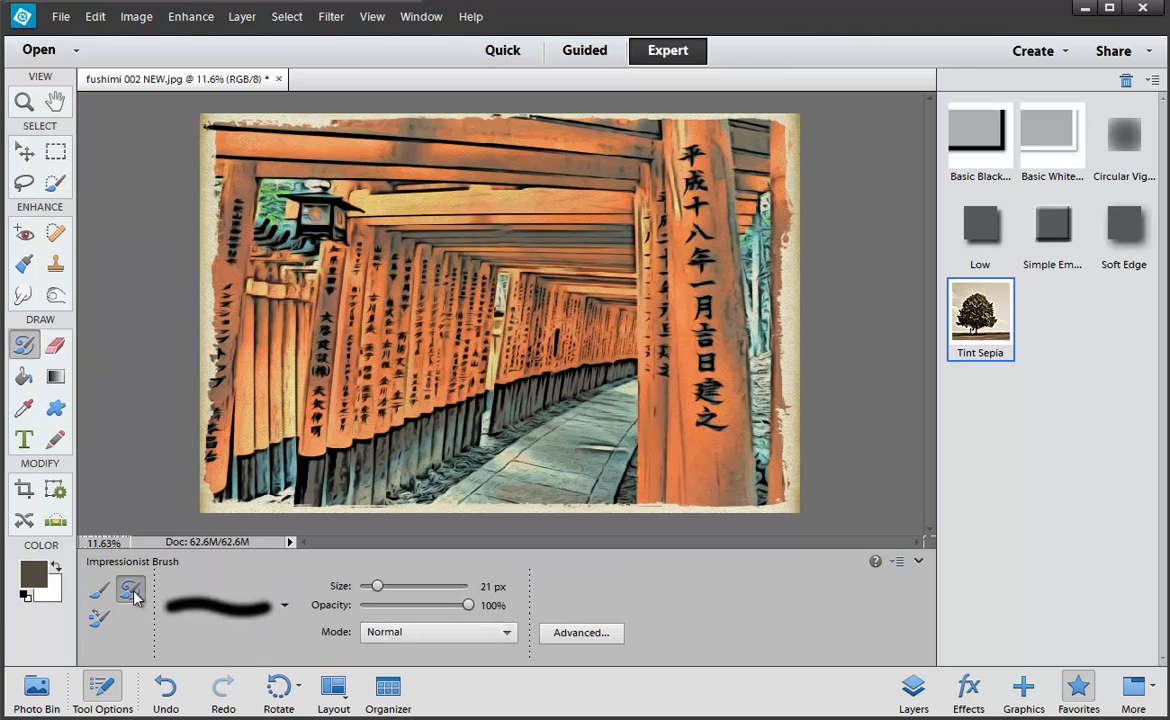
click(99, 591)
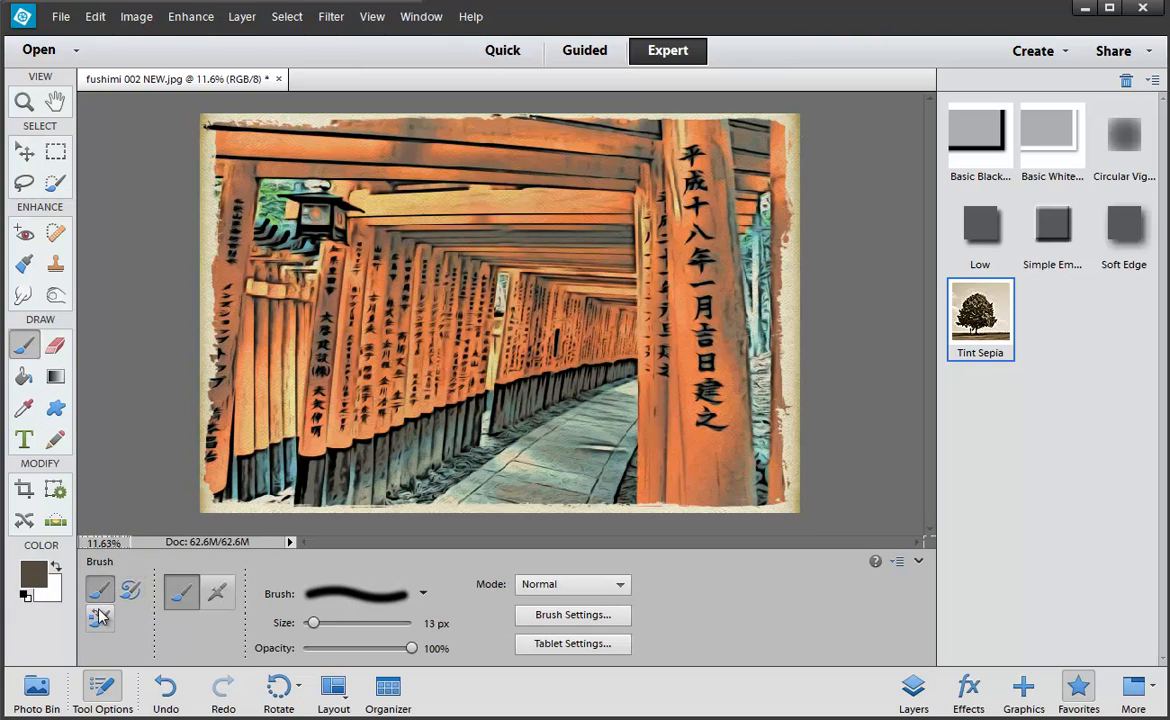
click(99, 619)
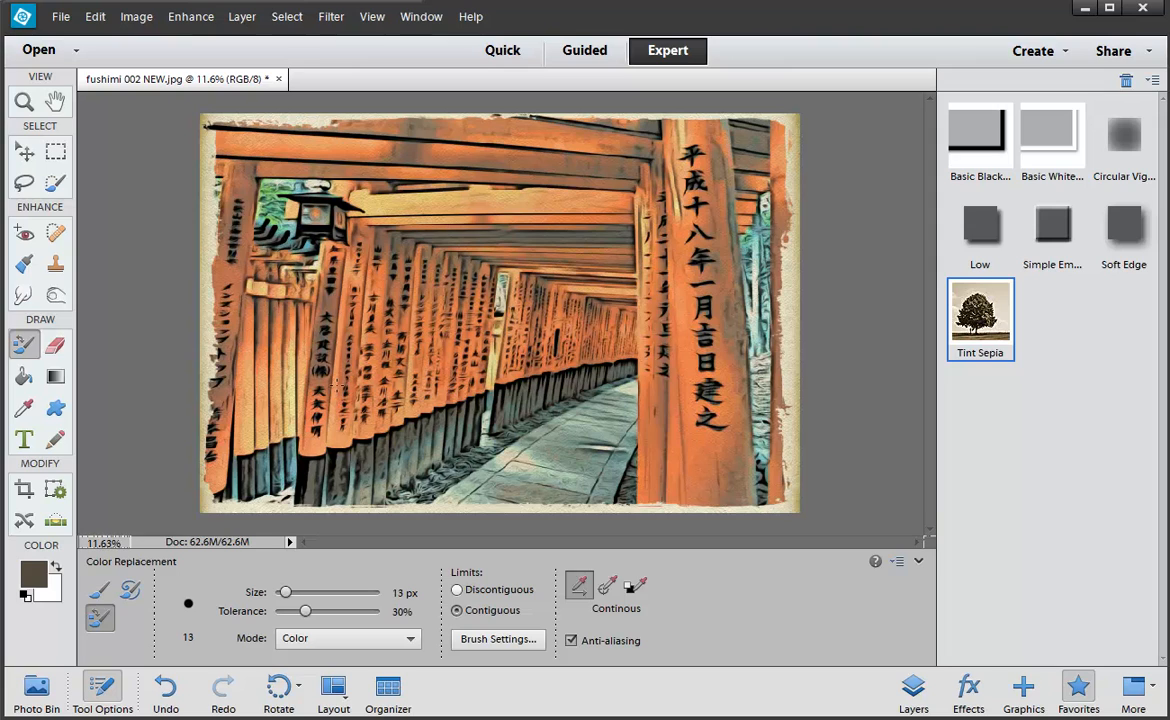
click(99, 591)
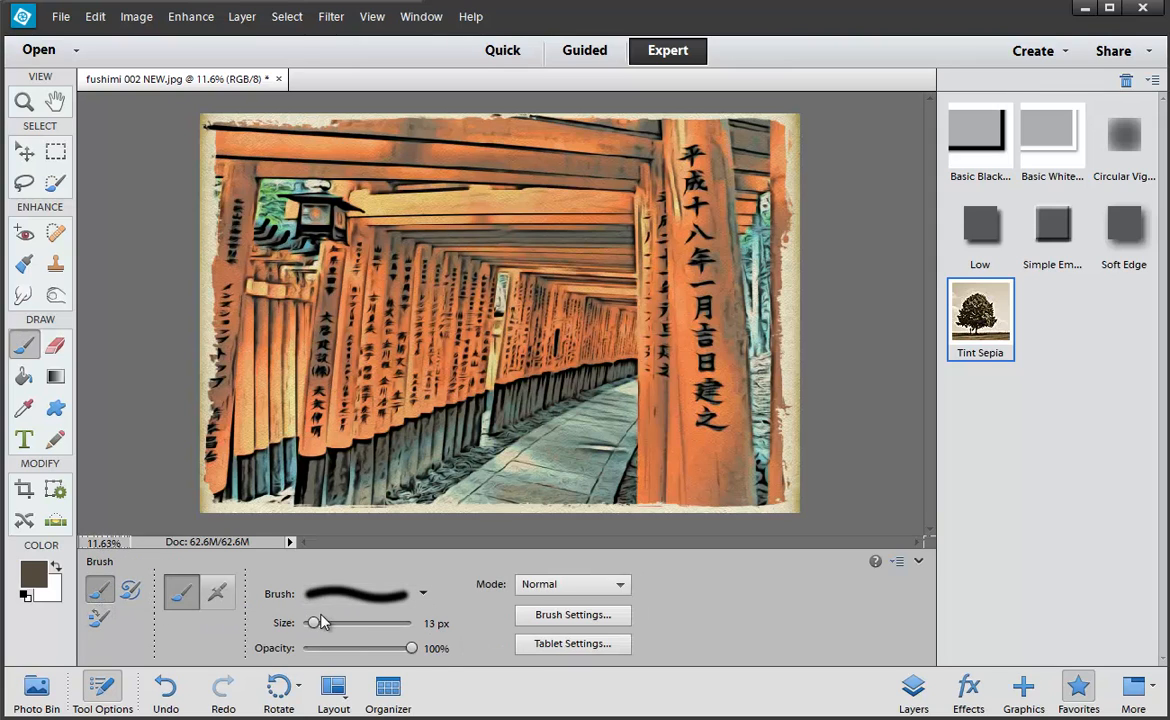
drag(313, 623, 341, 623)
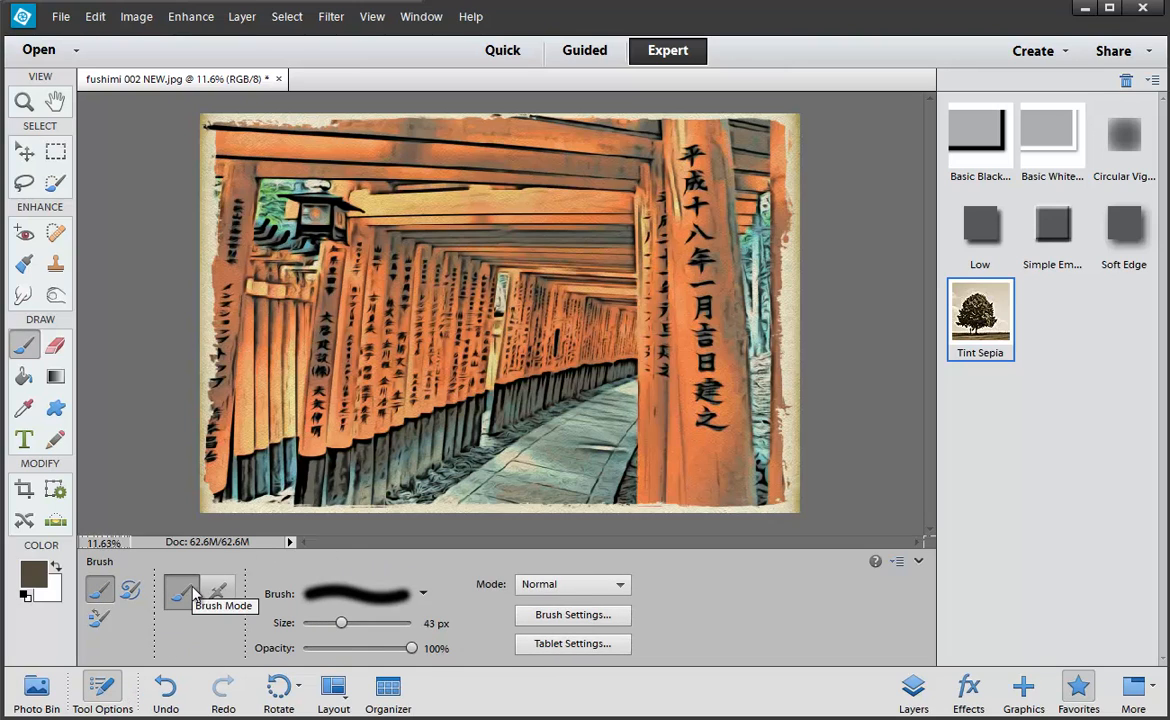
Hide the tool options to enlarge the photo area, and switch from the Brush to the Eraser tool.
click(102, 686)
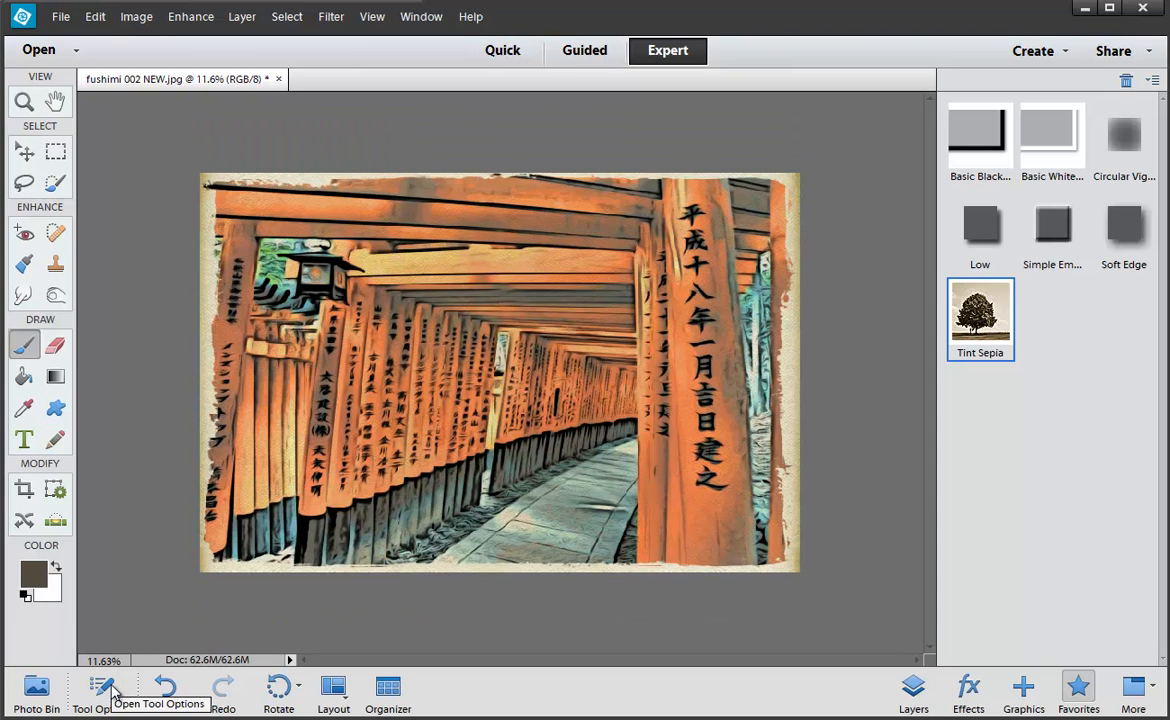
key(ctrl+equal)
key(ctrl+equal)
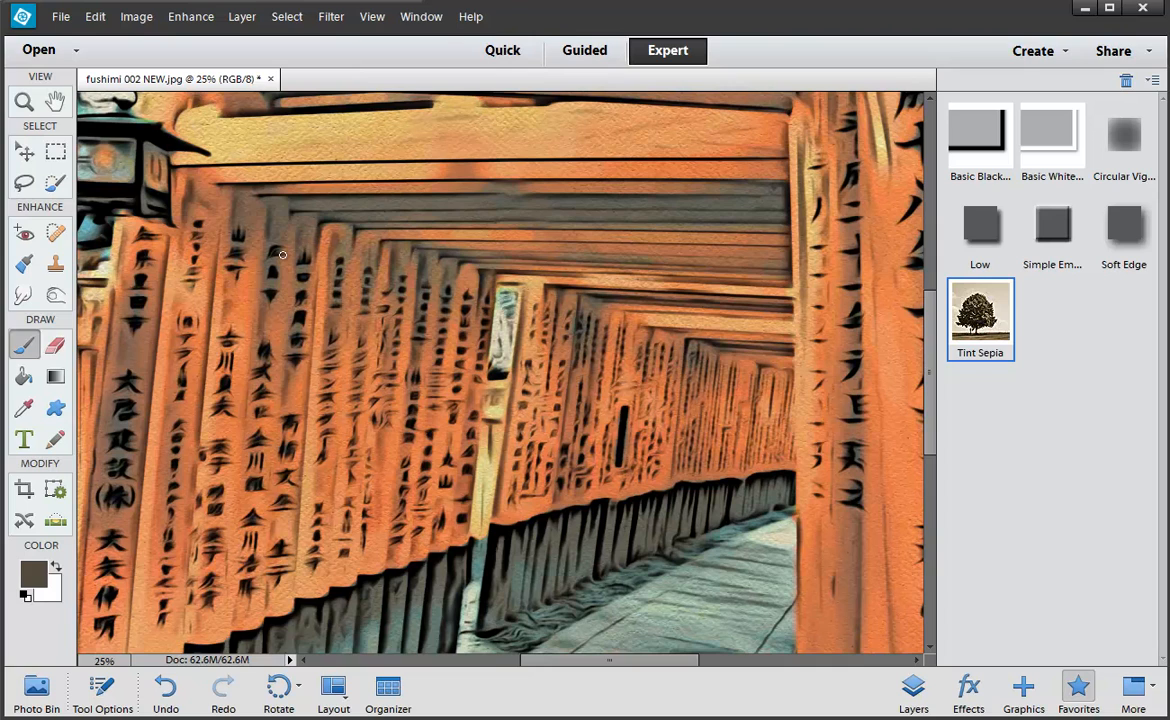
scroll(255, 245, up, 3)
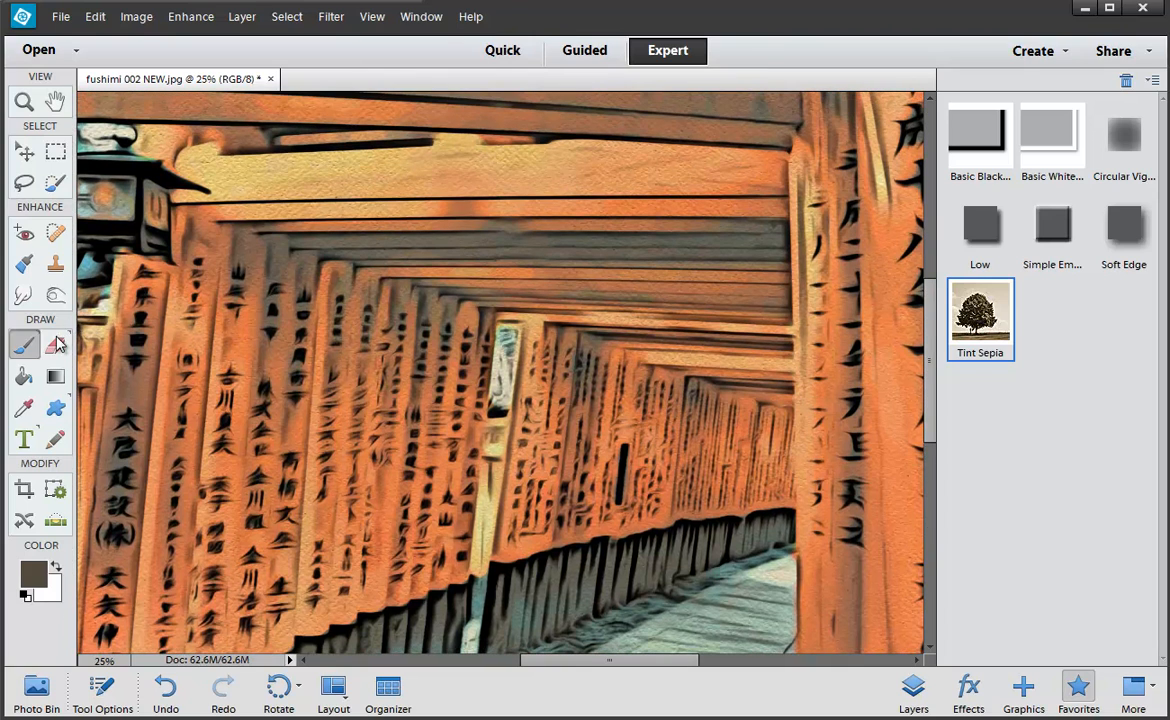
click(55, 344)
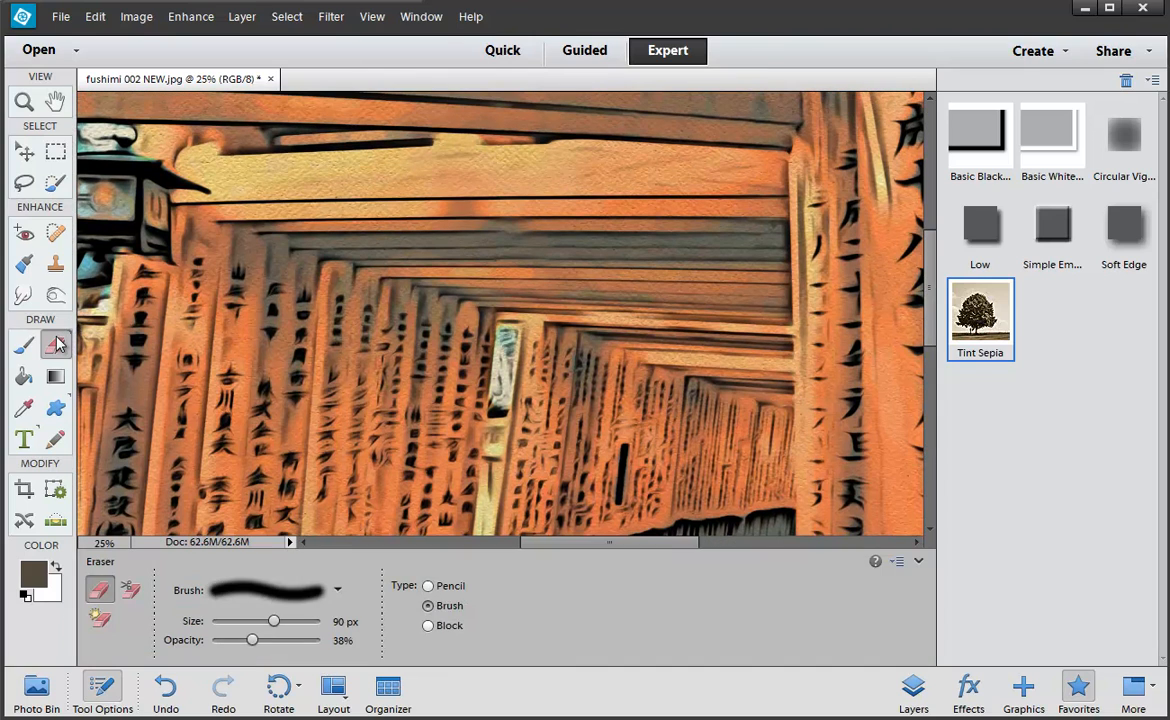
Hide the Eraser's tool options and the Favorites panel to give the photo the full workspace.
click(104, 688)
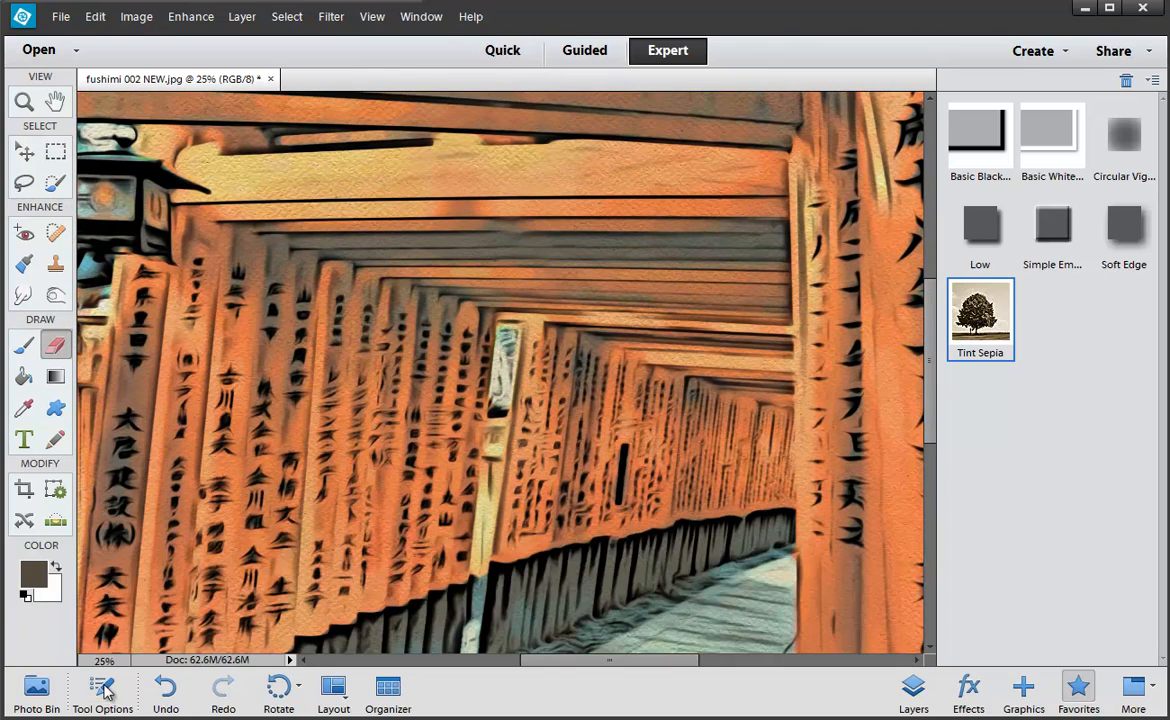
click(1050, 697)
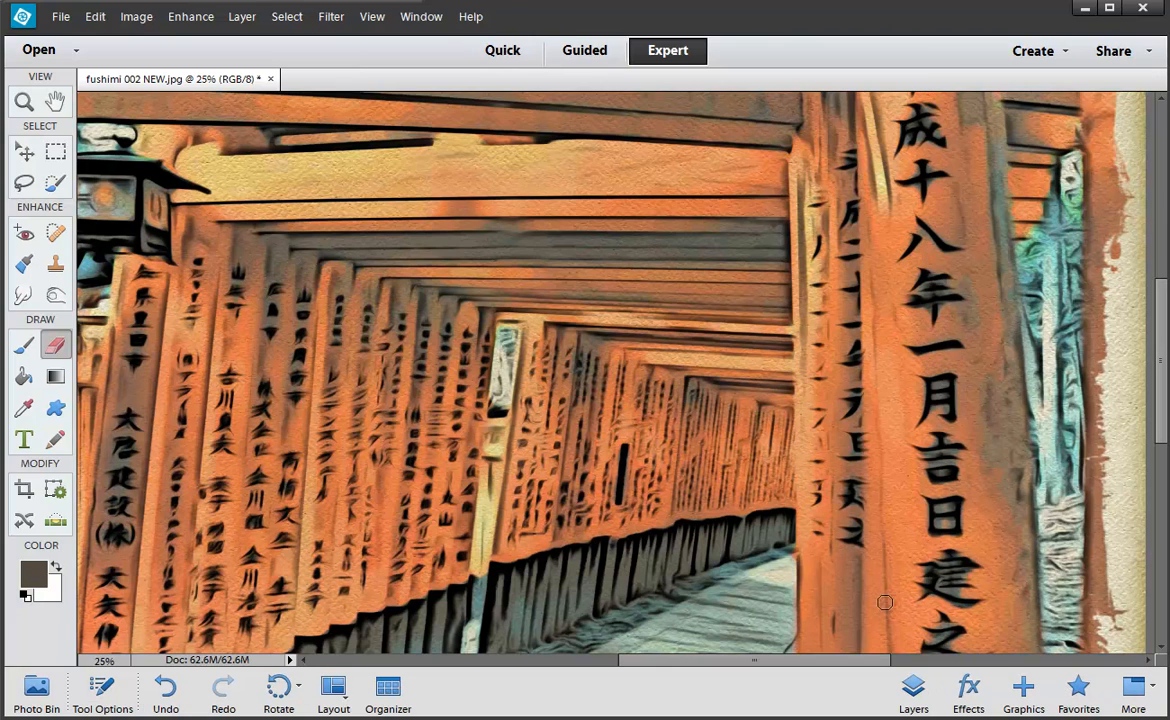
drag(491, 458, 571, 368)
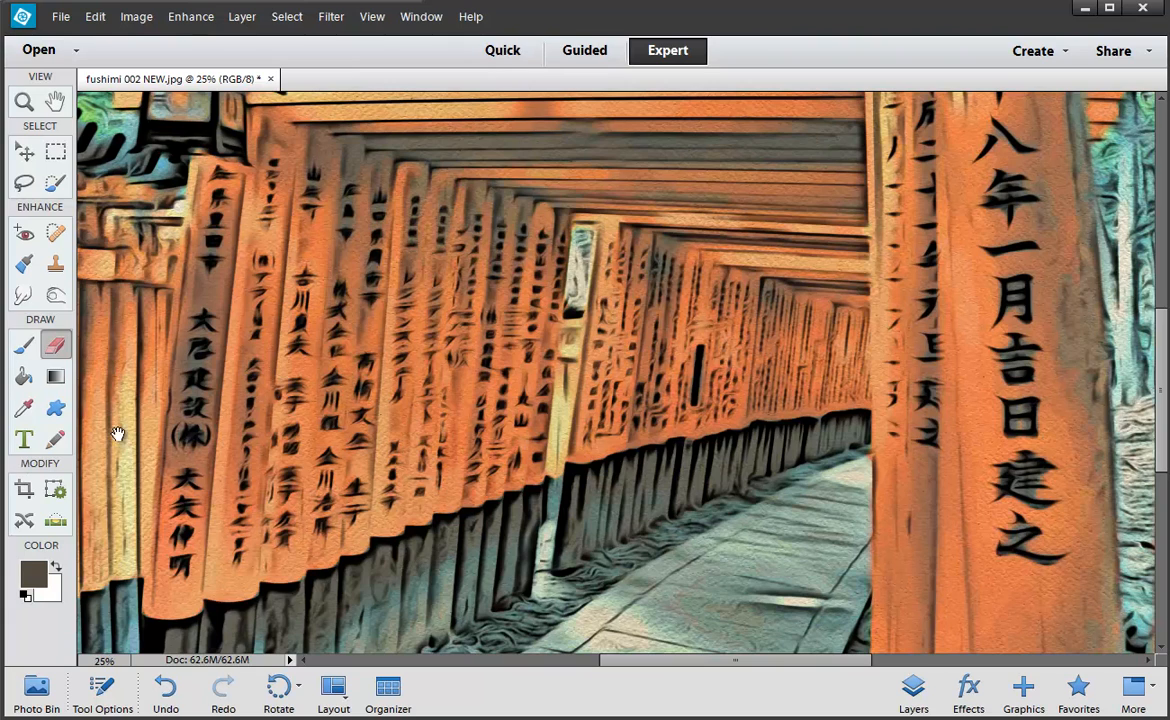
Look through the Layers and Effects panels, and leave the Graphics panel showing beside the photo.
click(916, 687)
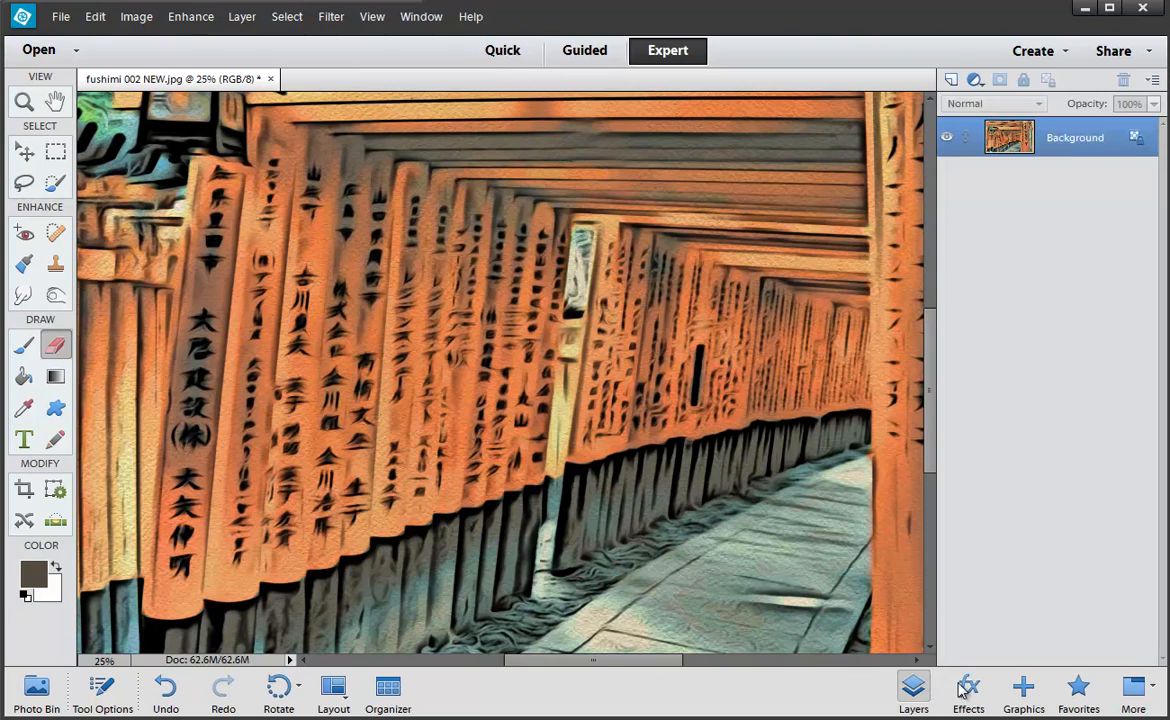
click(968, 688)
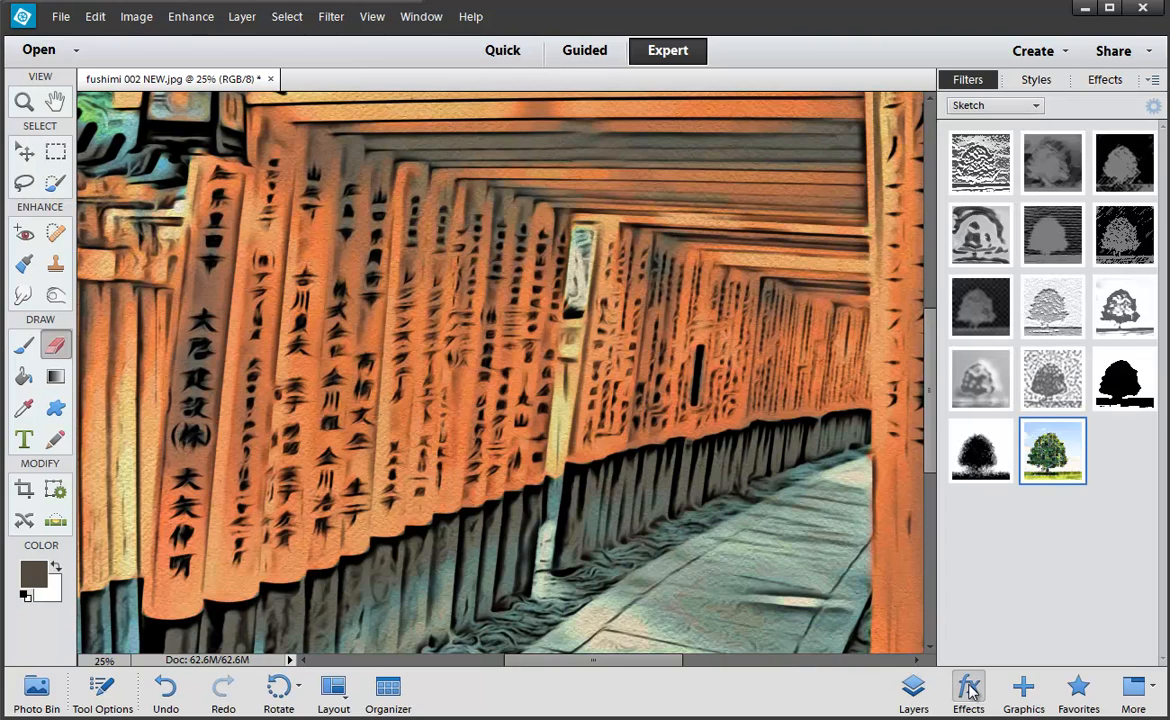
click(914, 688)
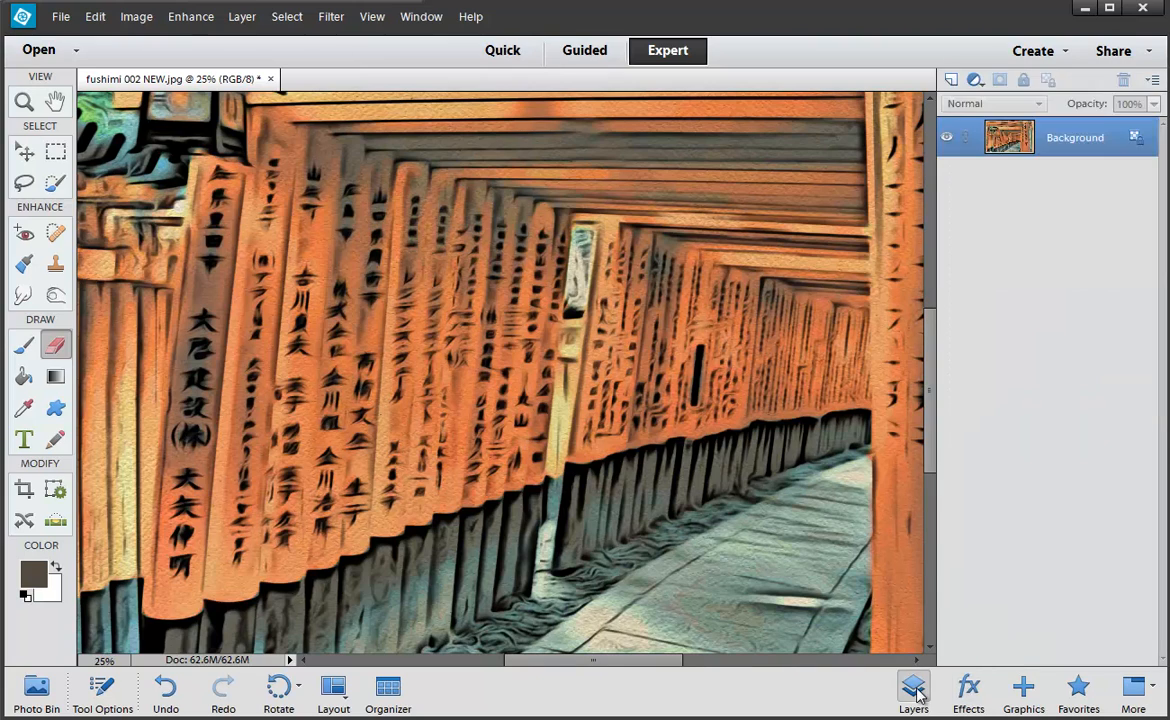
click(968, 688)
click(1024, 698)
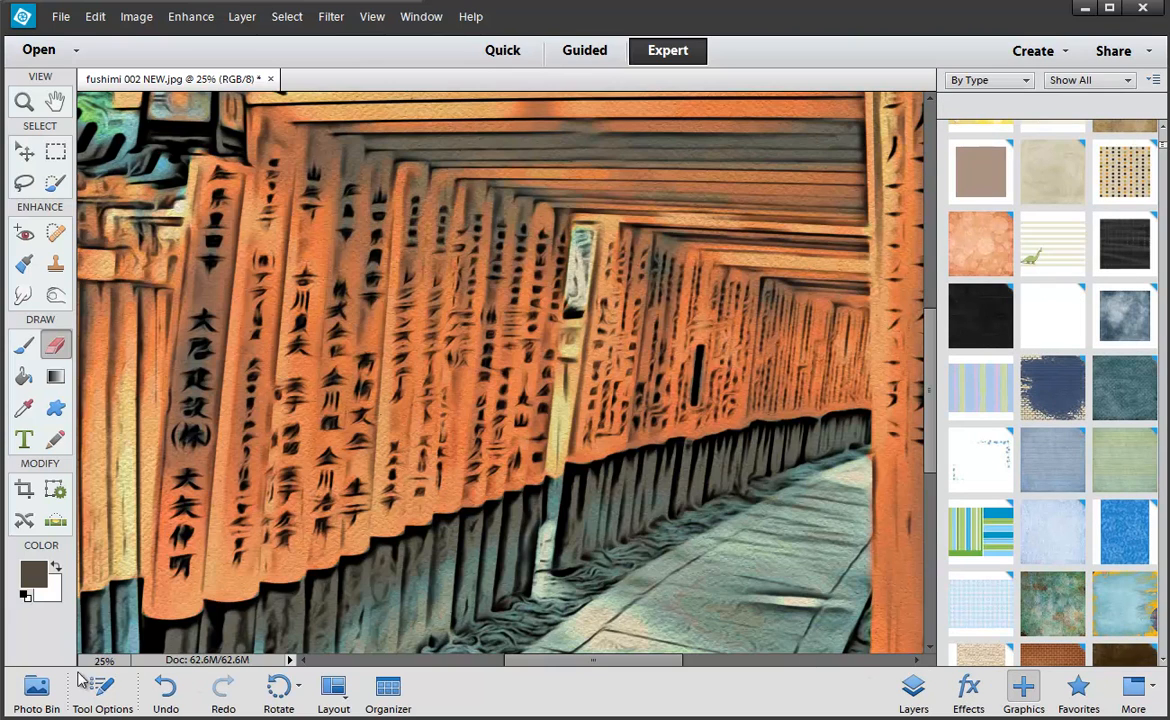
Show the Photo Bin and open the Fushimi 001 photo from the JAPAN EDITED folder.
click(50, 690)
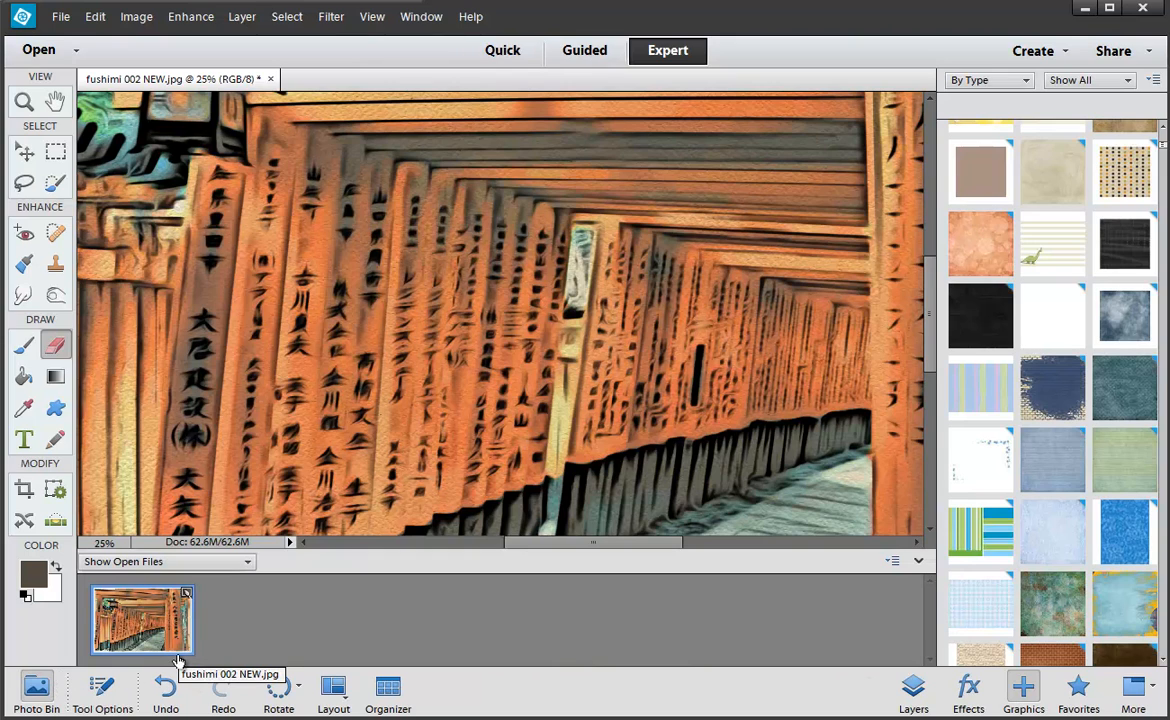
click(40, 50)
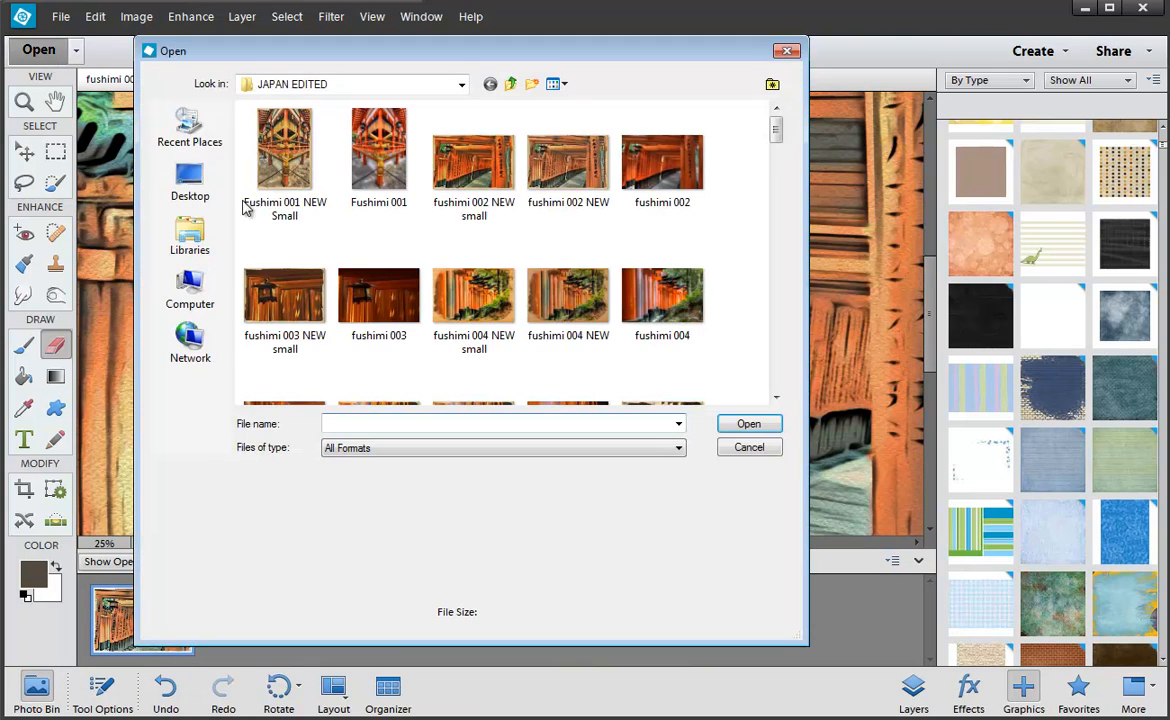
double_click(352, 157)
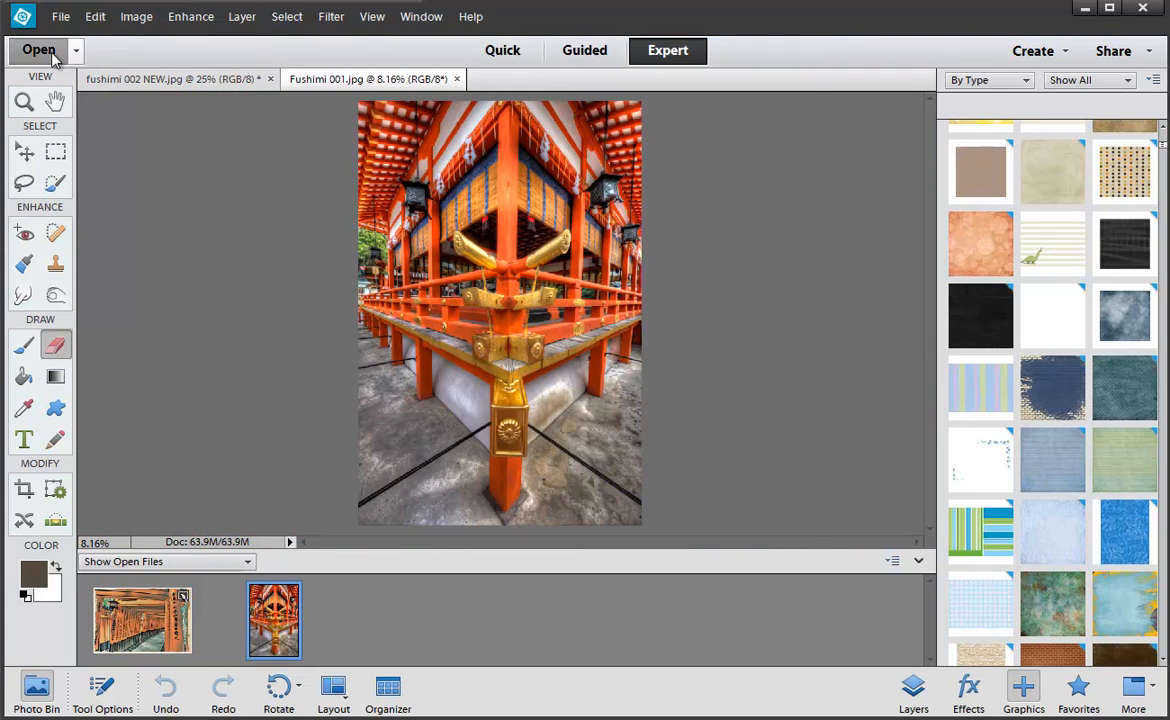
Open the miyajima 001 PHOTO ARTISTA, PORTRAIT and VINTAGE photos together from the JAPAN EDITED folder.
click(40, 50)
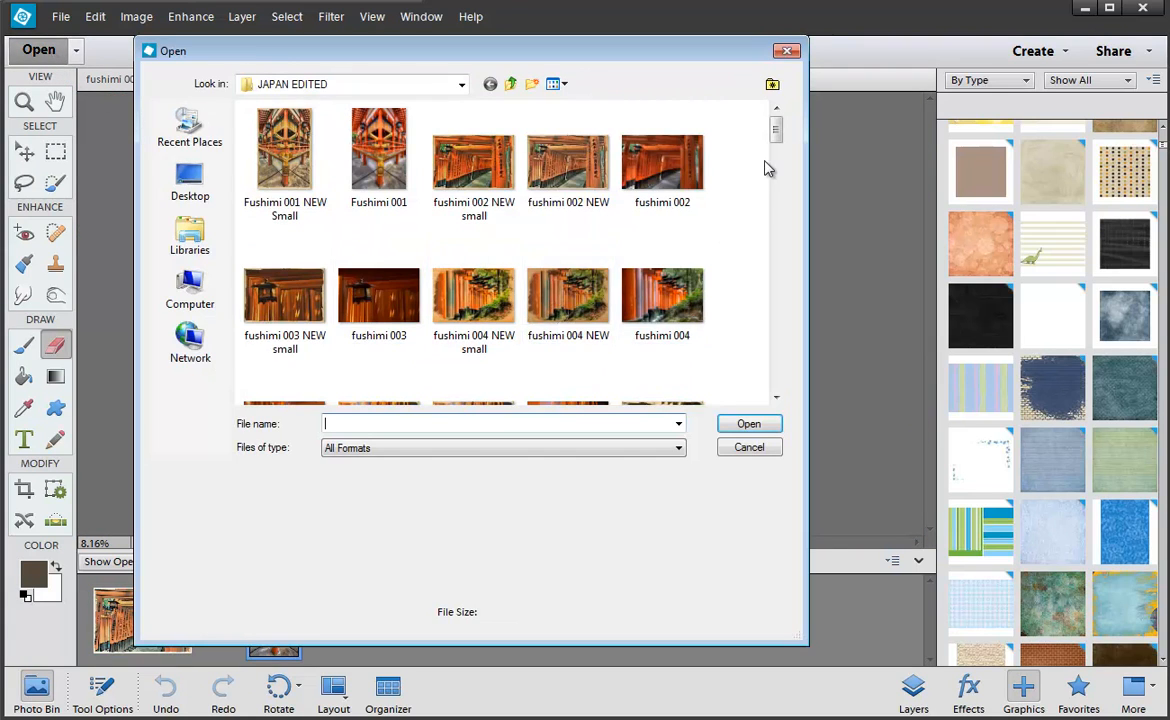
drag(775, 130, 775, 292)
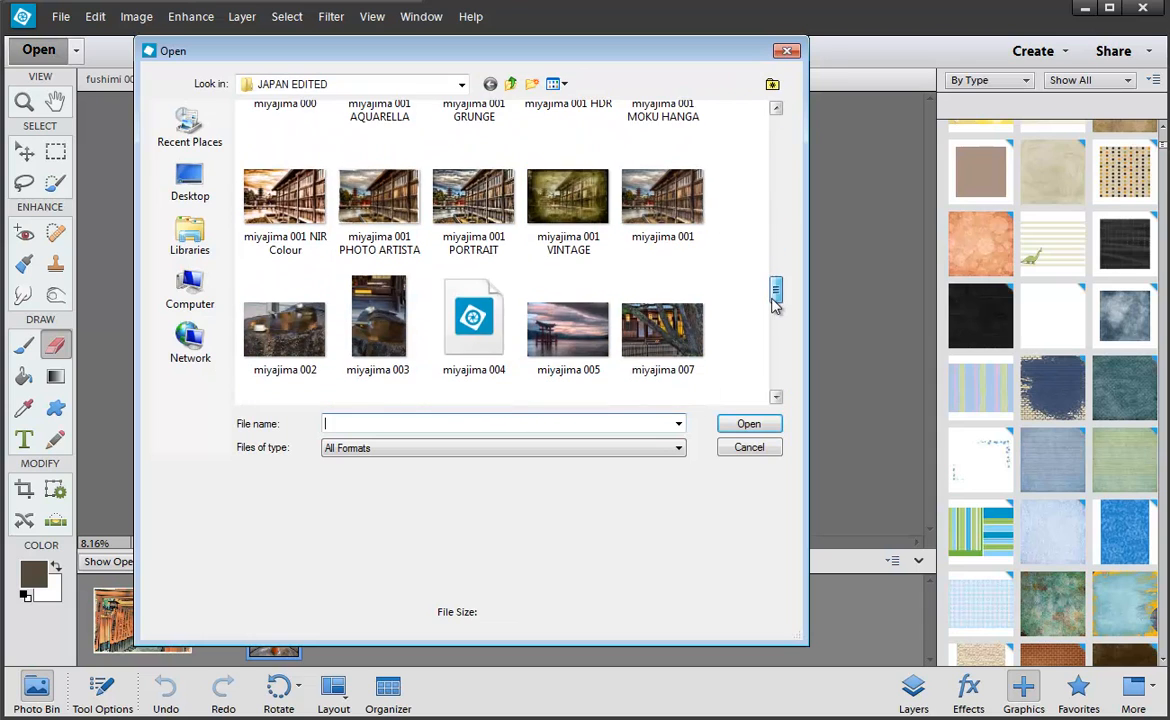
click(567, 212)
shift+click(379, 200)
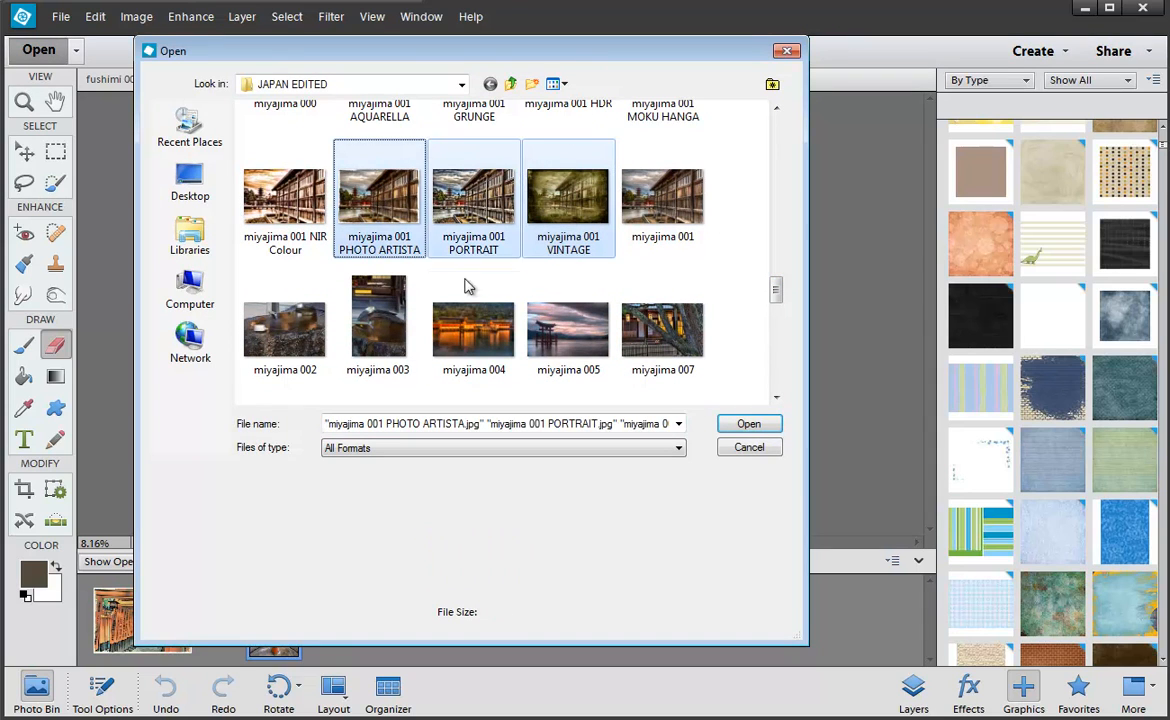
click(745, 424)
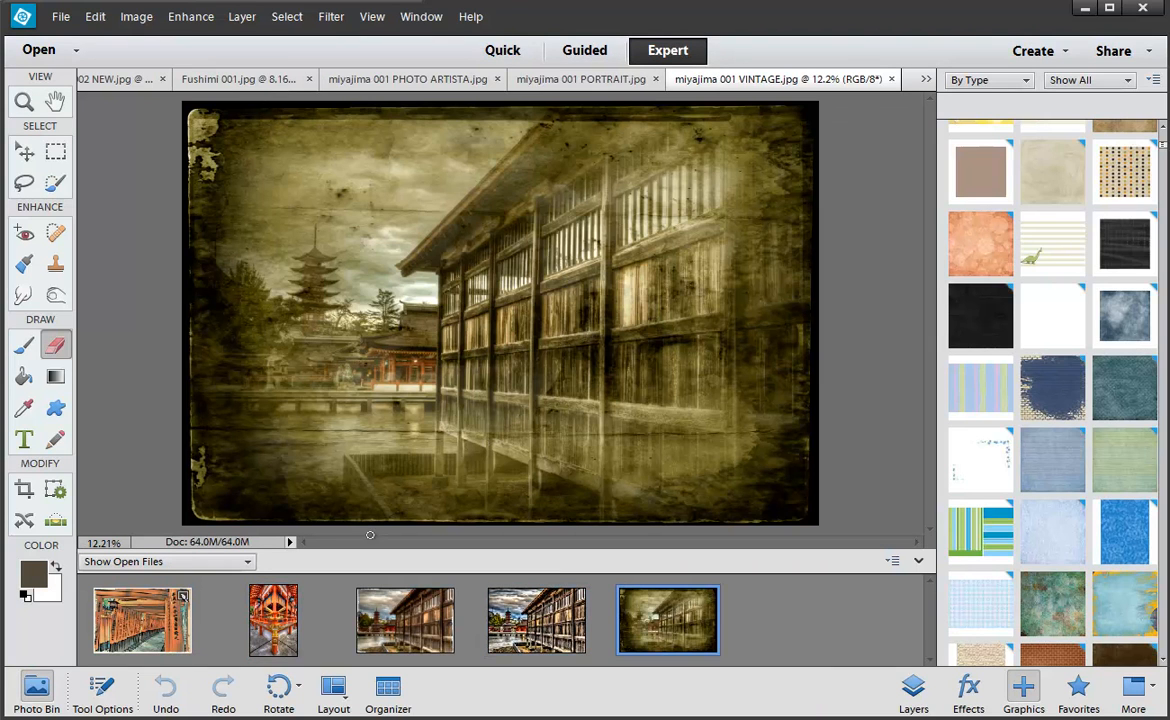
Hide the Photo Bin and view the open photos by their document tabs, ending on miyajima 001 VINTAGE.jpg.
click(36, 686)
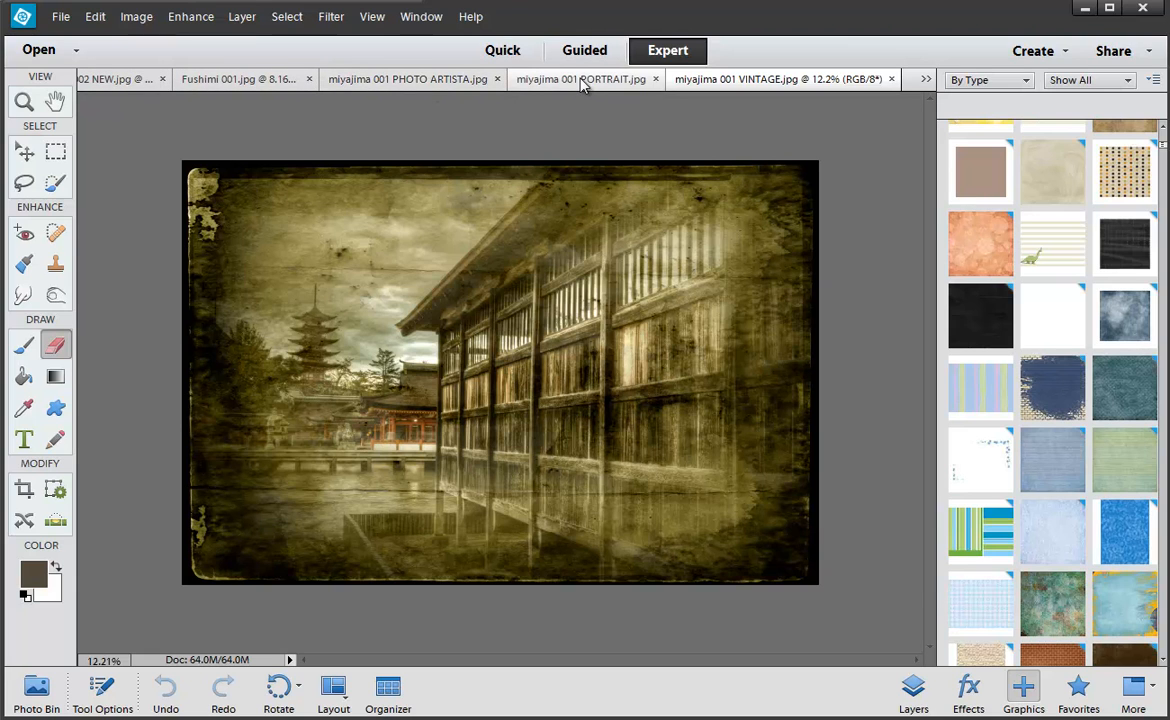
click(535, 79)
click(440, 79)
click(300, 79)
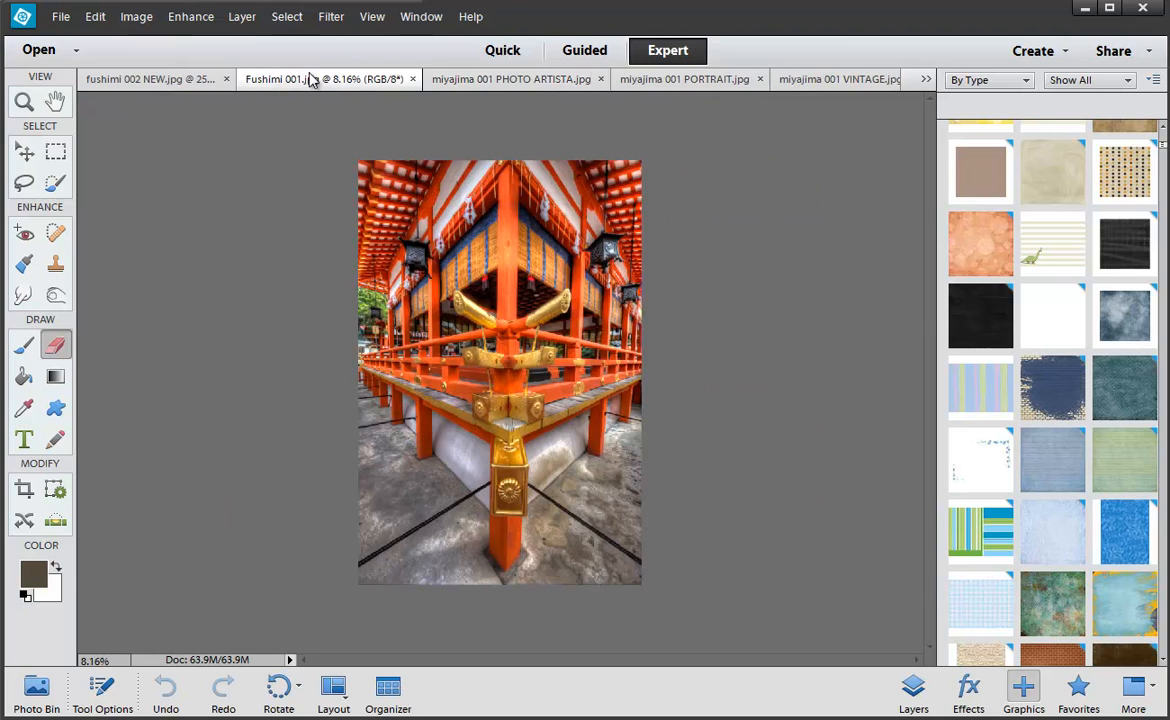
click(190, 79)
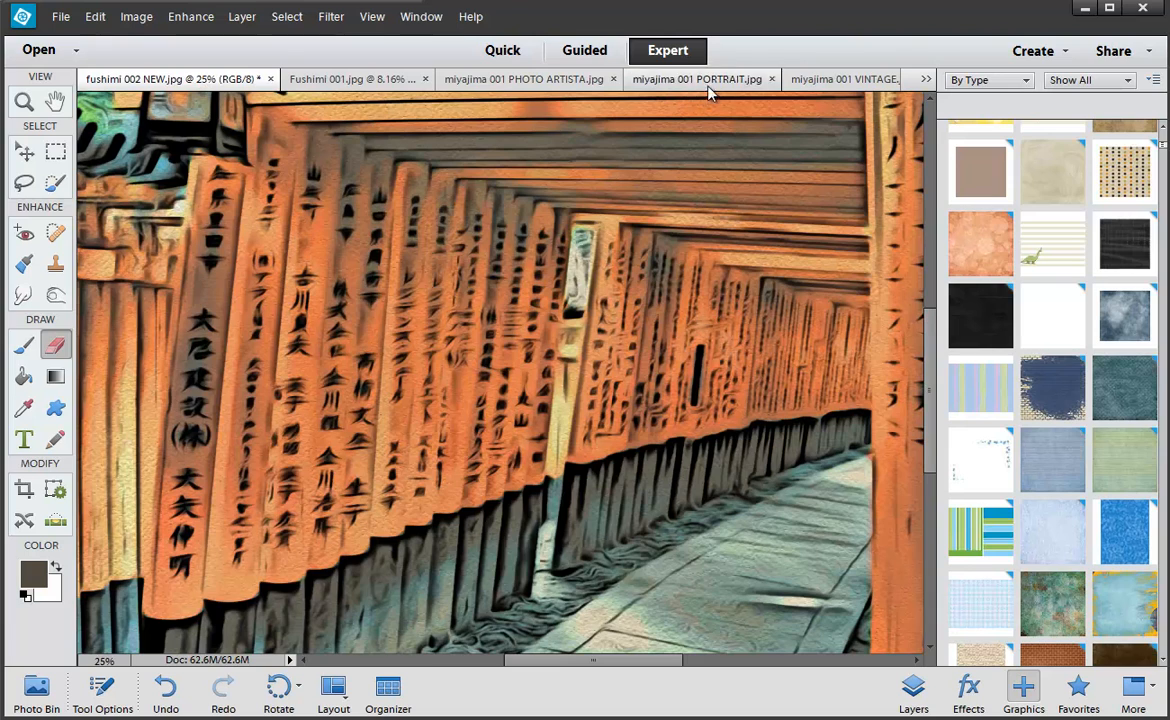
click(836, 82)
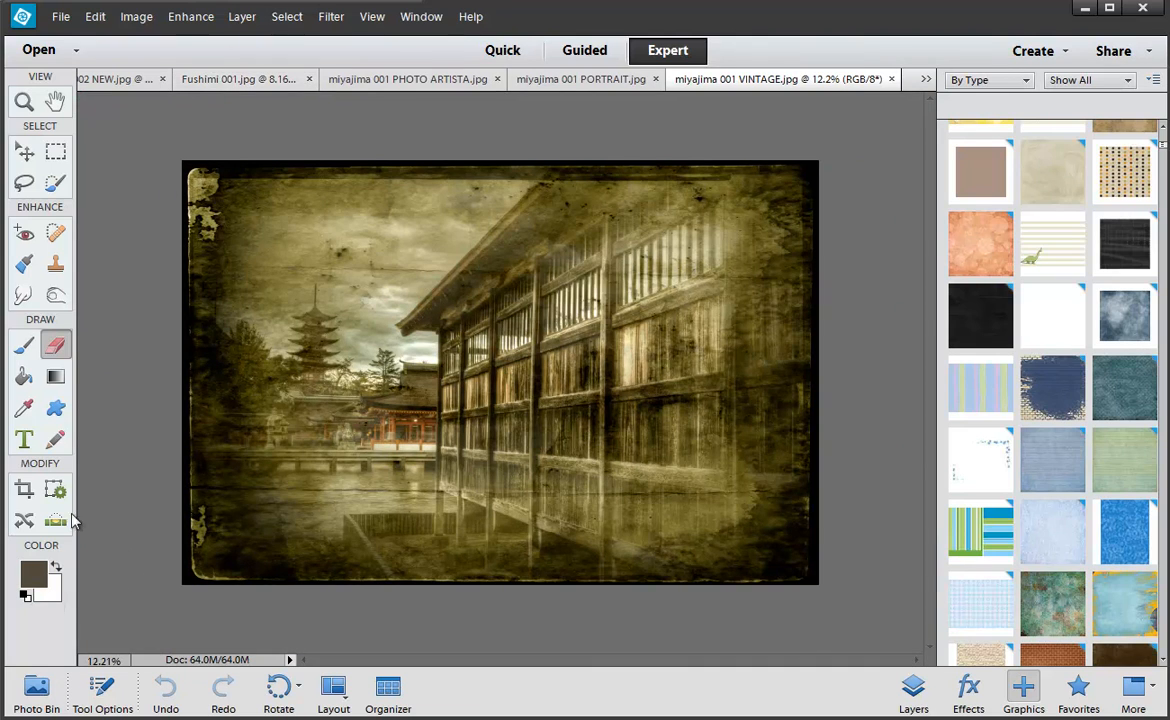
View the open photos through the Photo Bin, return to fushimi 002 NEW.jpg fitted on screen, and hide the bin.
click(37, 692)
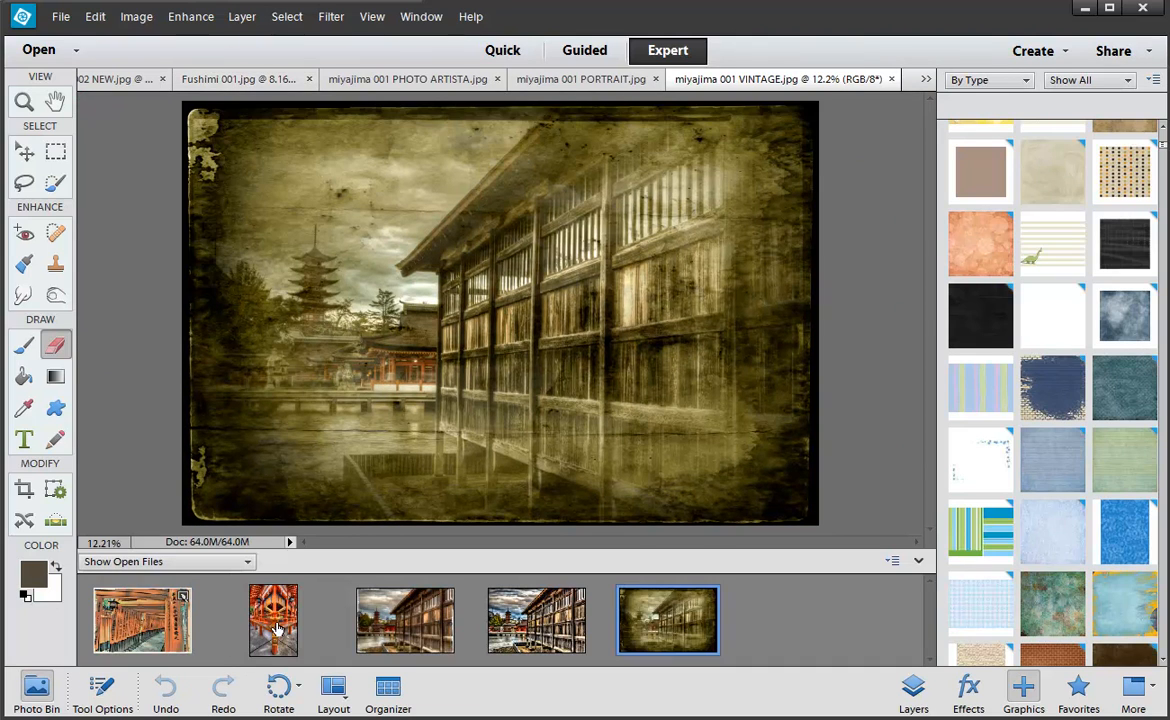
click(262, 592)
click(508, 625)
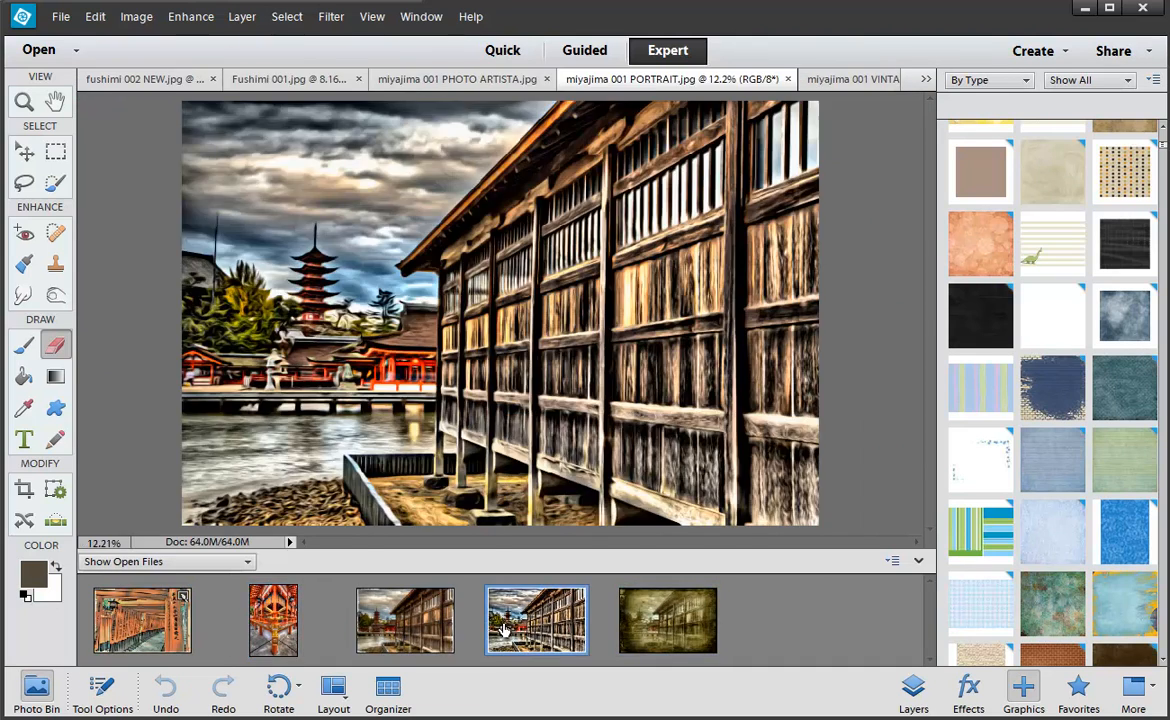
click(410, 622)
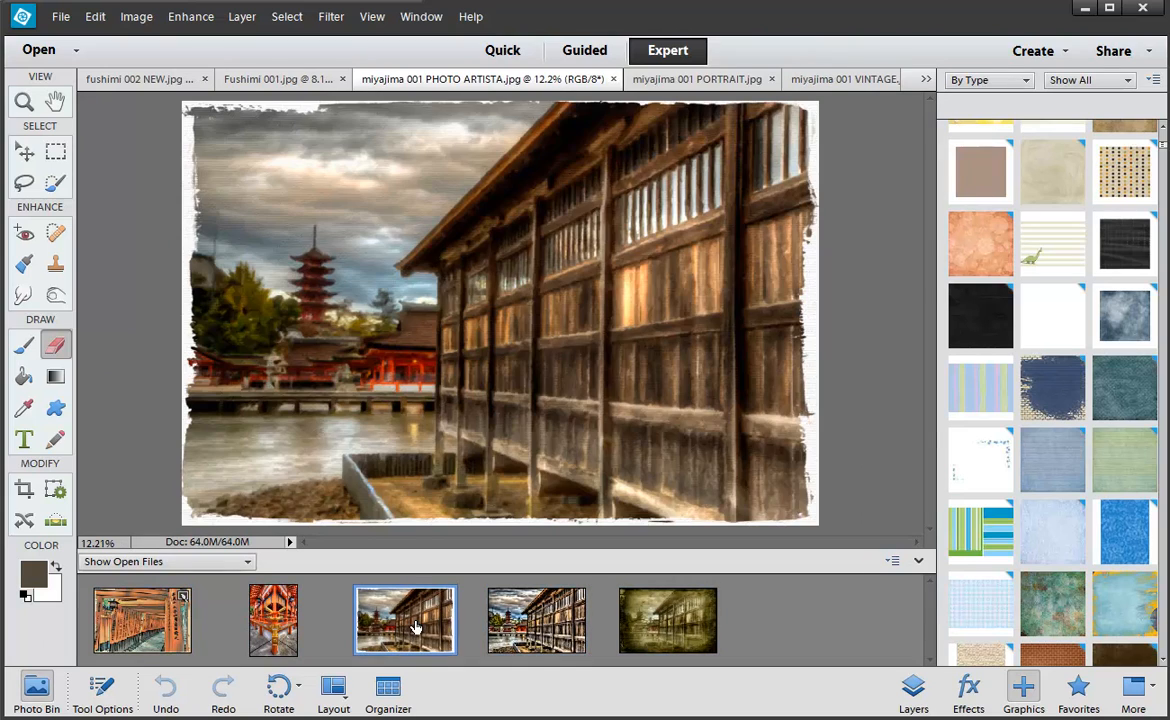
click(630, 628)
click(158, 620)
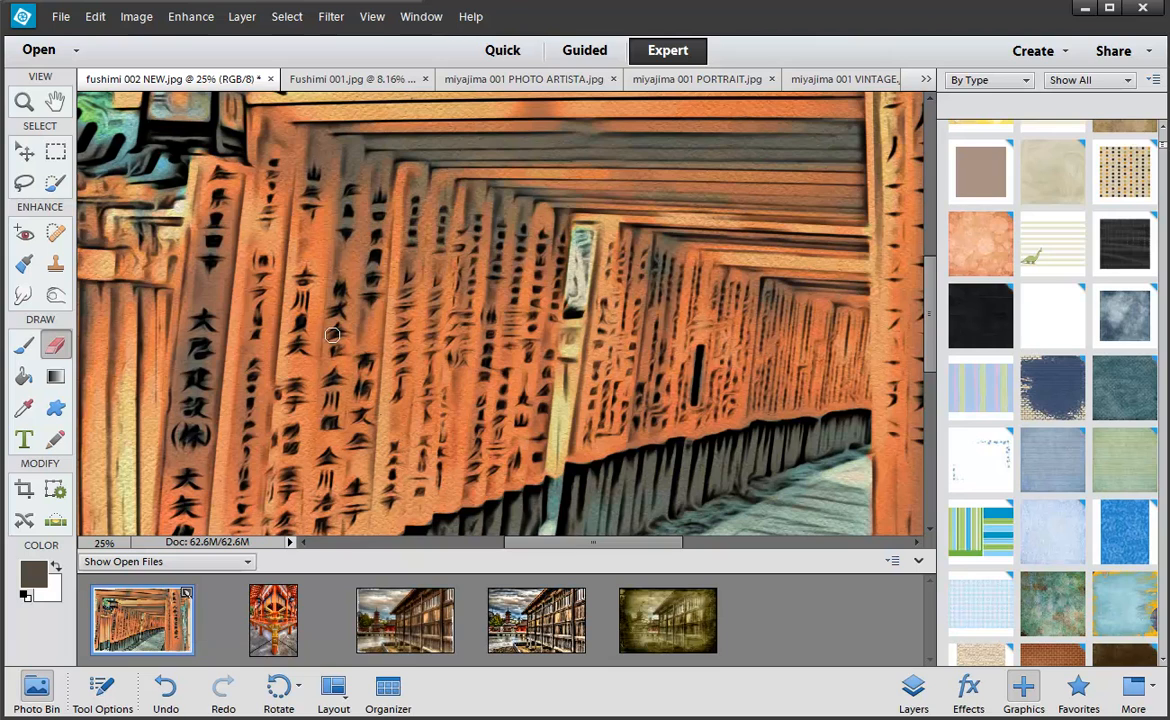
key(ctrl+0)
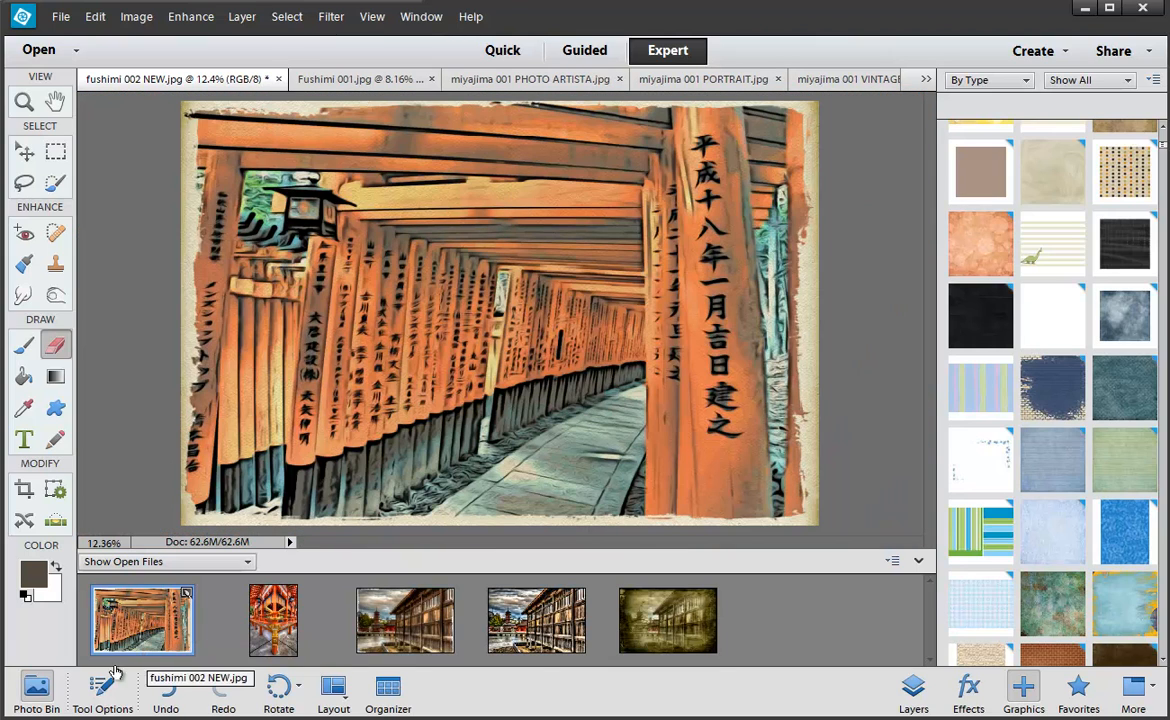
click(35, 690)
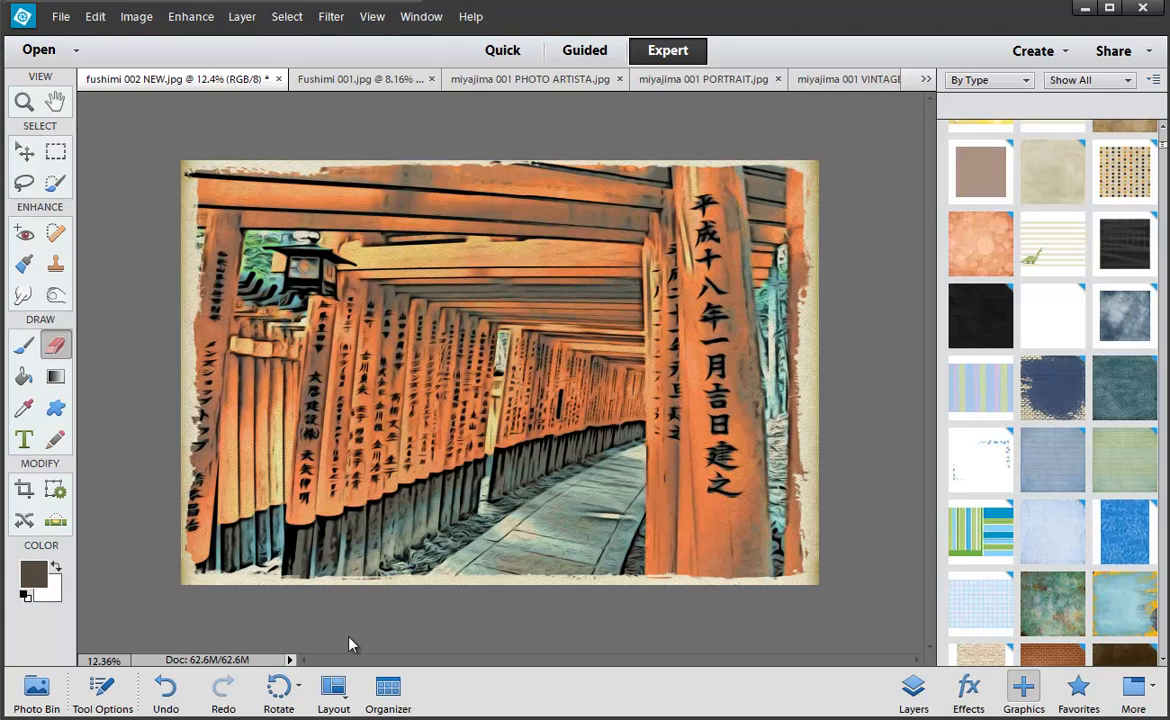
View the Levels dialog under the lighting adjustments and close it without applying anything.
click(191, 17)
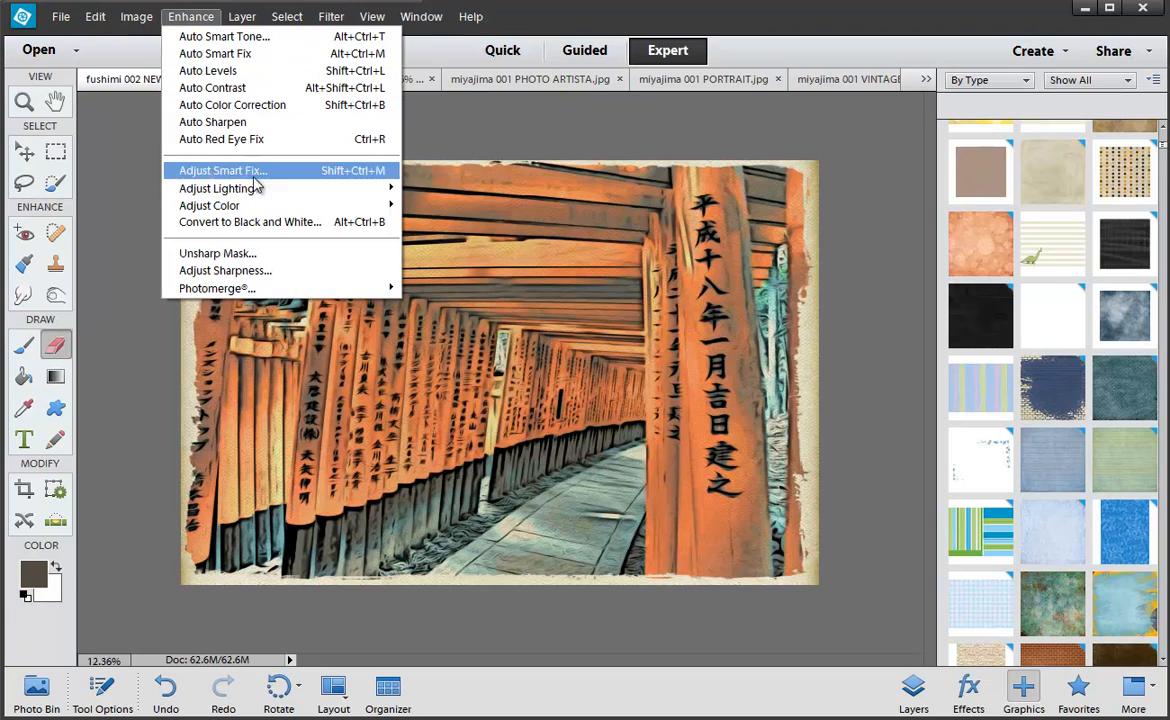
mouse_move(272, 190)
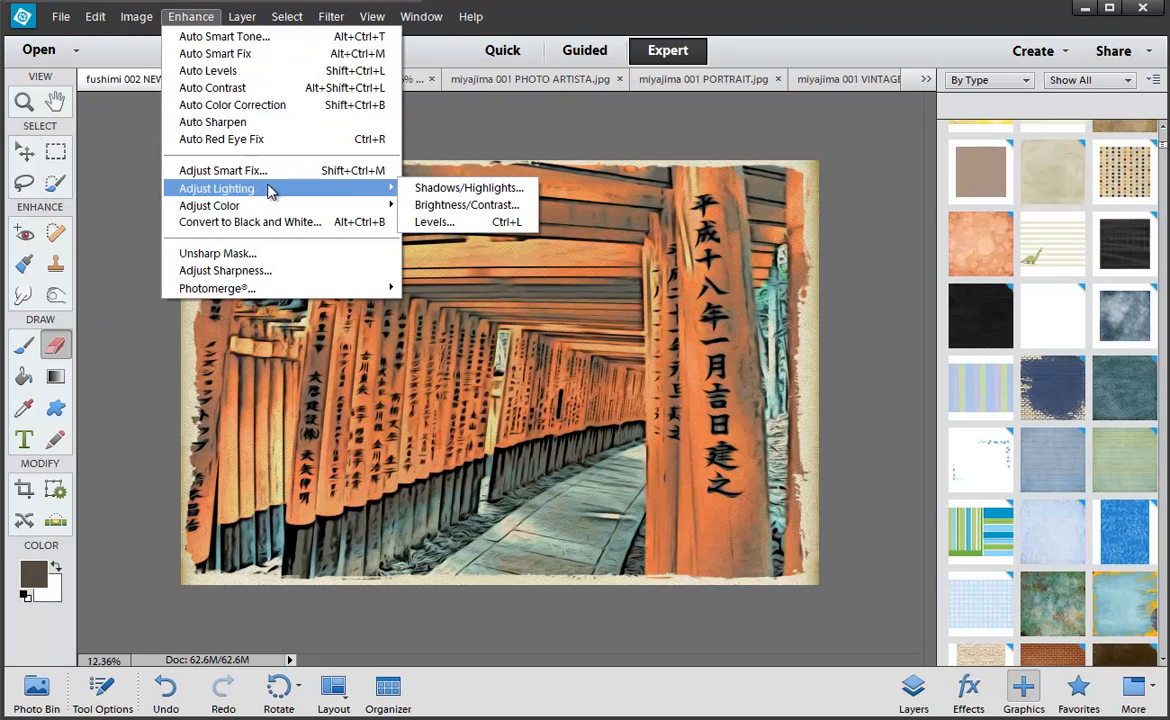
click(448, 228)
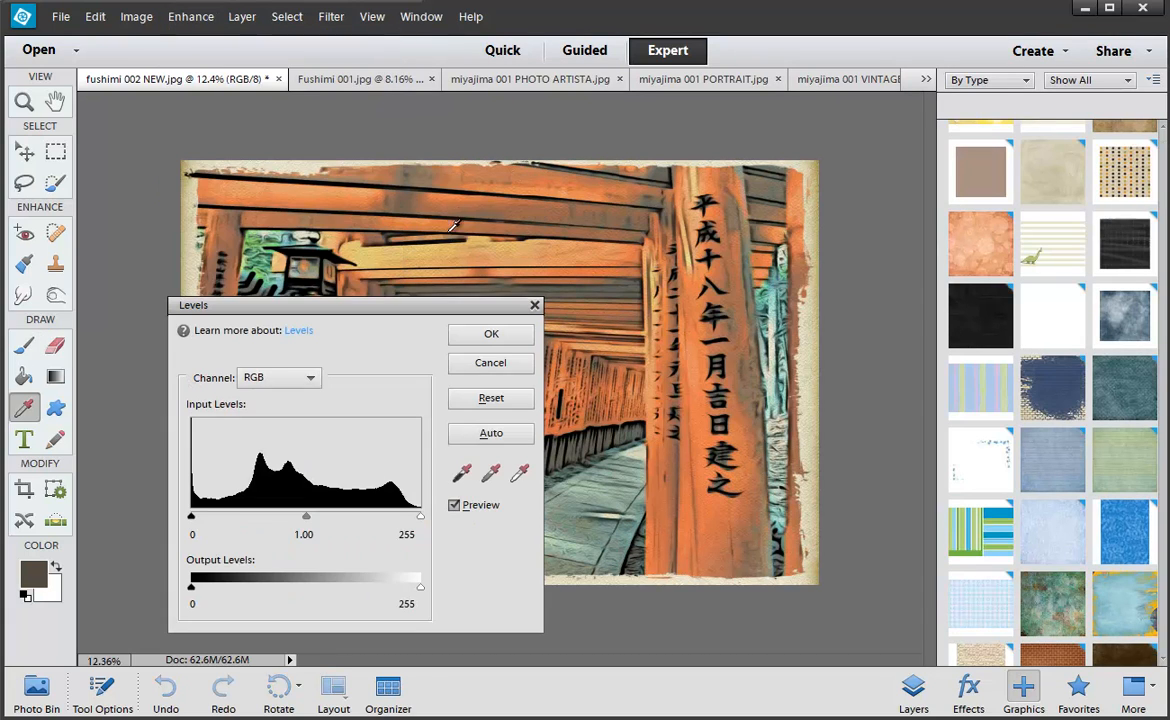
click(477, 366)
View the Hue/Saturation dialog under the color adjustments, cancel it, and keep the Eraser tool active.
click(191, 17)
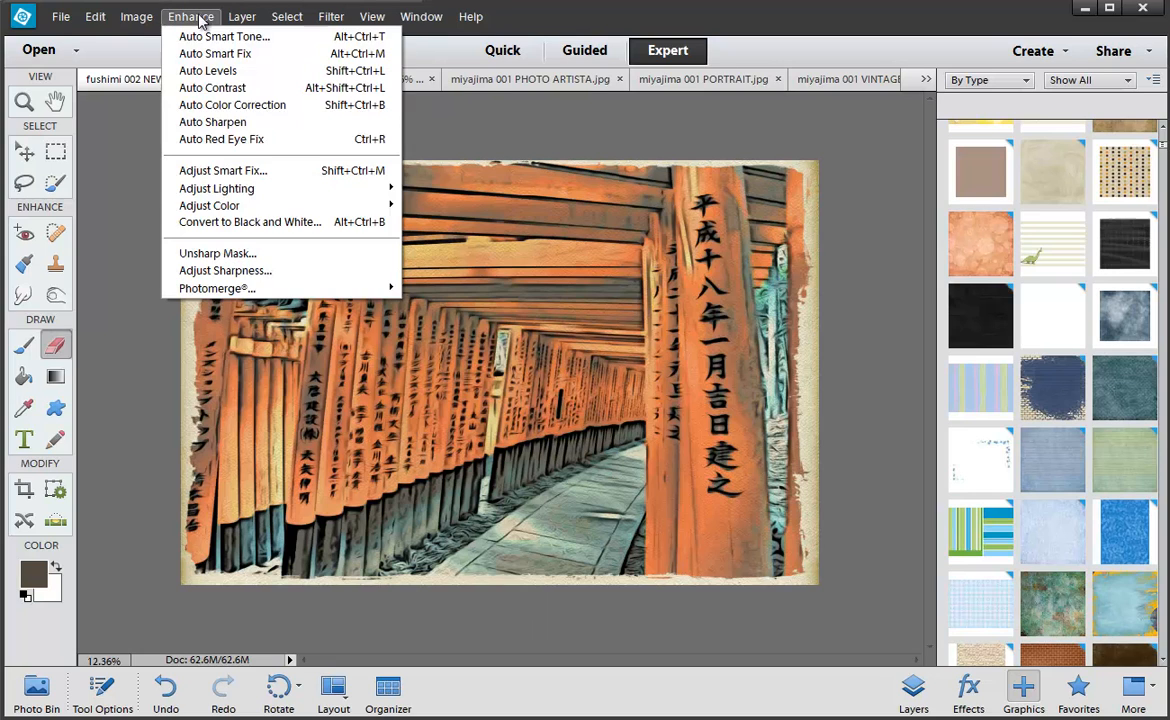
mouse_move(229, 206)
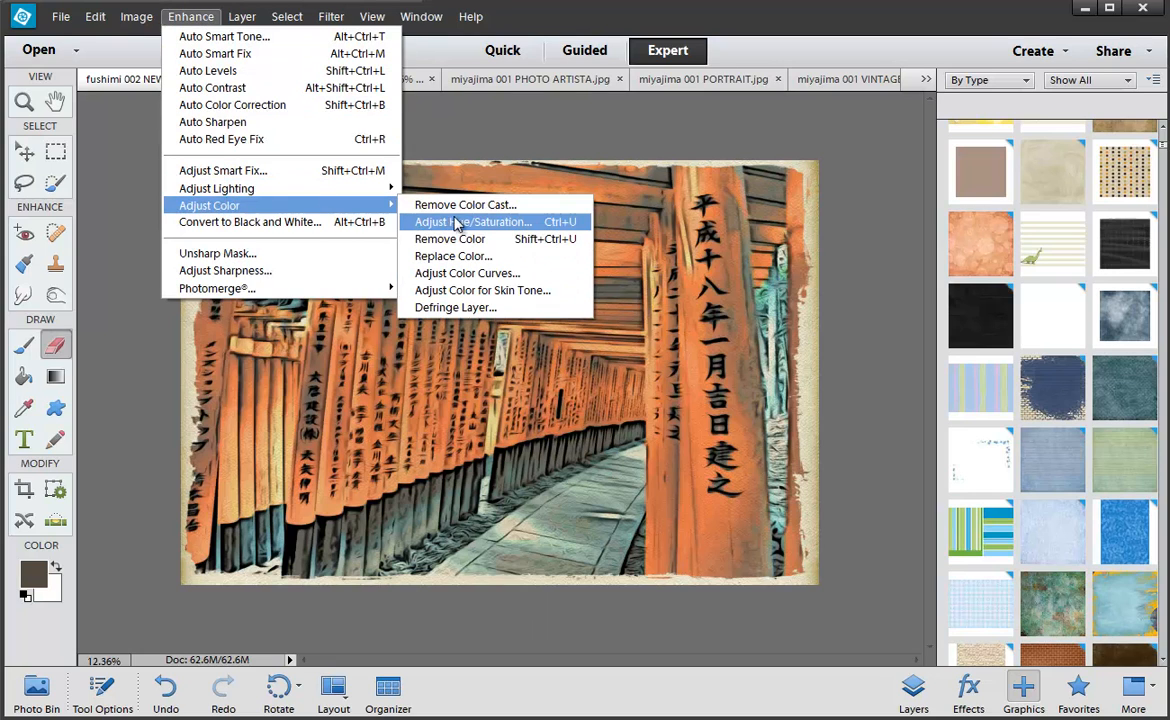
click(425, 221)
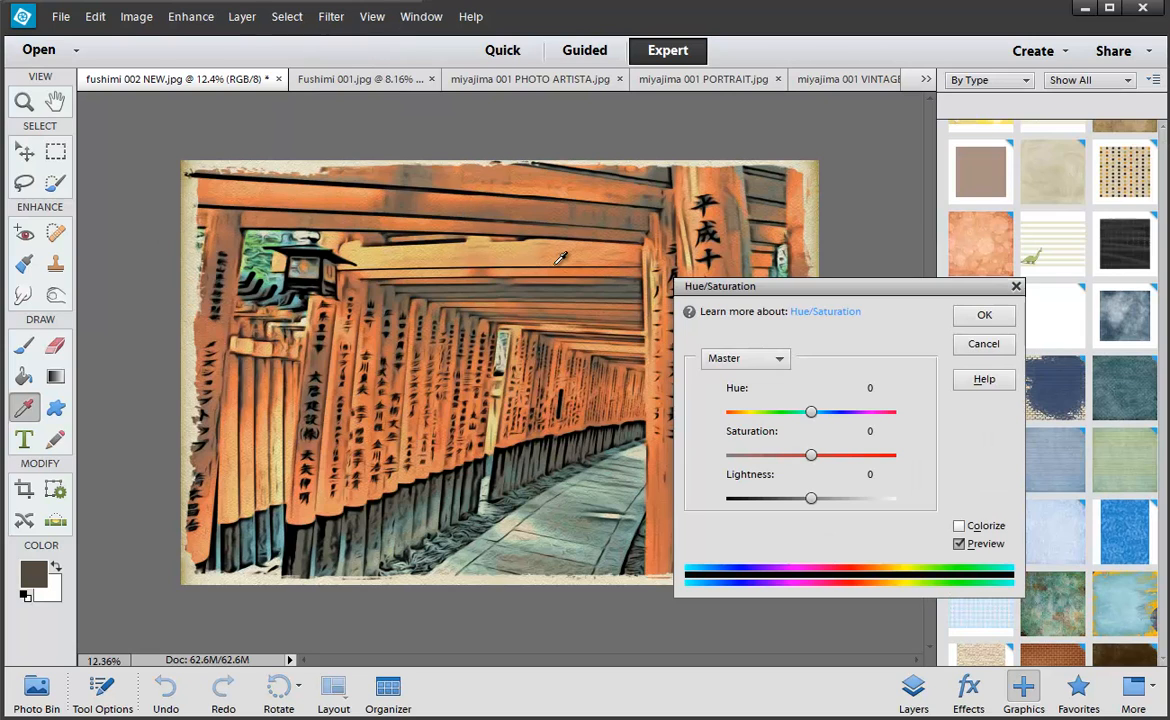
click(983, 343)
key(e)
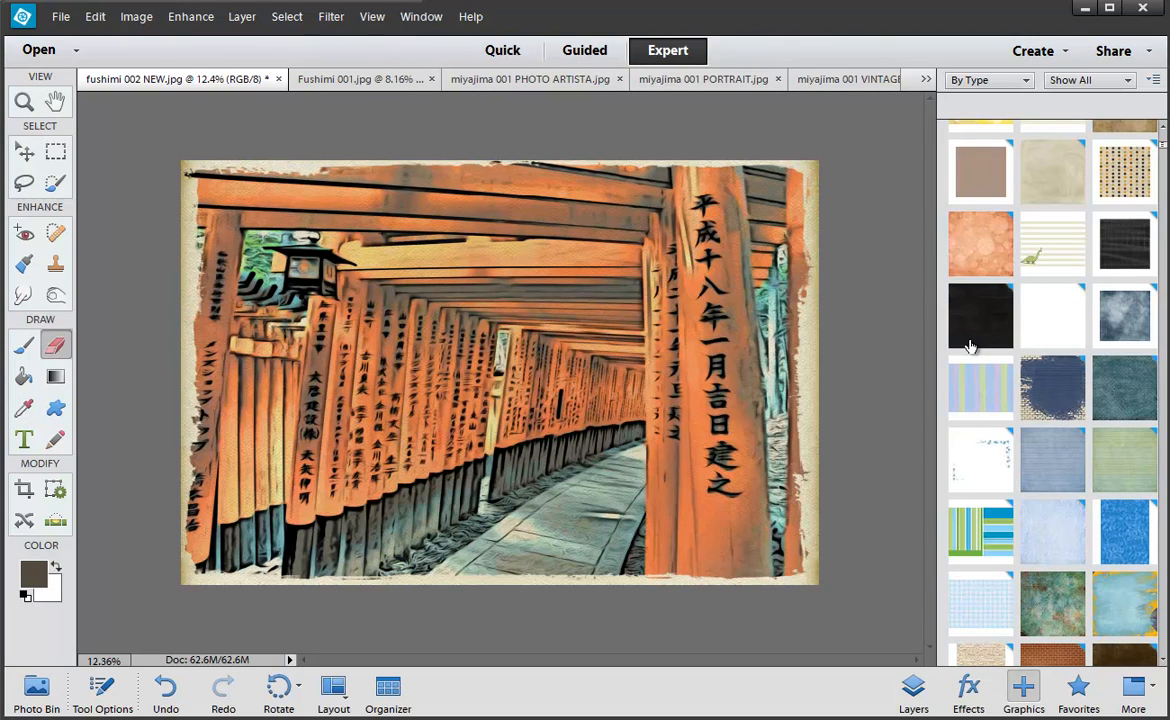